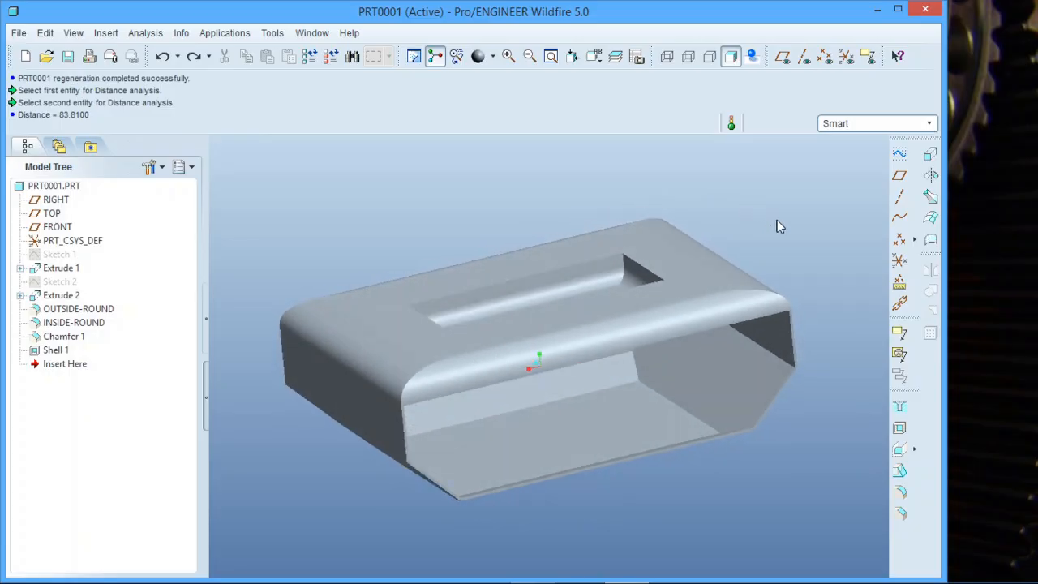
pyautogui.moveTo(735, 251); pyautogui.dragTo(677, 271, button='middle')
pyautogui.scroll(1, 739, 257)
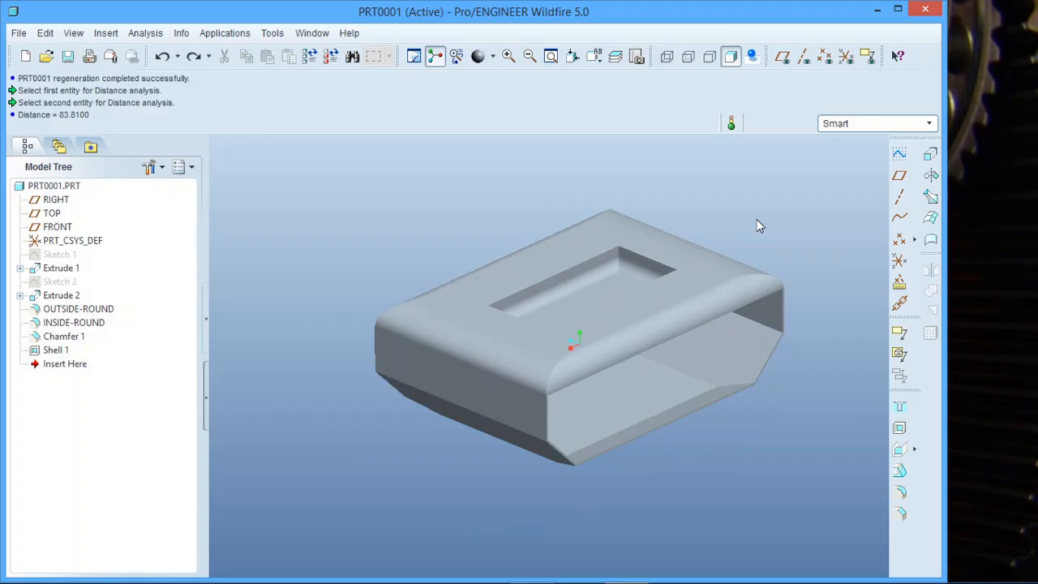
pyautogui.scroll(-1, 757, 220)
pyautogui.scroll(1, 674, 239)
pyautogui.scroll(-1, 597, 203)
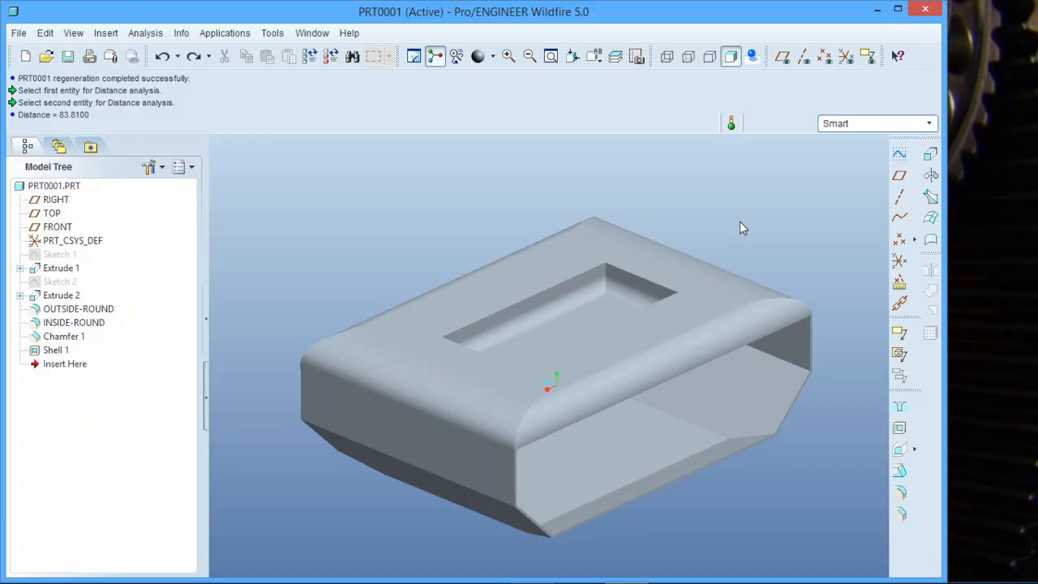
pyautogui.moveTo(740, 223)
pyautogui.mouseDown(button='middle')
pyautogui.moveTo(739, 234)
pyautogui.moveTo(702, 230)
pyautogui.moveTo(697, 260)
pyautogui.moveTo(686, 202)
pyautogui.moveTo(741, 236)
pyautogui.moveTo(720, 213)
pyautogui.moveTo(722, 233)
pyautogui.mouseUp(button='middle')
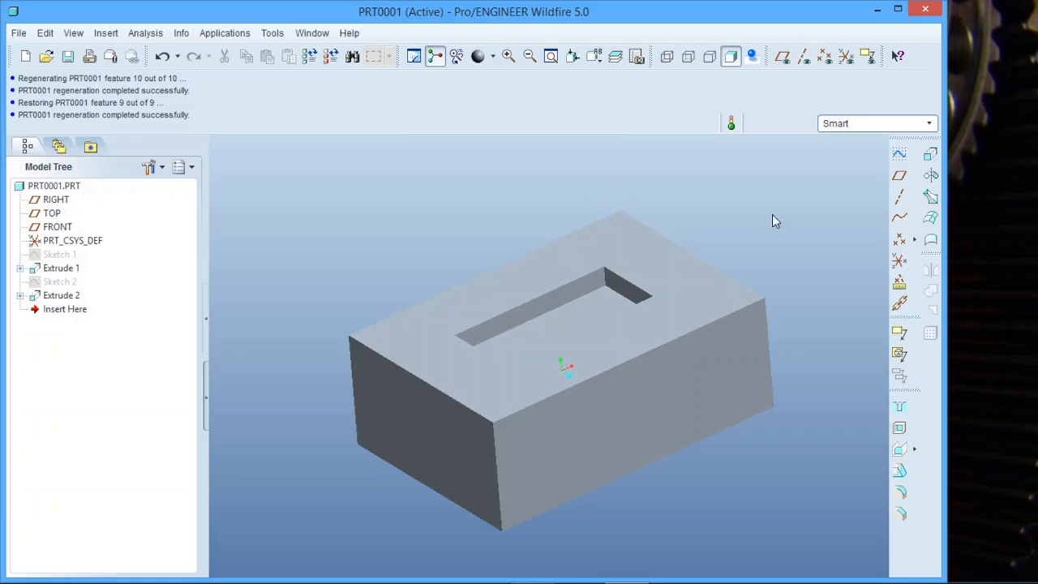
# - Round one long top edge of the block with a radius of 20
pyautogui.click(903, 493)
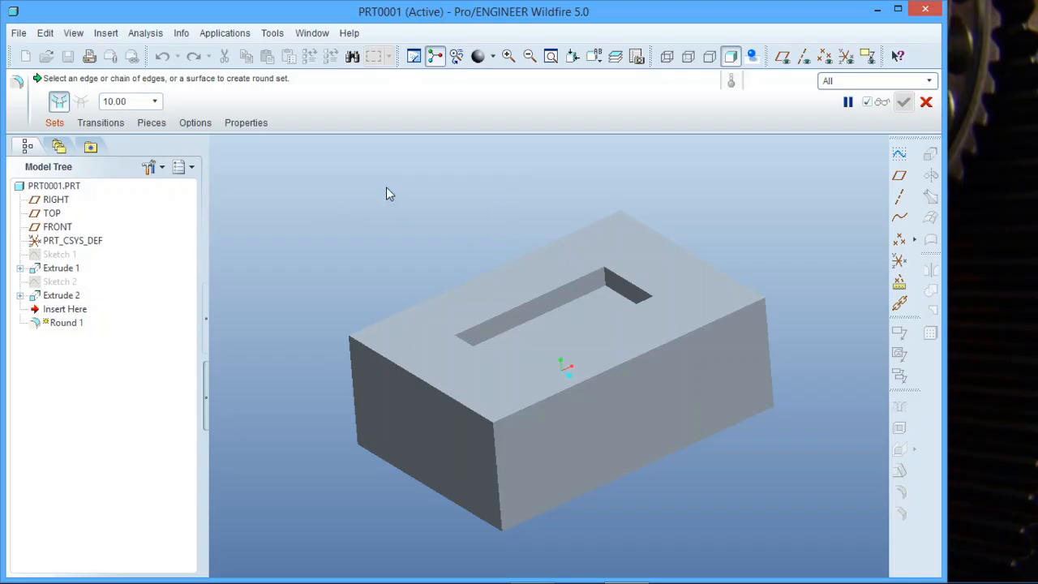
pyautogui.click(485, 274)
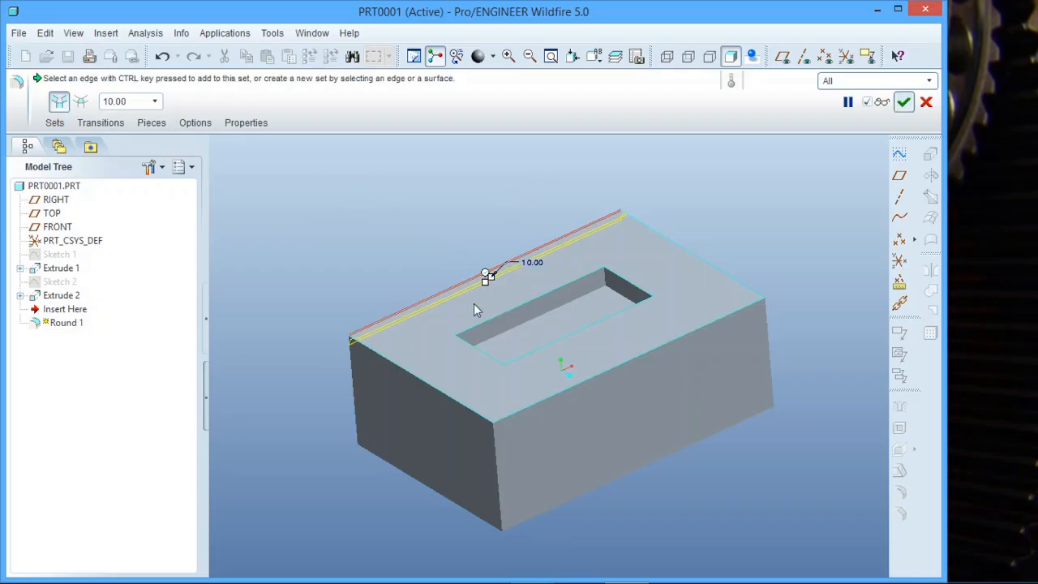
pyautogui.doubleClick(534, 265)
pyautogui.write('20')
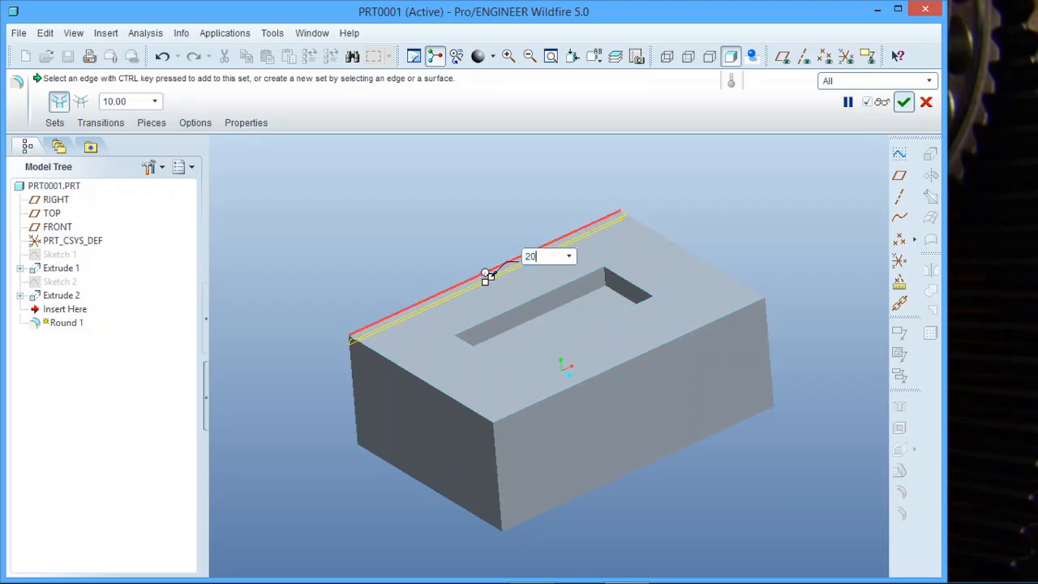
pyautogui.click(489, 235)
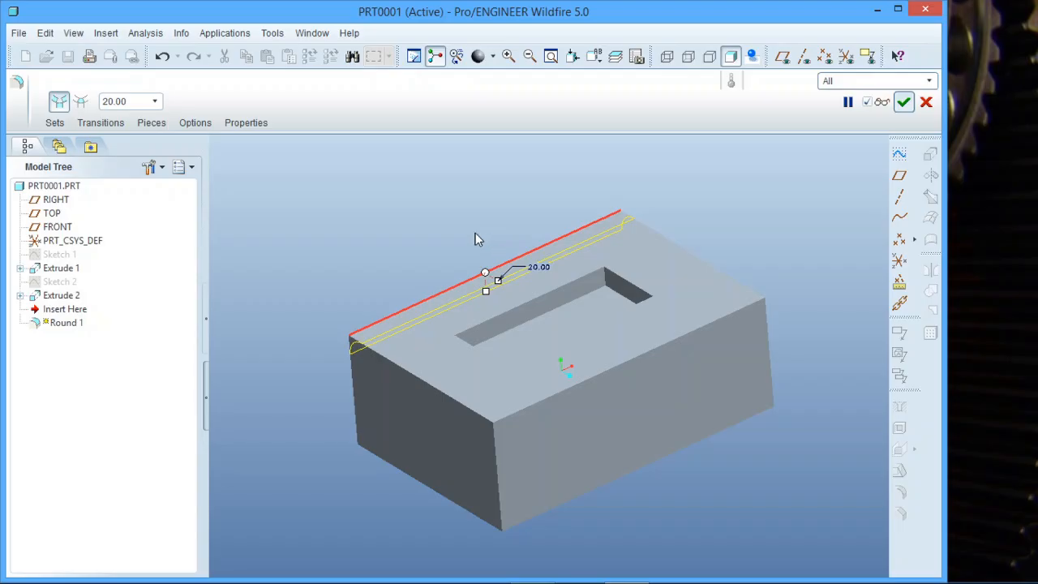
pyautogui.moveTo(475, 234); pyautogui.dragTo(575, 214, button='middle')
pyautogui.middleClick(591, 206)
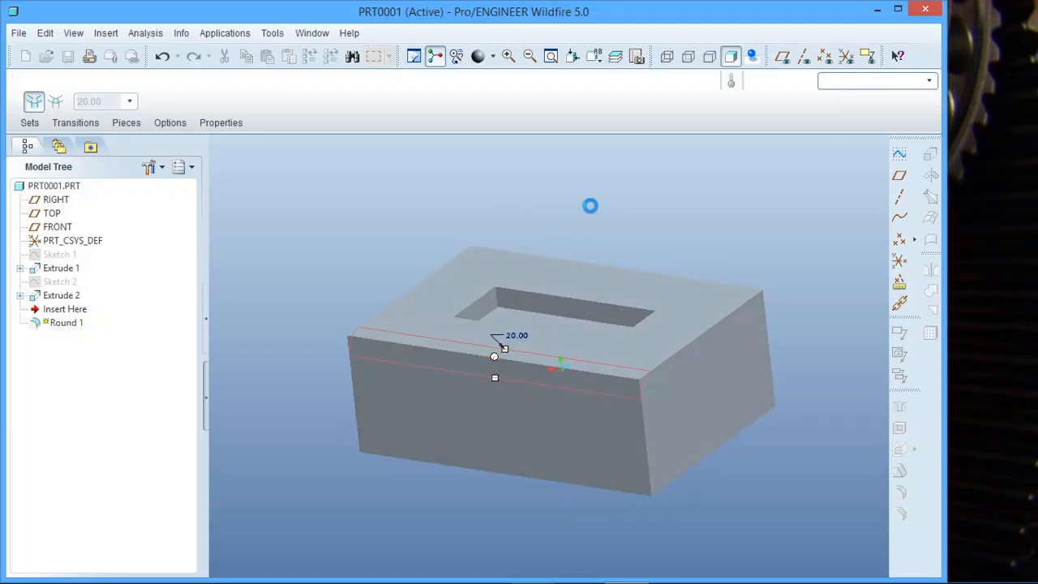
pyautogui.click(322, 255)
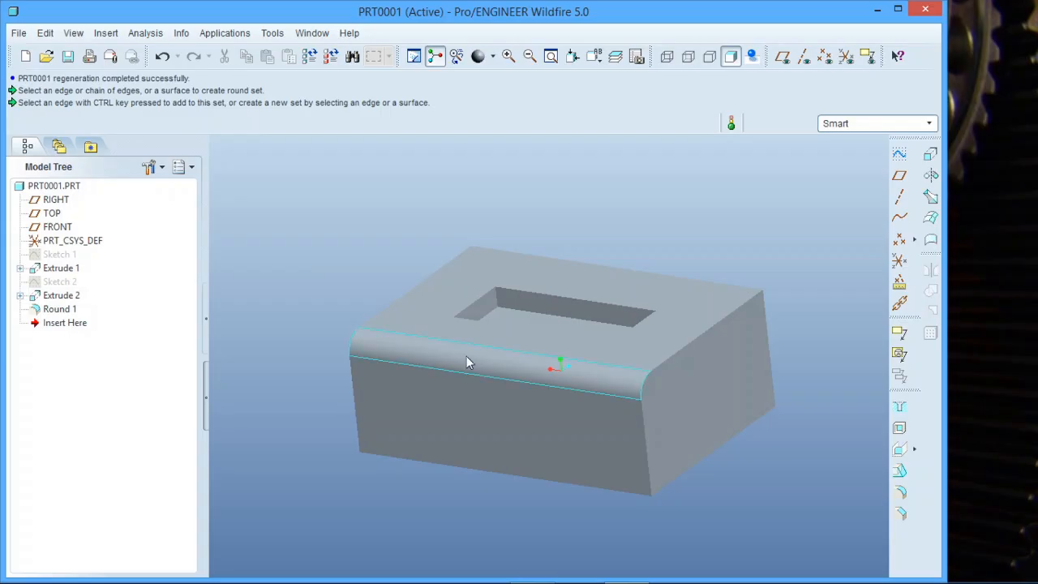
# - Redefine the round on the long top edge and set its radius to 10
pyautogui.moveTo(468, 360); pyautogui.dragTo(472, 433, button='middle')
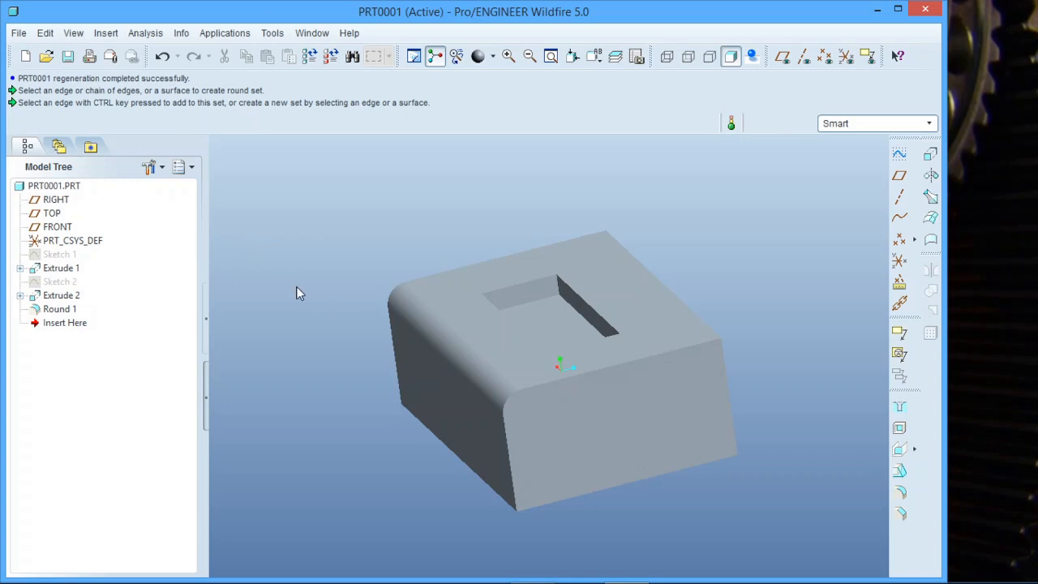
pyautogui.click(65, 314)
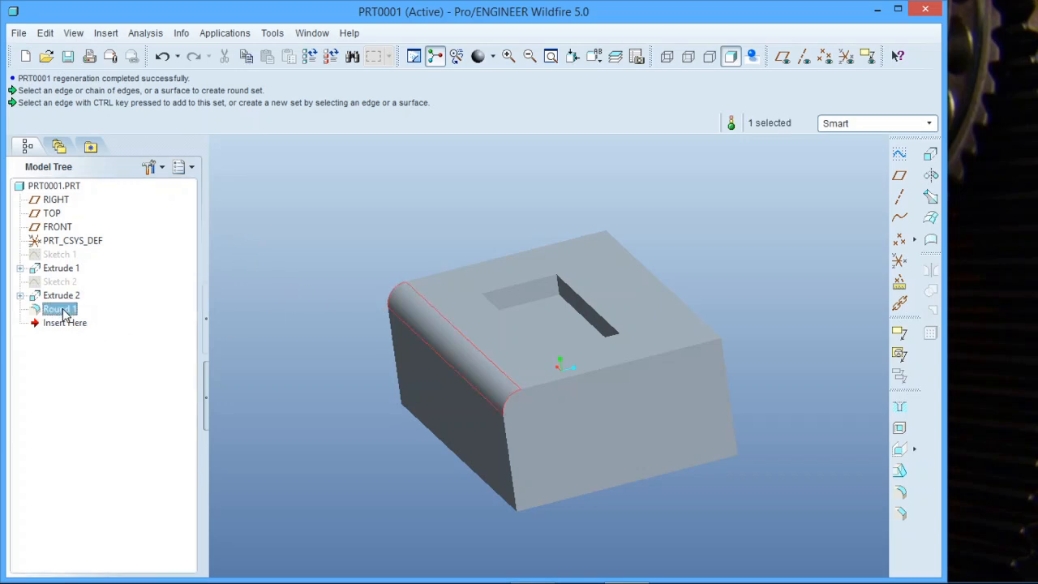
pyautogui.rightClick(65, 314)
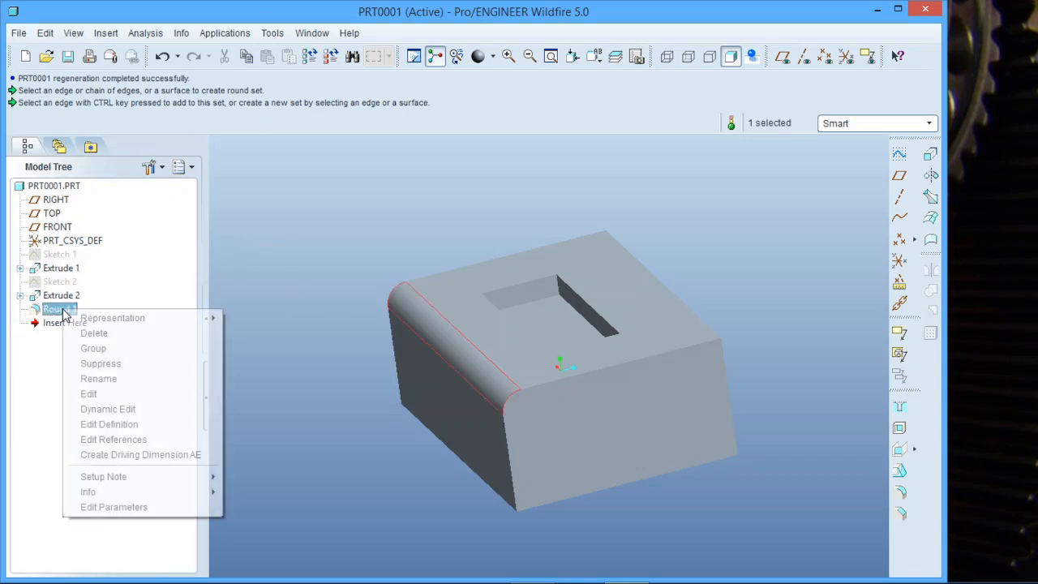
pyautogui.click(122, 424)
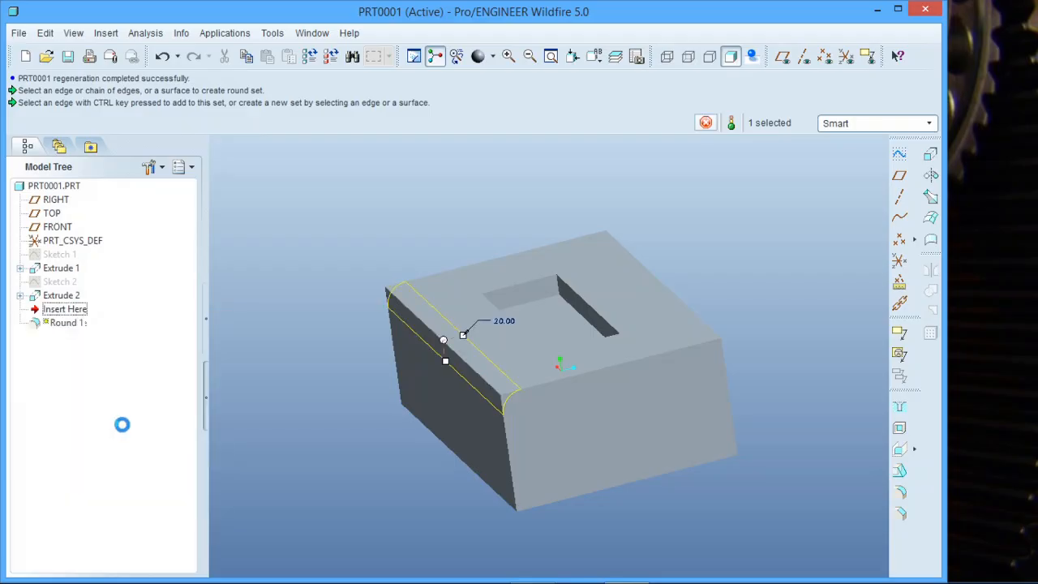
pyautogui.doubleClick(504, 324)
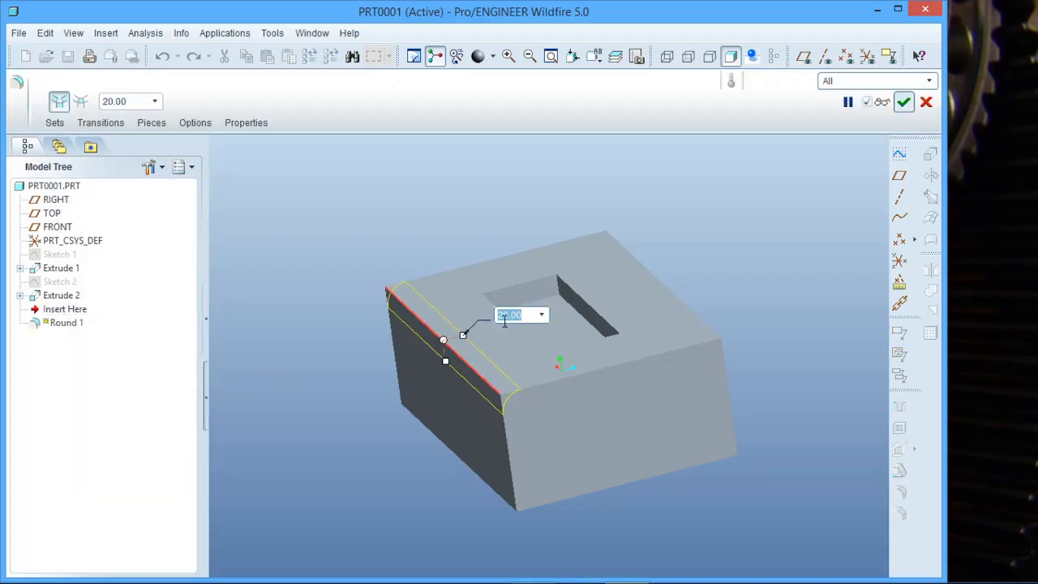
pyautogui.write('10')
pyautogui.press('Return')
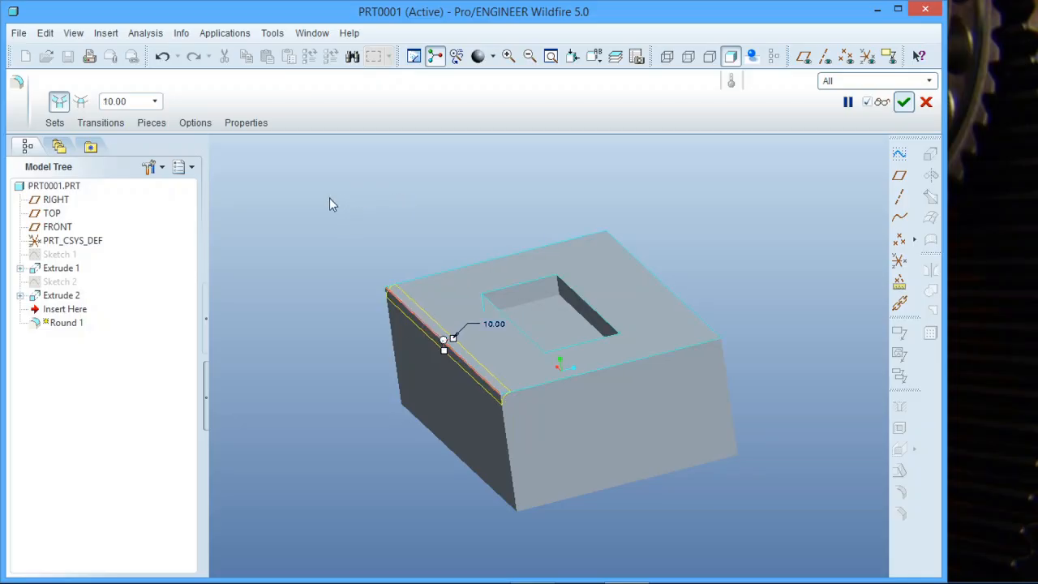
# - Set the round's radius to 20 and complete the redefinition
pyautogui.doubleClick(133, 101)
pyautogui.write('20')
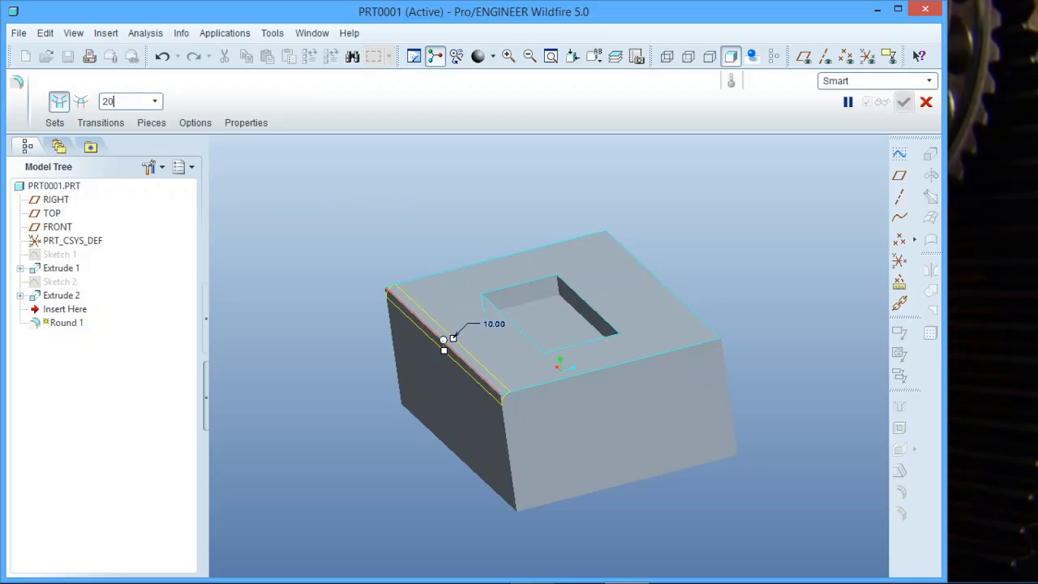
pyautogui.press('Return')
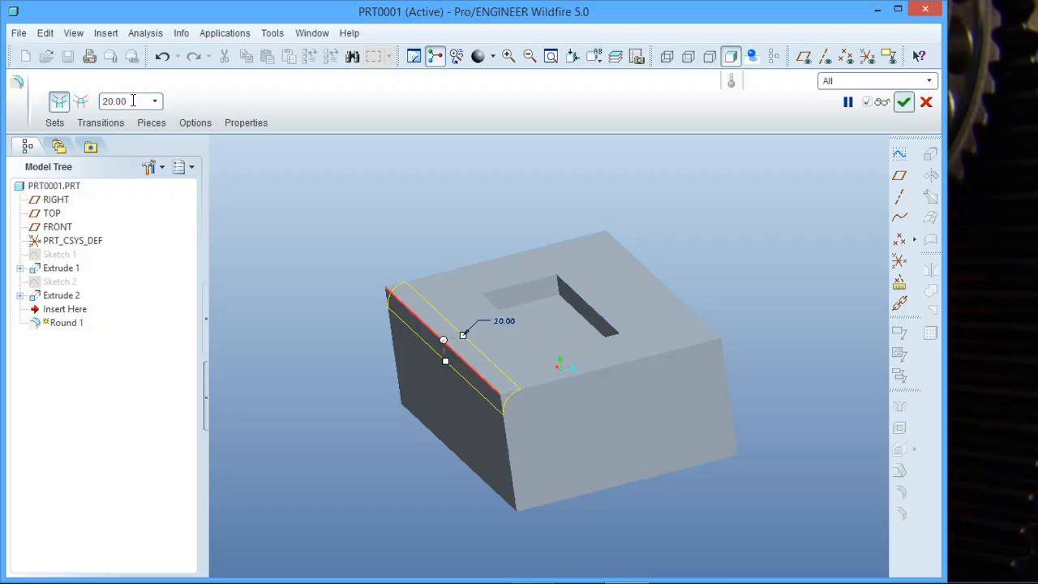
pyautogui.middleClick(332, 187)
# - Redefine the existing round and add the opposite long top edge to Set 1
pyautogui.moveTo(371, 227); pyautogui.dragTo(398, 286, button='middle')
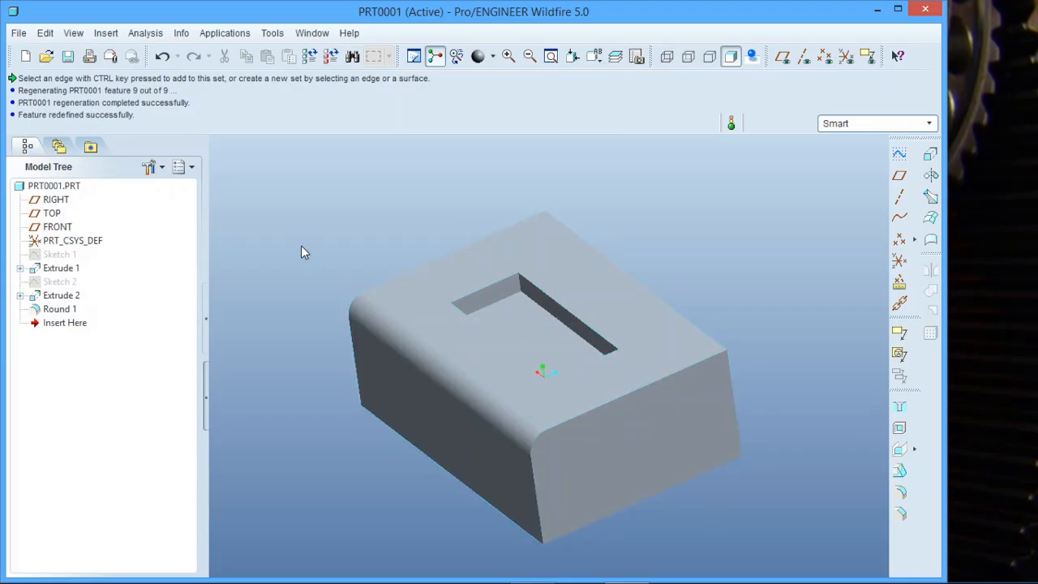
pyautogui.click(59, 309)
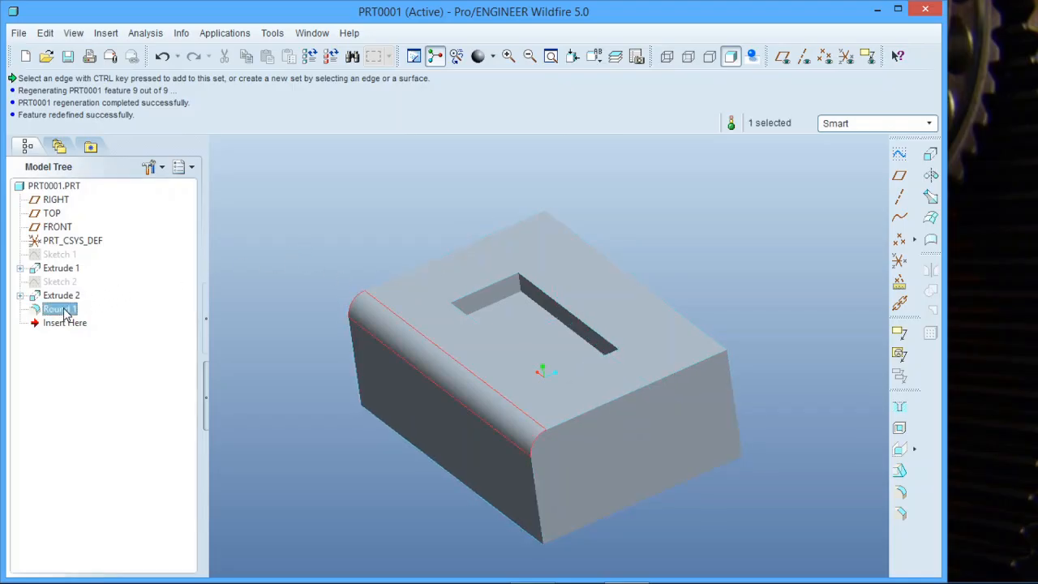
pyautogui.rightClick(59, 309)
pyautogui.click(109, 424)
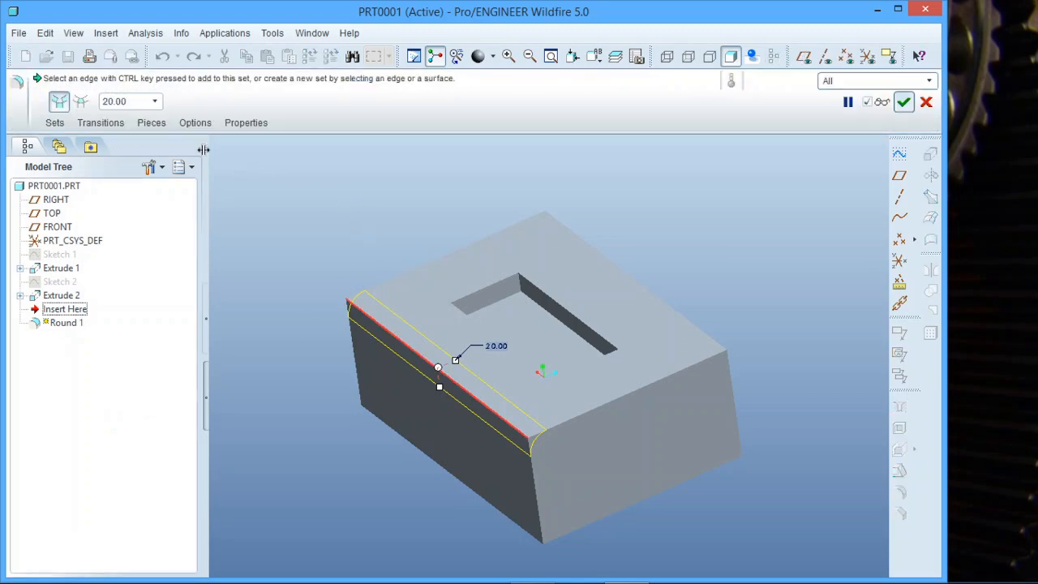
pyautogui.click(54, 122)
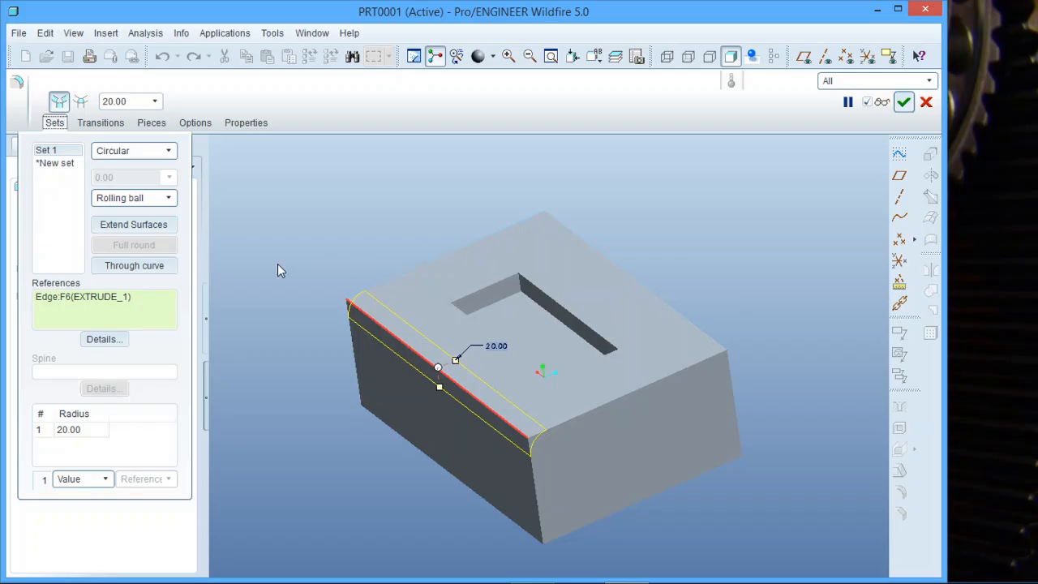
pyautogui.keyDown('ctrl'); pyautogui.click(687, 314); pyautogui.keyUp('ctrl')
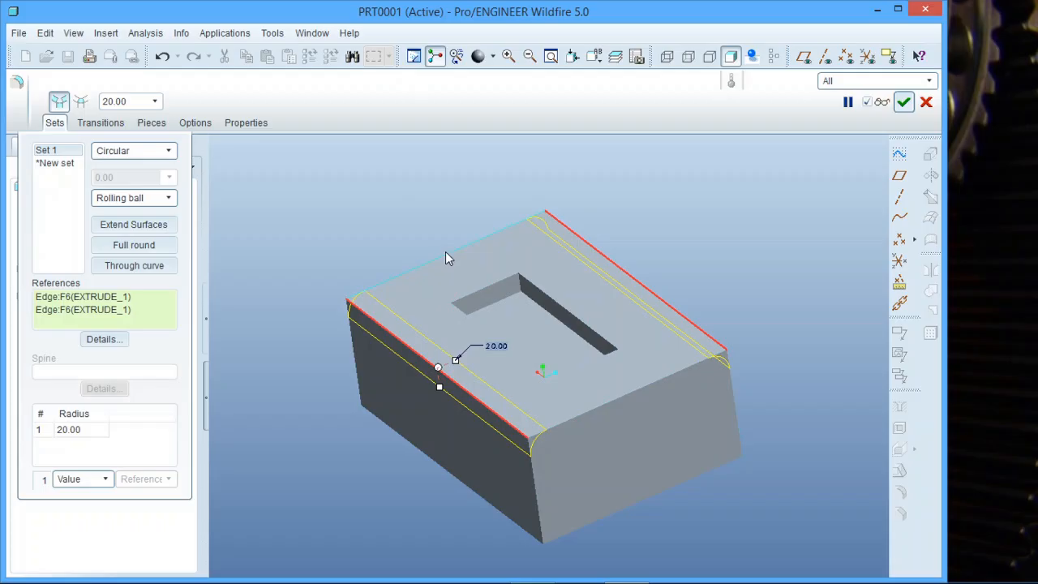
# - Add a second set to the round for both short top edges with radius 10, and complete the feature
pyautogui.click(64, 163)
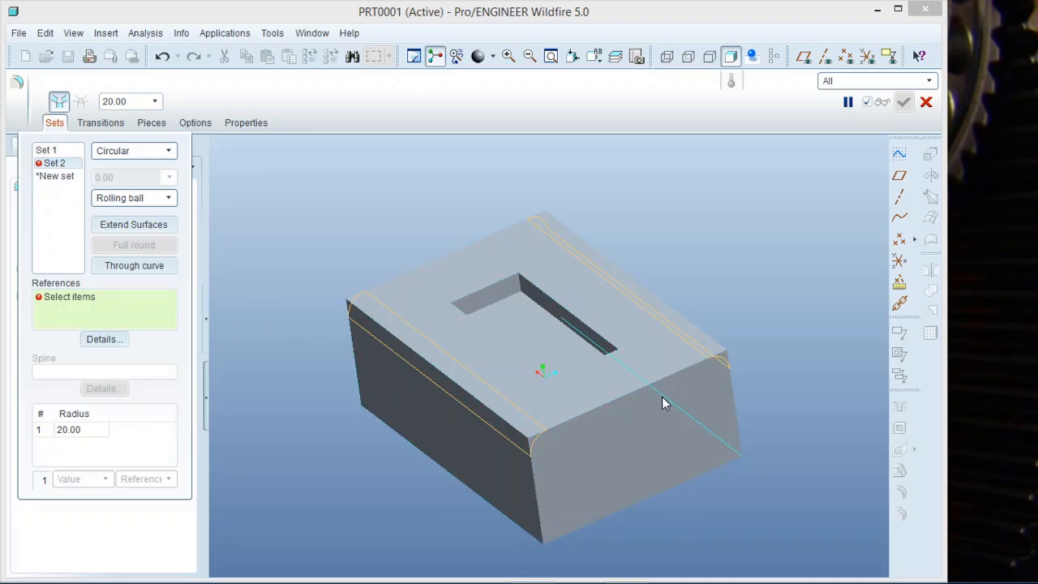
pyautogui.click(637, 388)
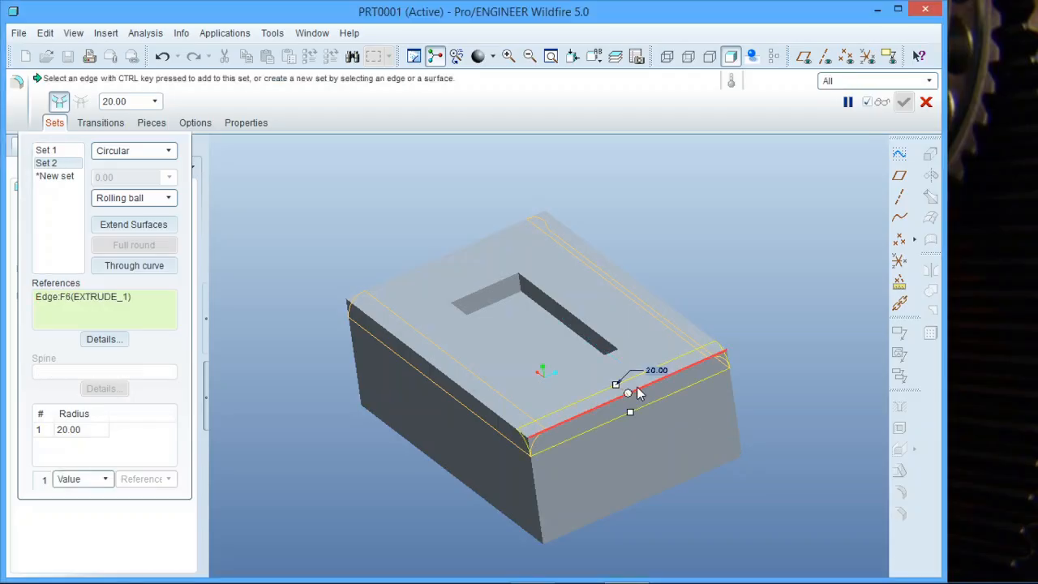
pyautogui.keyDown('ctrl'); pyautogui.click(442, 254); pyautogui.keyUp('ctrl')
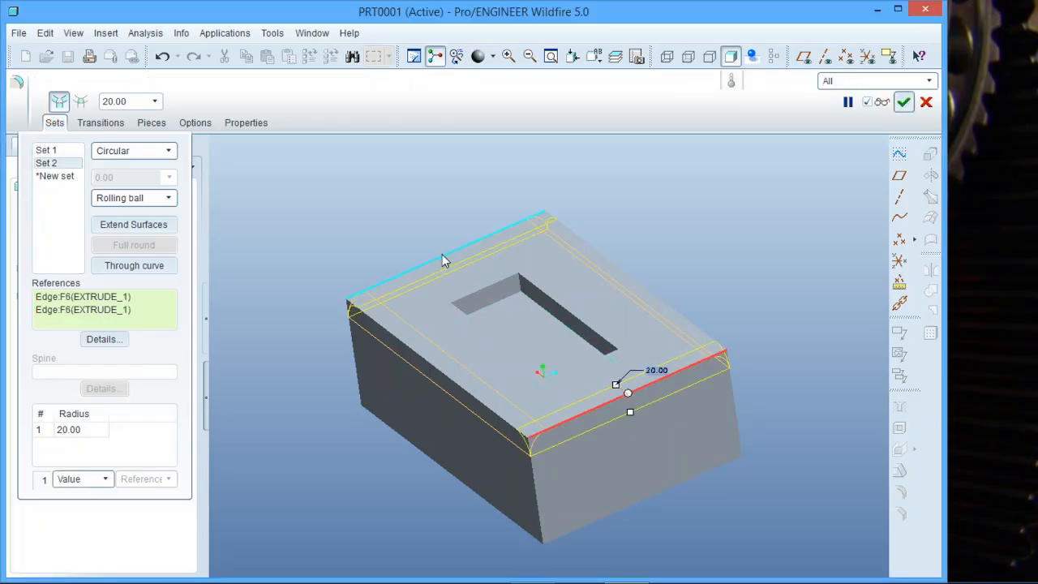
pyautogui.doubleClick(658, 369)
pyautogui.write('10')
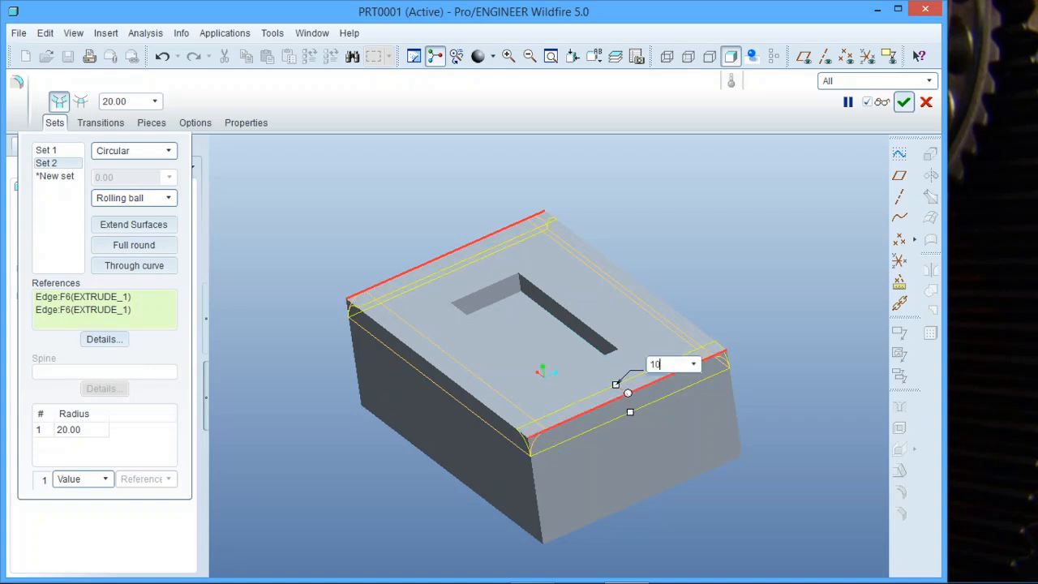
pyautogui.press('Return')
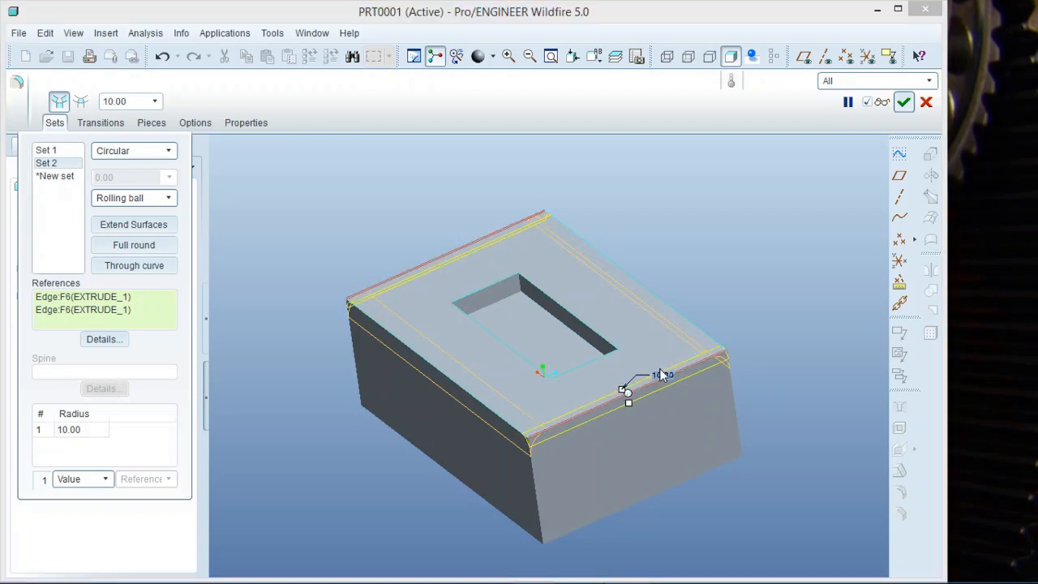
pyautogui.middleClick(691, 226)
pyautogui.click(695, 219)
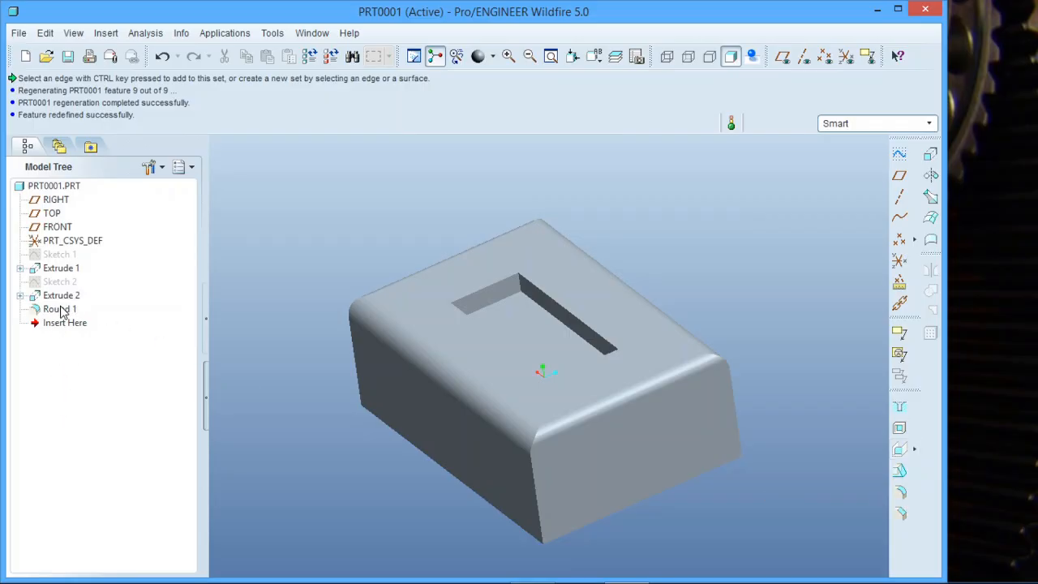
pyautogui.moveTo(381, 393); pyautogui.dragTo(471, 475, button='middle')
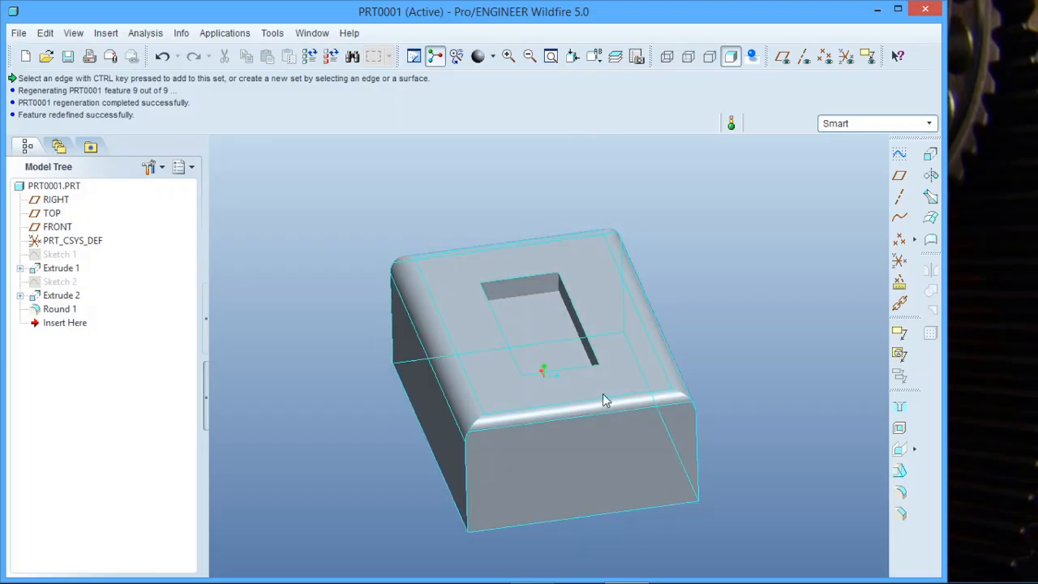
pyautogui.scroll(-2, 607, 400)
pyautogui.moveTo(614, 415); pyautogui.dragTo(566, 445, button='middle')
pyautogui.scroll(4, 417, 445)
pyautogui.scroll(-2, 551, 445)
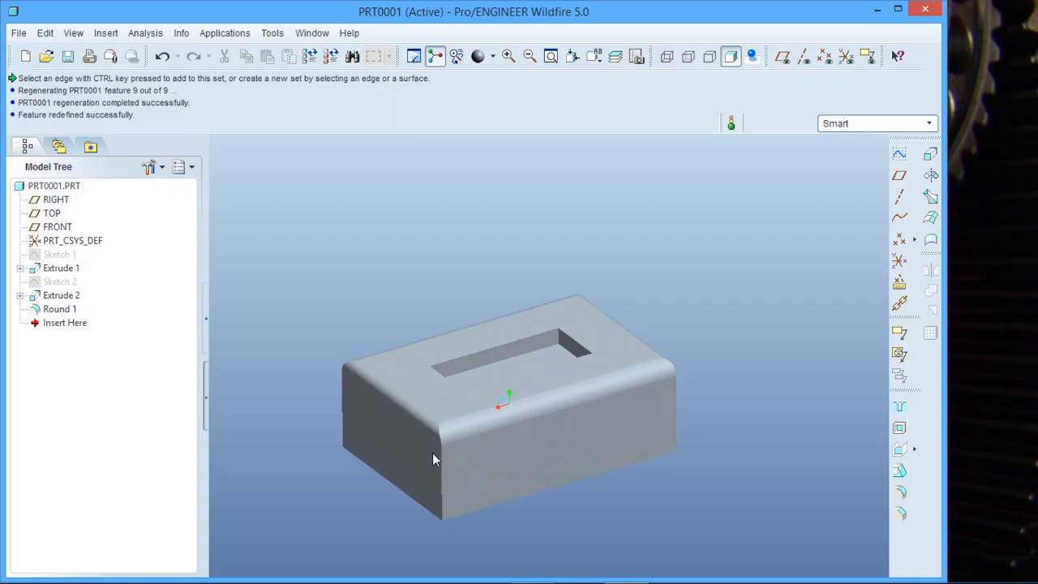
pyautogui.scroll(-2, 434, 452)
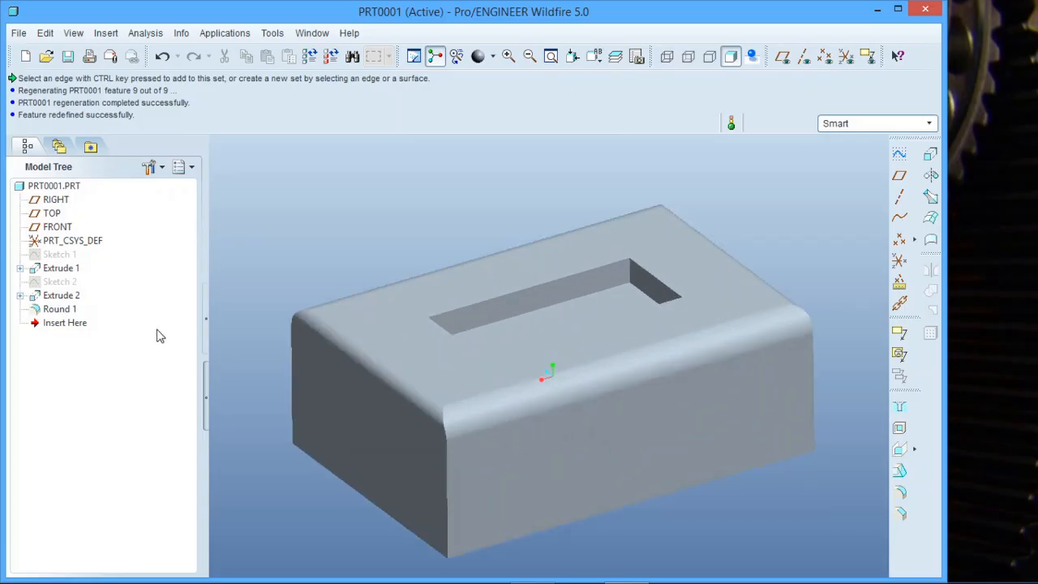
# - Redefine the top-edge round and change Set 2 on the short edges to the D1 x D2 Conic cross-section
pyautogui.click(63, 314)
pyautogui.rightClick(63, 317)
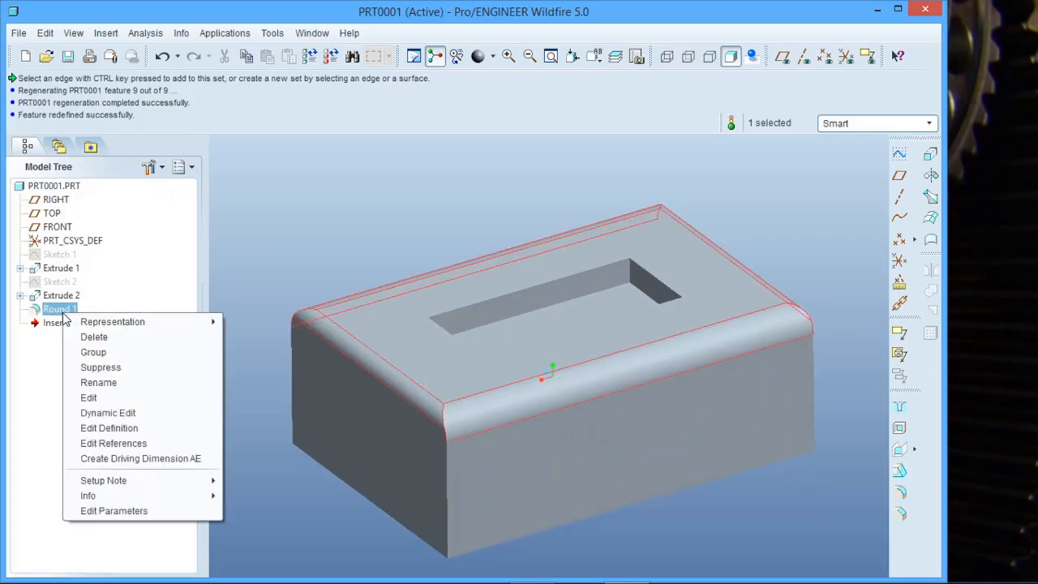
pyautogui.click(114, 415)
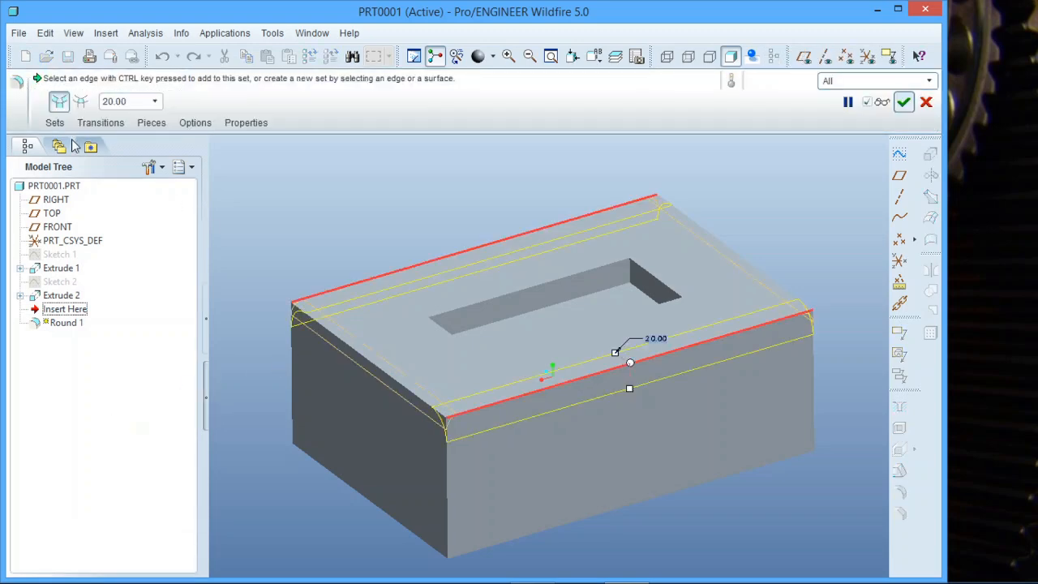
pyautogui.click(54, 122)
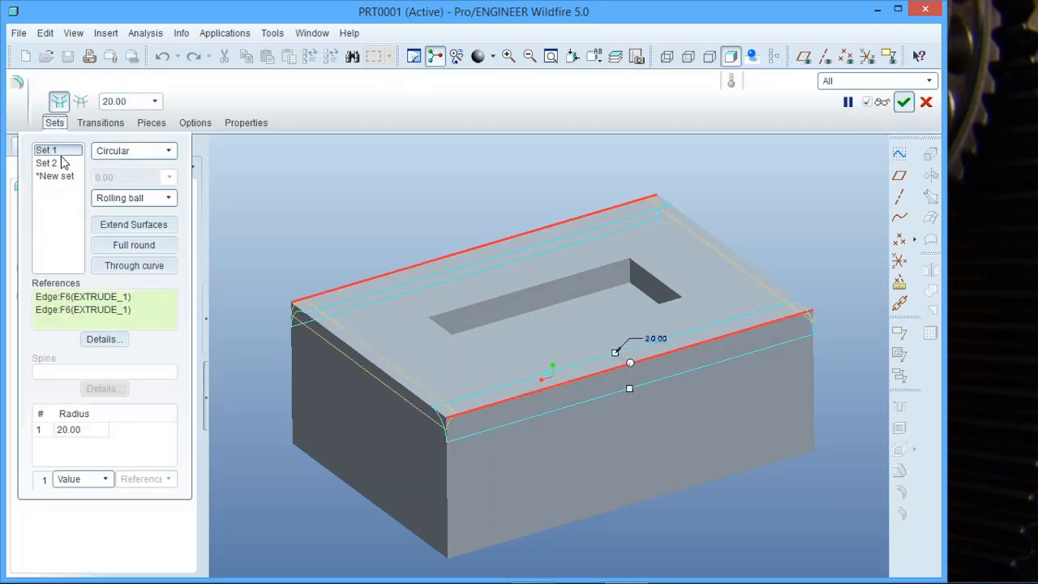
pyautogui.click(55, 164)
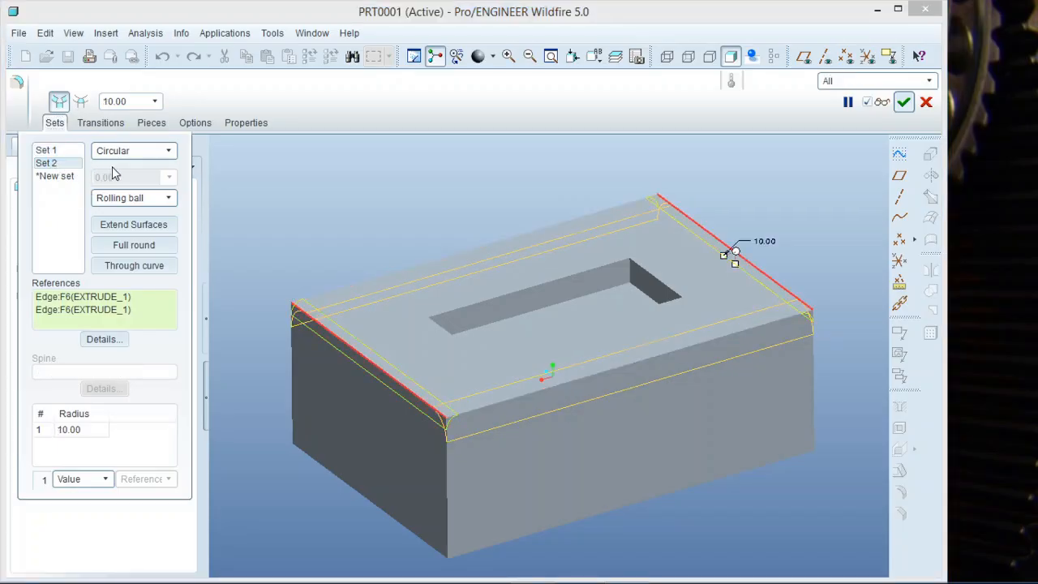
pyautogui.click(169, 152)
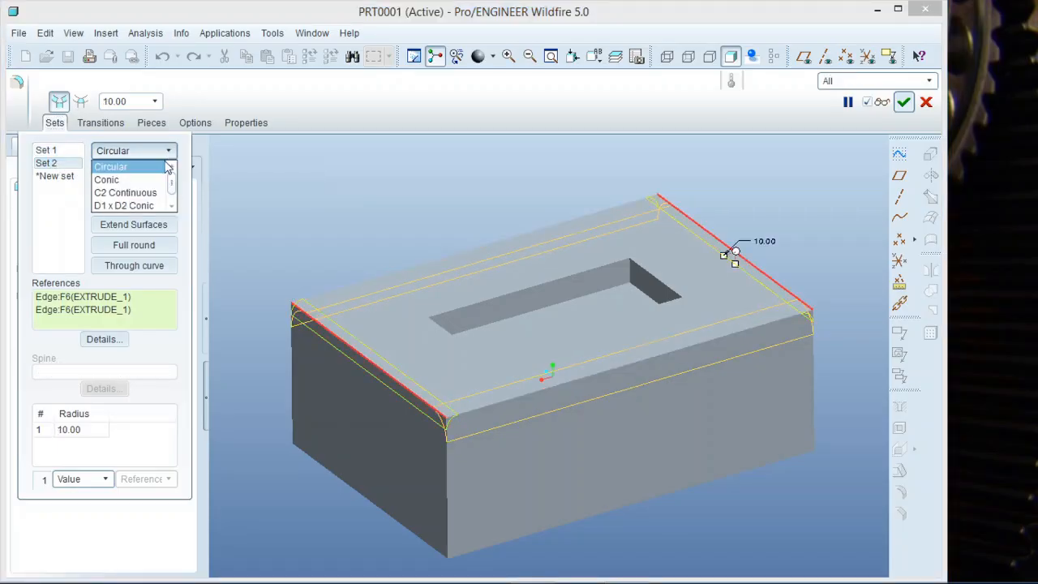
pyautogui.click(130, 206)
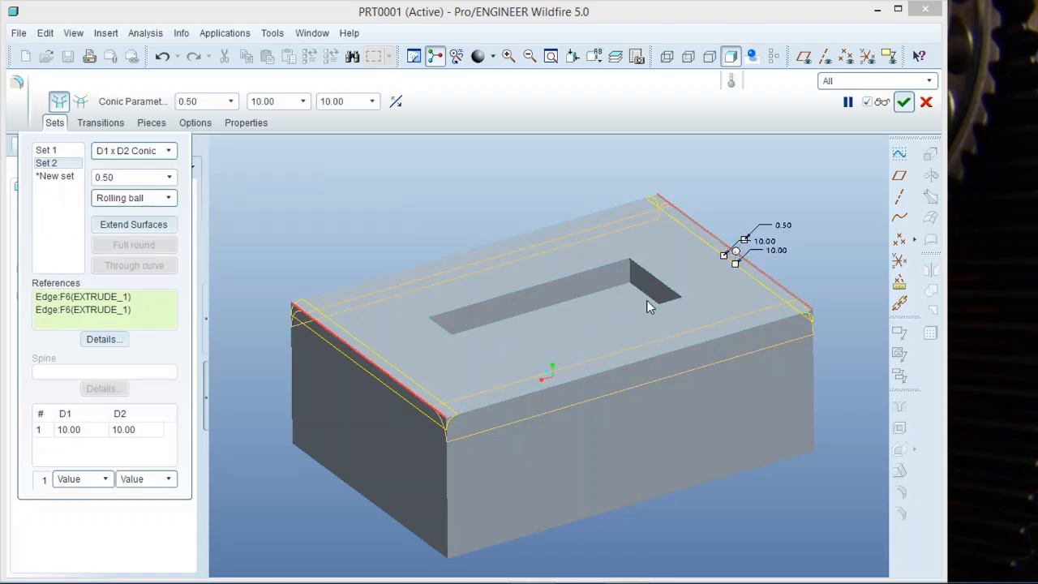
# - Set the conic distances of Set 2 to D1 50 and D2 20, and complete the round
pyautogui.moveTo(651, 301); pyautogui.dragTo(597, 310, button='middle')
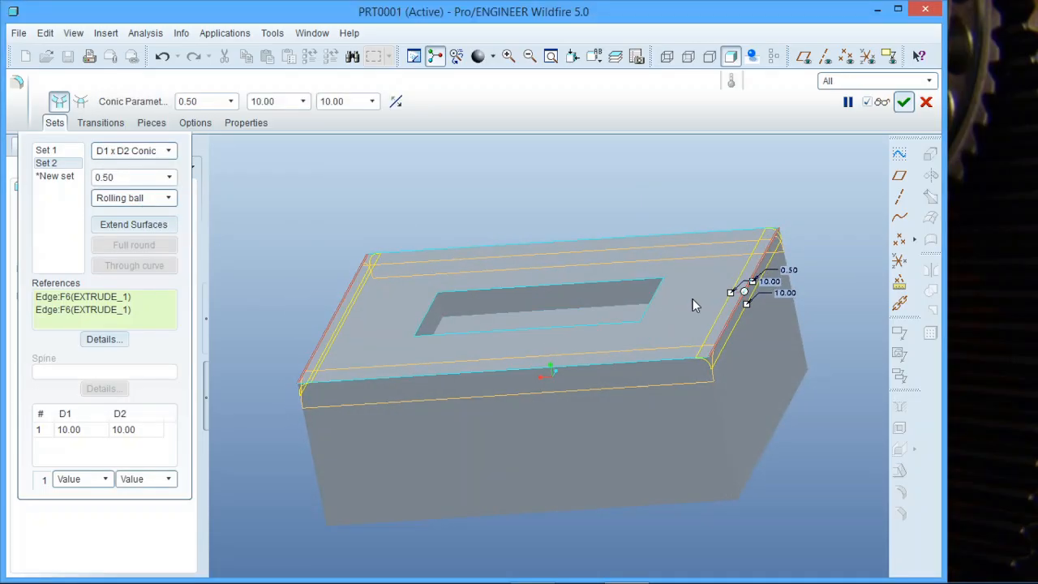
pyautogui.doubleClick(786, 292)
pyautogui.write('2')
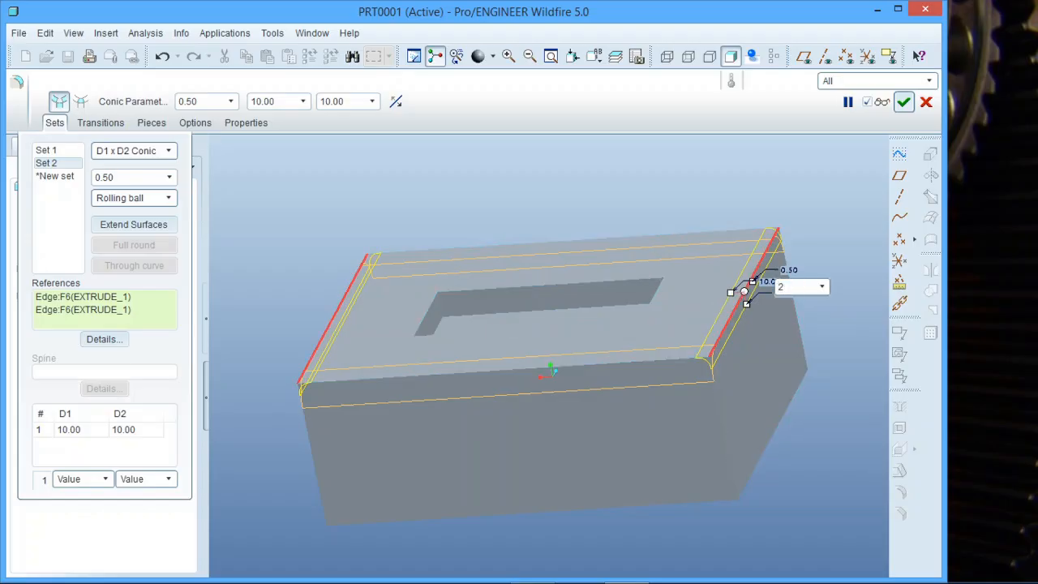
pyautogui.write('0')
pyautogui.press('Return')
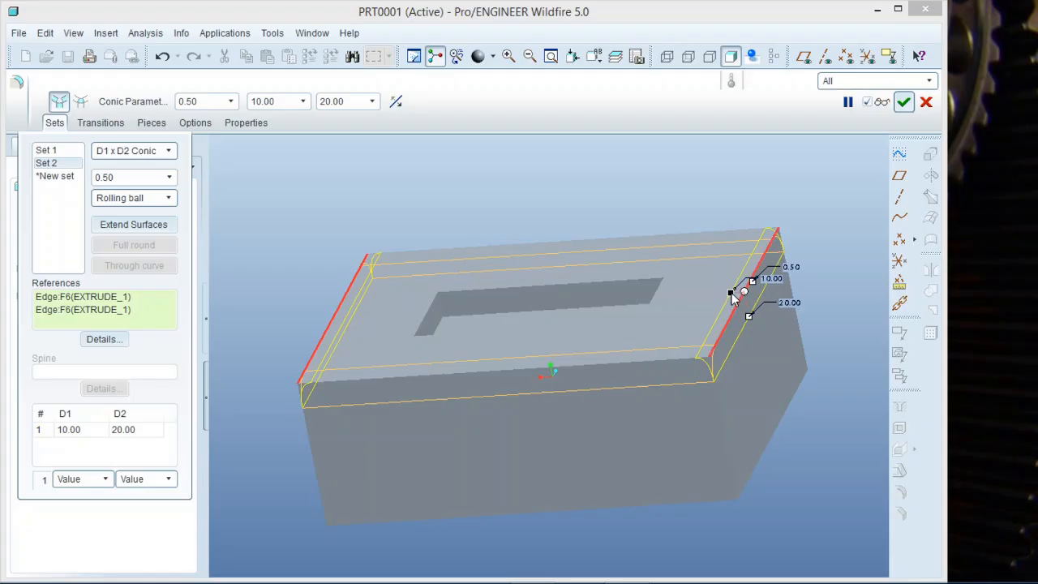
pyautogui.moveTo(732, 297); pyautogui.dragTo(708, 302)
pyautogui.moveTo(696, 298); pyautogui.dragTo(678, 296)
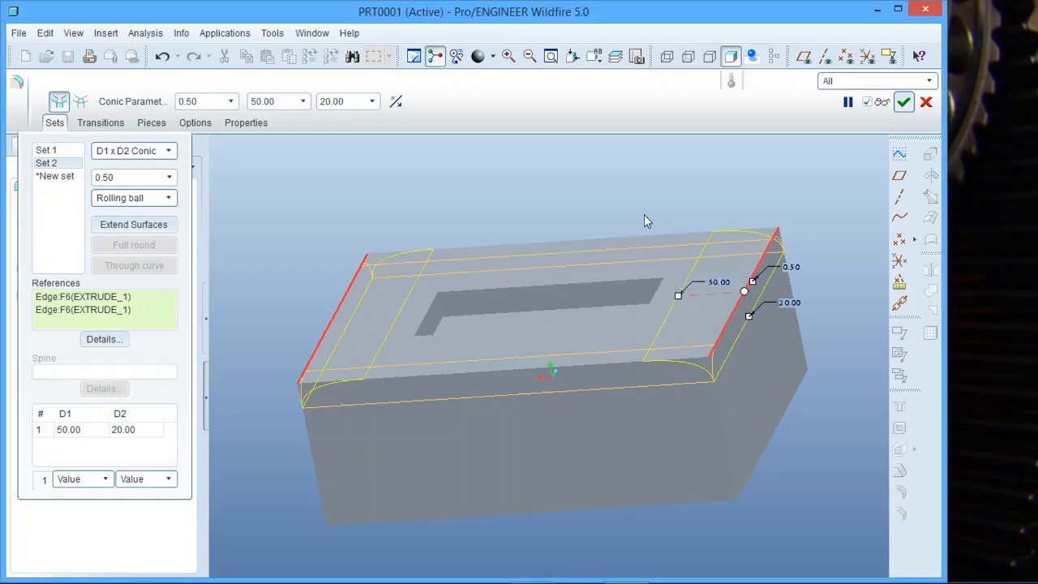
pyautogui.middleClick(624, 205)
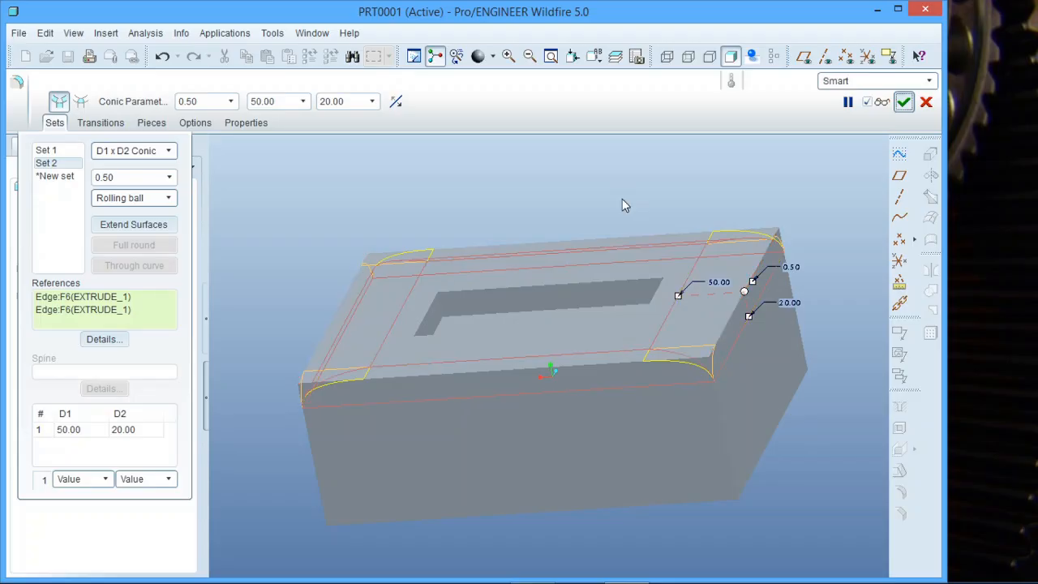
pyautogui.moveTo(601, 276)
pyautogui.mouseDown(button='middle')
pyautogui.moveTo(621, 259)
pyautogui.moveTo(677, 301)
pyautogui.moveTo(621, 304)
pyautogui.moveTo(619, 275)
pyautogui.moveTo(690, 257)
pyautogui.moveTo(642, 252)
pyautogui.moveTo(591, 274)
pyautogui.moveTo(605, 259)
pyautogui.mouseUp(button='middle')
pyautogui.moveTo(605, 260); pyautogui.dragTo(602, 259, button='middle')
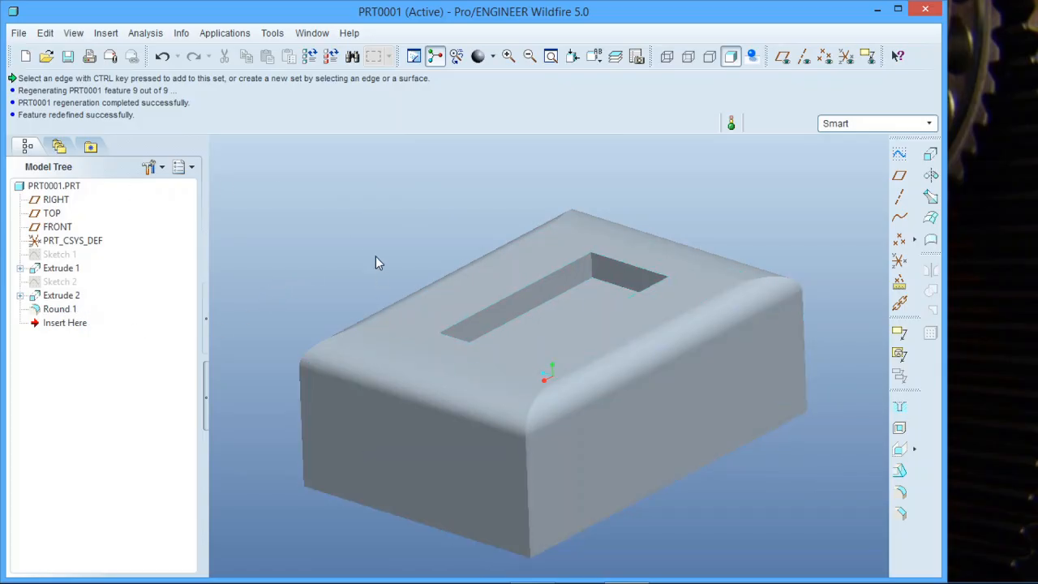
# - Try to rename the top-edge round feature as "outside rounds"
pyautogui.click(61, 313)
pyautogui.rightClick(62, 312)
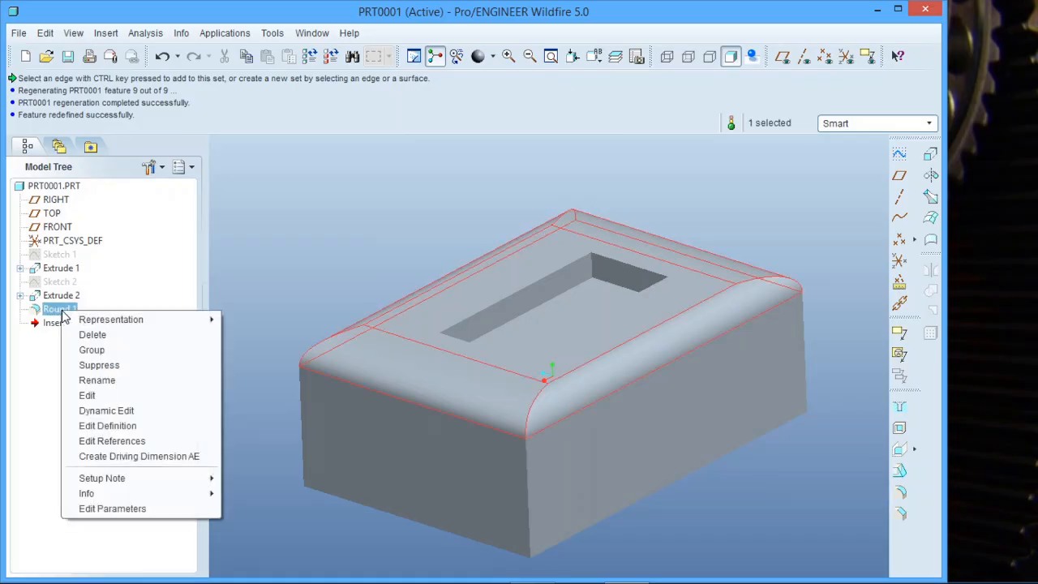
pyautogui.click(96, 381)
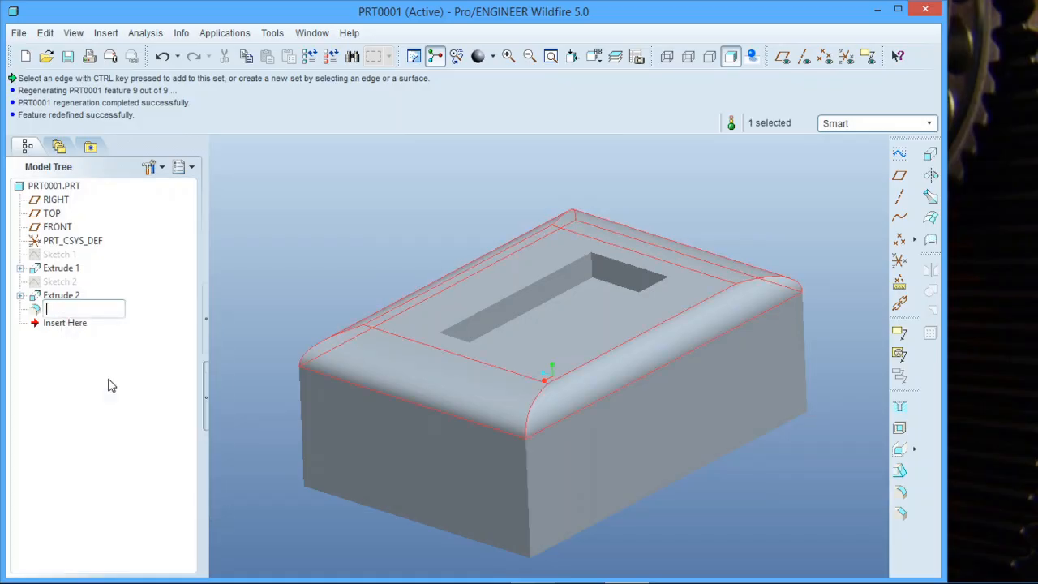
pyautogui.write('ou')
pyautogui.write('tside rounds')
pyautogui.press('Return')
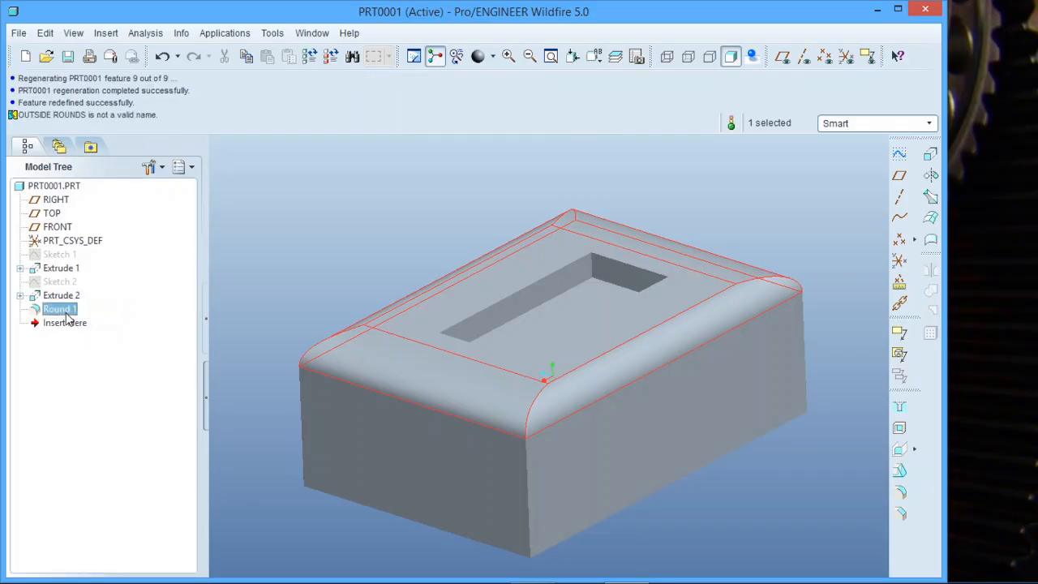
# - Try to rename the top-edge round feature as "outside round"
pyautogui.rightClick(65, 309)
pyautogui.click(119, 379)
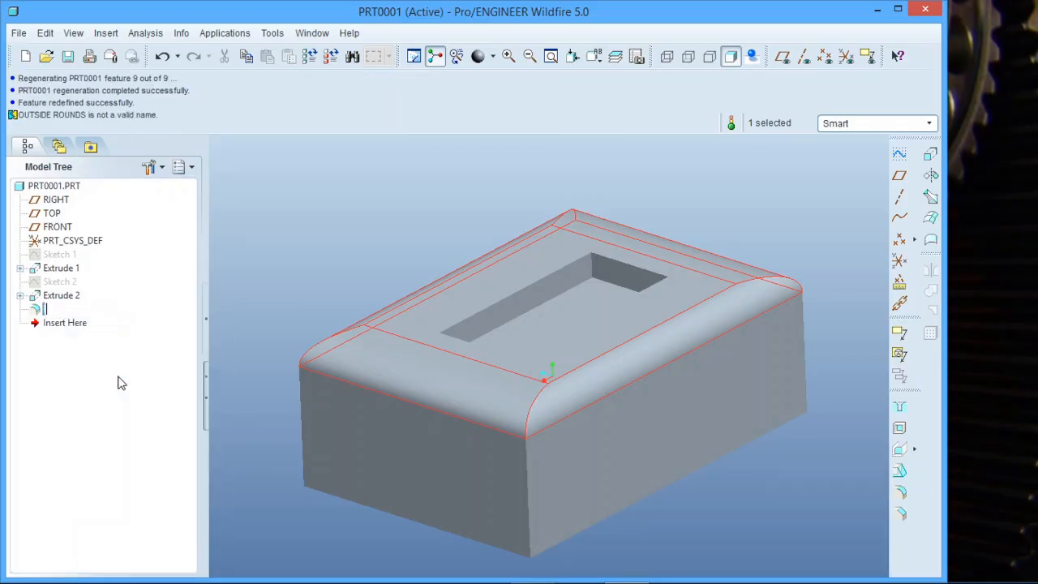
pyautogui.write('outside')
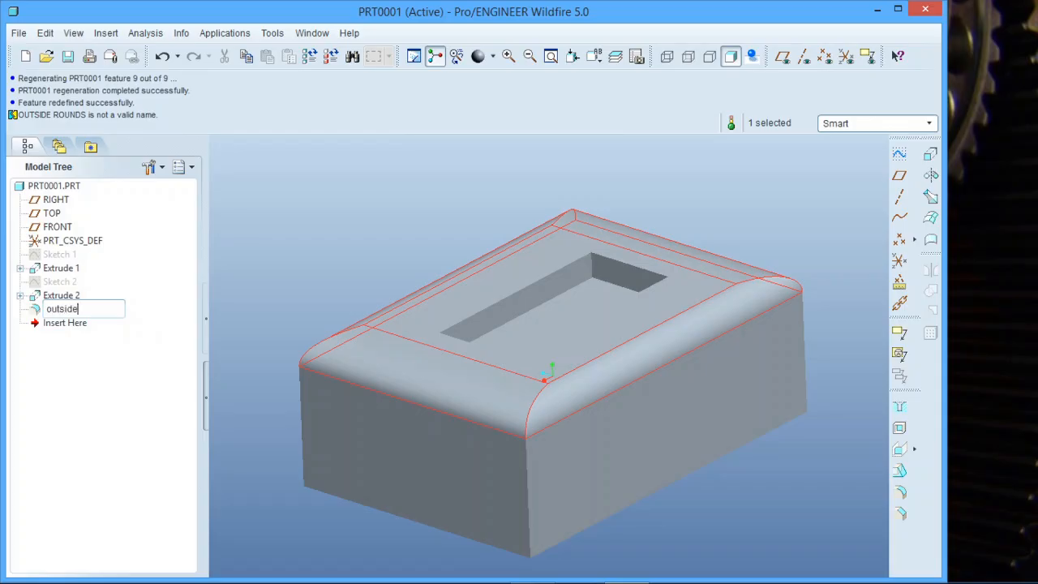
pyautogui.write('und')
pyautogui.press('Return')
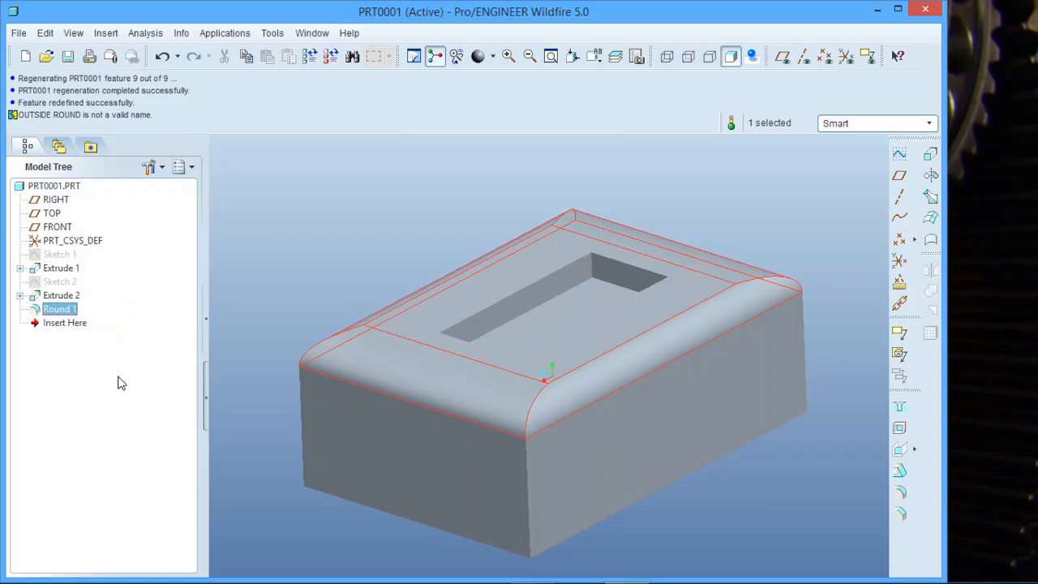
# - Rename the top-edge round feature as "outside-round" and clear the selection
pyautogui.rightClick(68, 314)
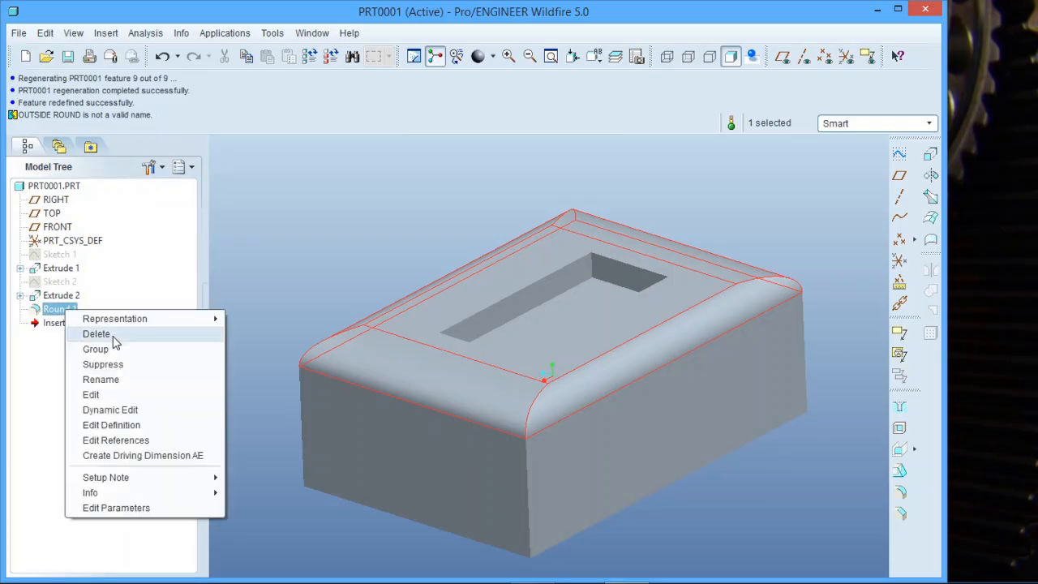
pyautogui.click(116, 378)
pyautogui.write('outside-round')
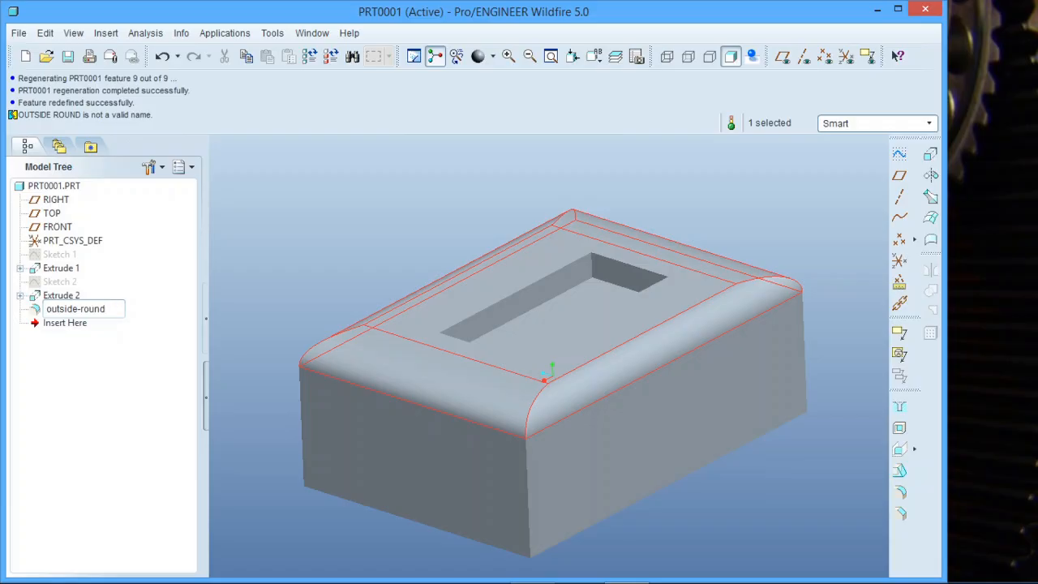
pyautogui.press('Return')
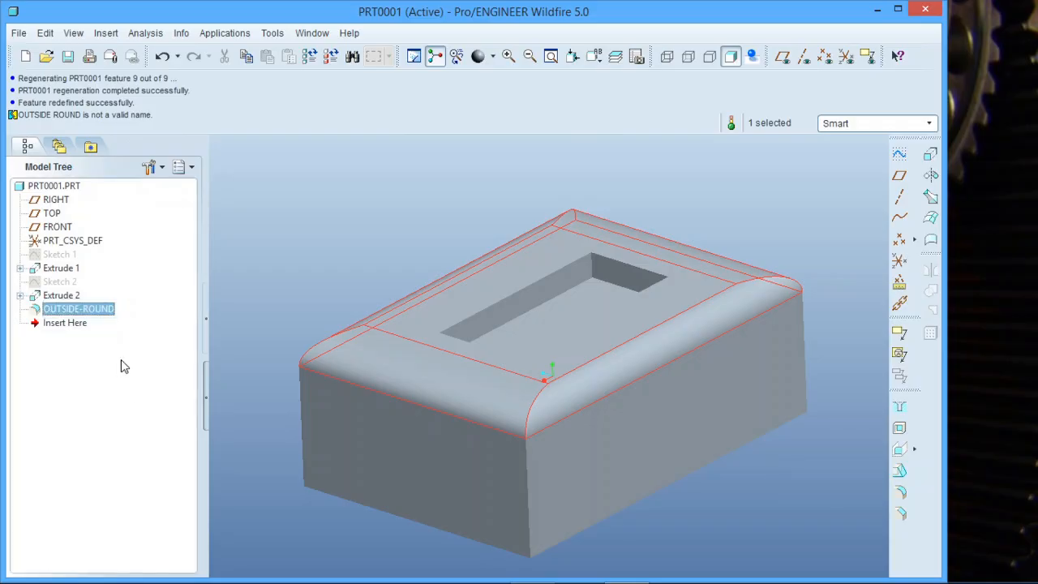
pyautogui.click(401, 231)
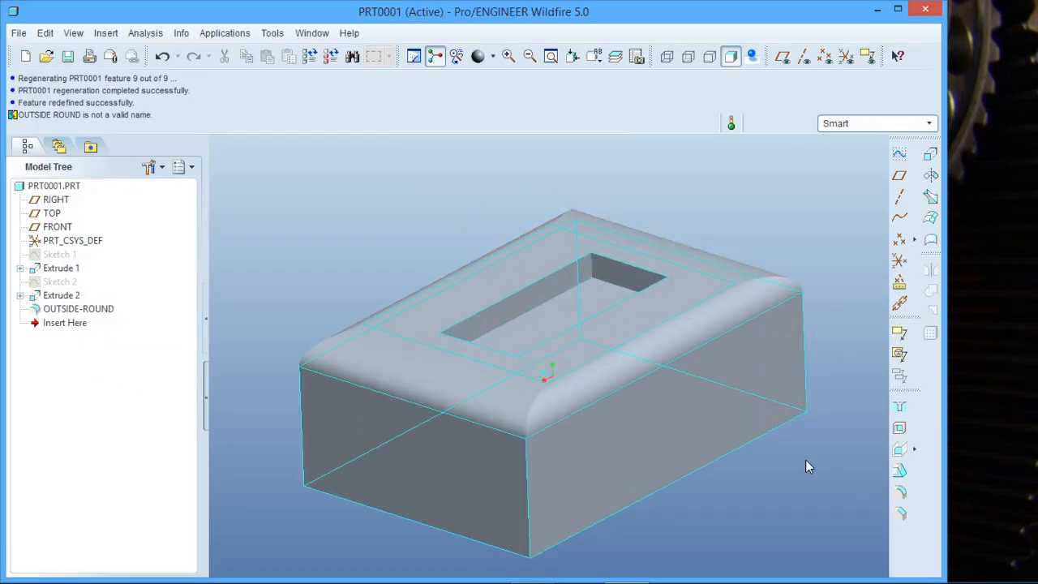
# - Start a new round and add the four floor edges of the rectangular pocket to one set
pyautogui.click(898, 491)
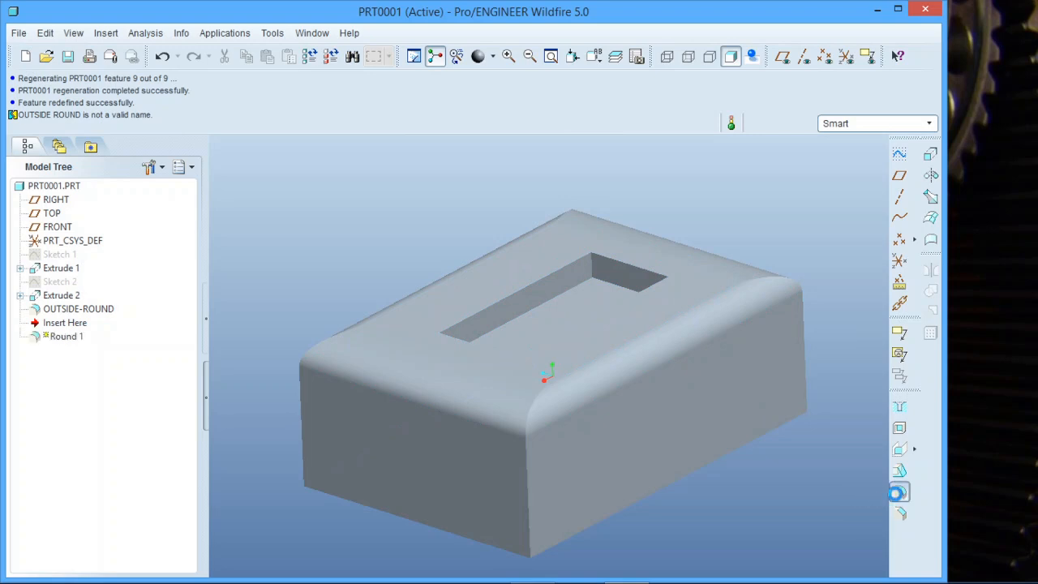
pyautogui.moveTo(552, 302); pyautogui.dragTo(520, 320, button='middle')
pyautogui.click(541, 299)
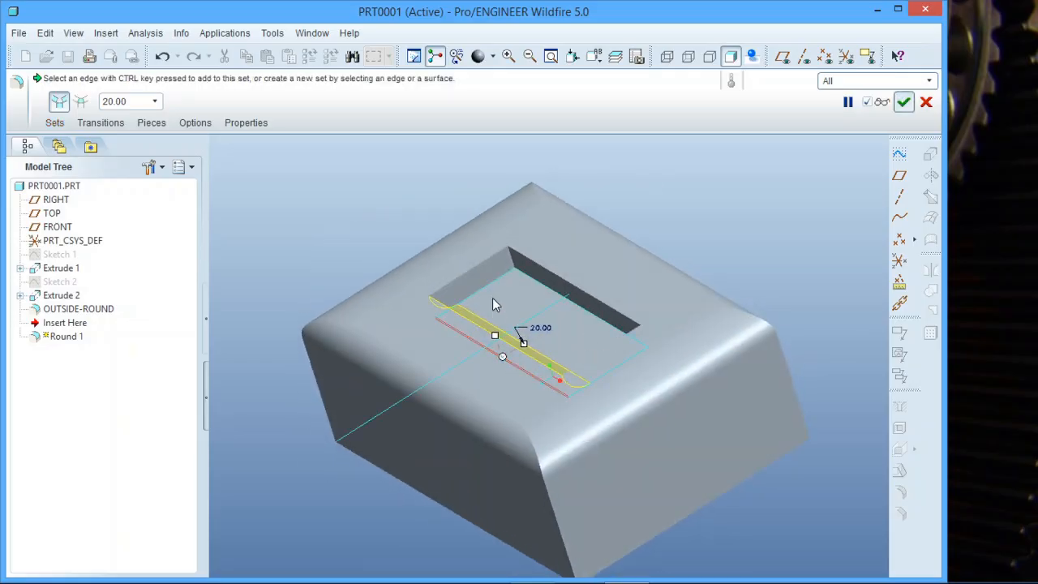
pyautogui.keyDown('ctrl'); pyautogui.click(494, 290); pyautogui.keyUp('ctrl')
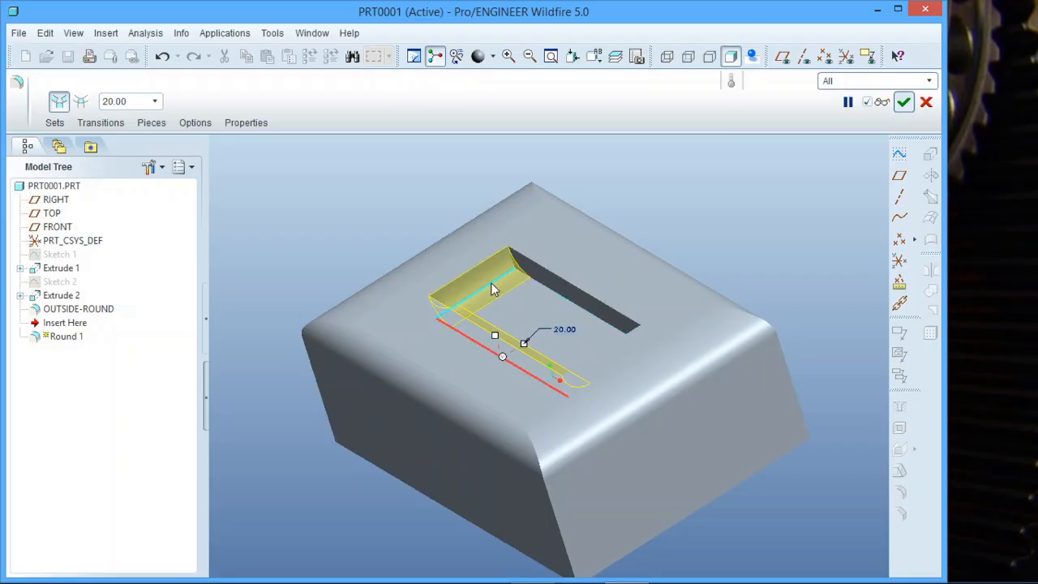
pyautogui.keyDown('ctrl'); pyautogui.click(546, 294); pyautogui.keyUp('ctrl')
pyautogui.moveTo(546, 294); pyautogui.dragTo(630, 282, button='middle')
pyautogui.keyDown('ctrl'); pyautogui.click(607, 276); pyautogui.keyUp('ctrl')
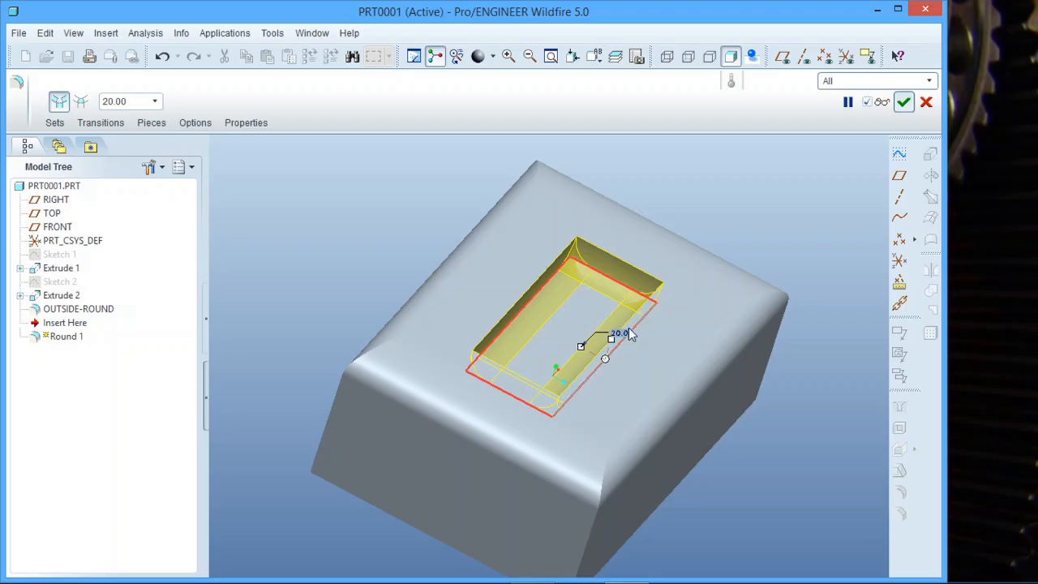
# - Set the pocket round's radius to 10 and complete the feature
pyautogui.doubleClick(129, 103)
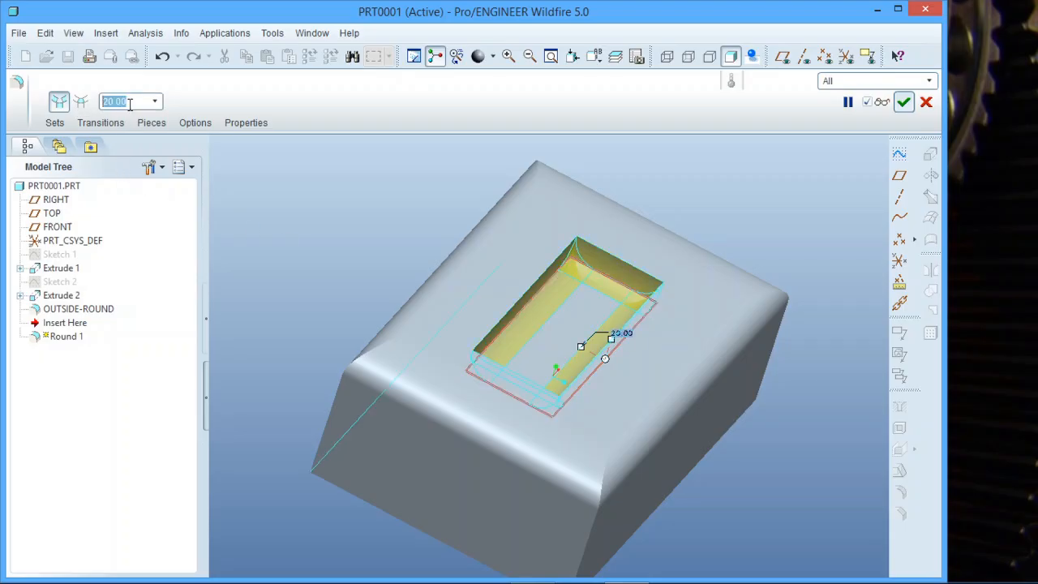
pyautogui.write('10')
pyautogui.press('Return')
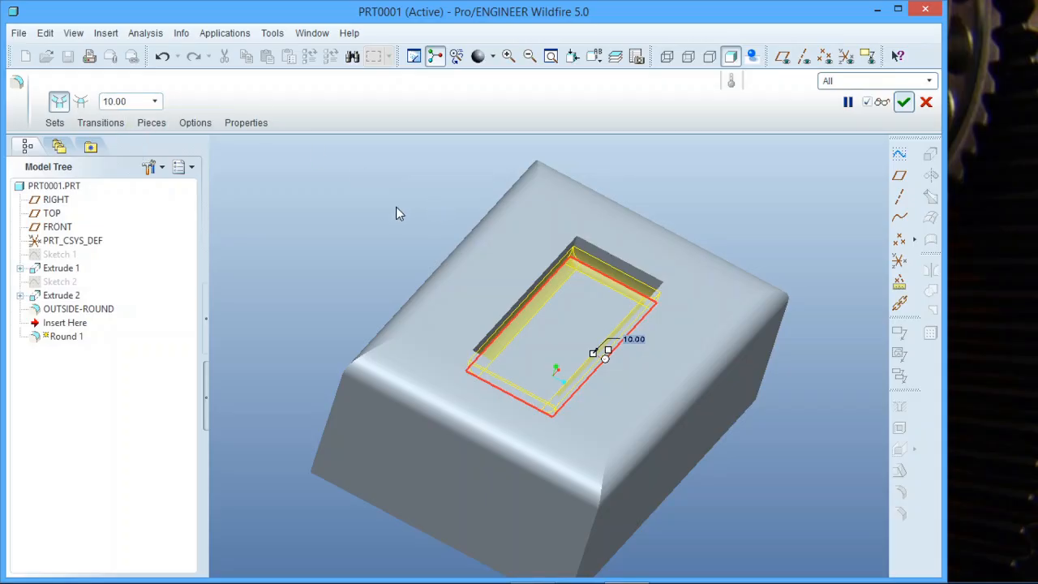
pyautogui.click(376, 206)
pyautogui.moveTo(382, 266)
pyautogui.mouseDown(button='middle')
pyautogui.moveTo(352, 229)
pyautogui.moveTo(306, 251)
pyautogui.moveTo(308, 262)
pyautogui.moveTo(329, 224)
pyautogui.moveTo(354, 246)
pyautogui.moveTo(350, 235)
pyautogui.moveTo(349, 251)
pyautogui.mouseUp(button='middle')
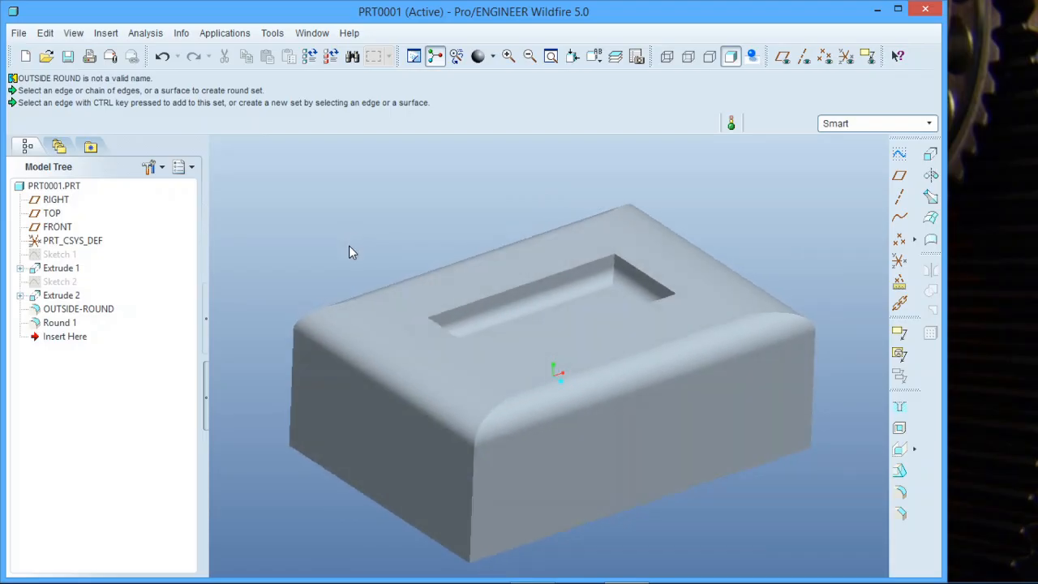
# - Rename the pocket round feature as "inside-round" and clear the selection
pyautogui.click(58, 326)
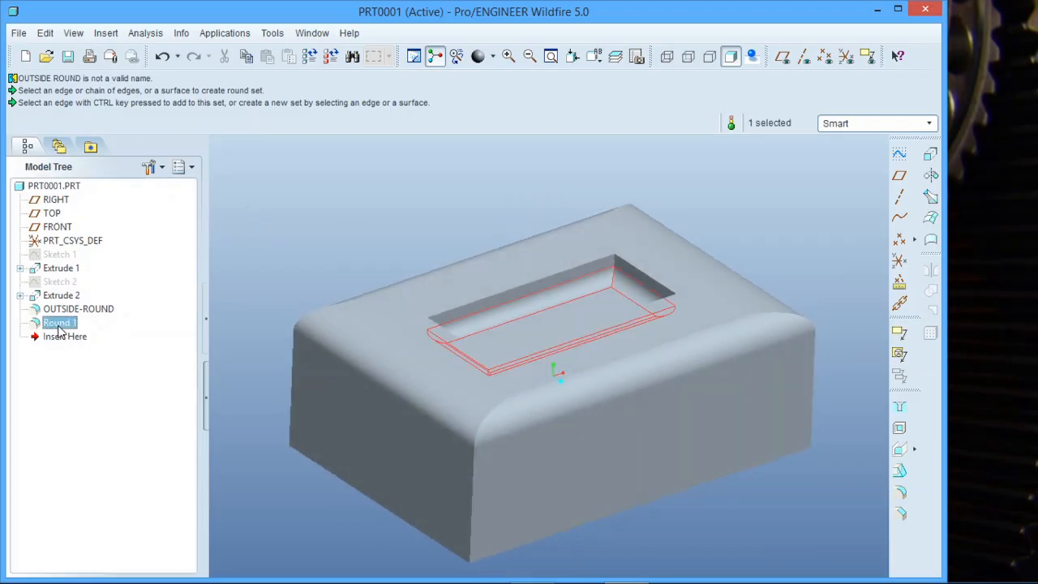
pyautogui.rightClick(59, 326)
pyautogui.click(112, 397)
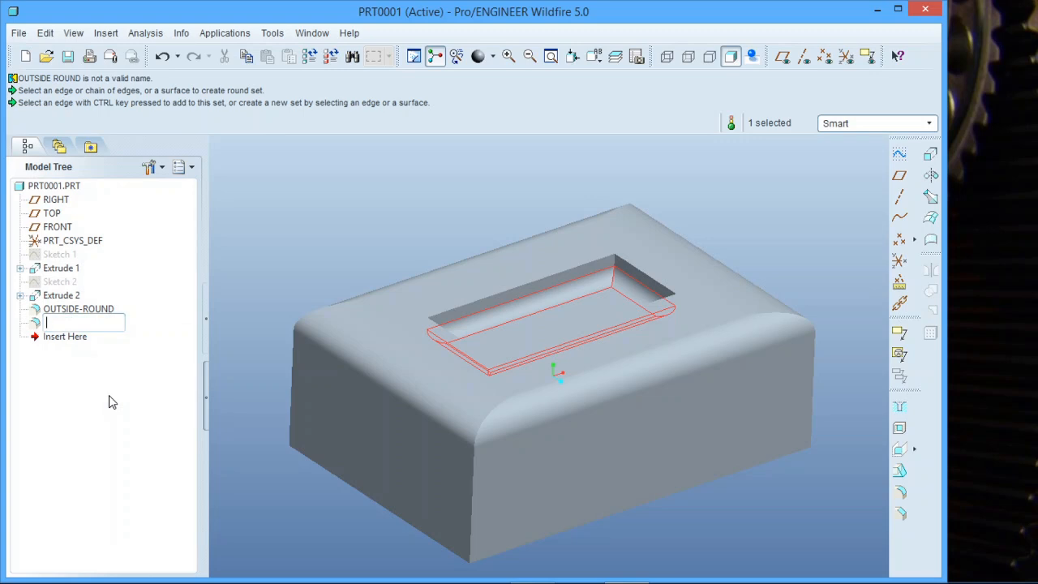
pyautogui.write('inside-round')
pyautogui.press('Return')
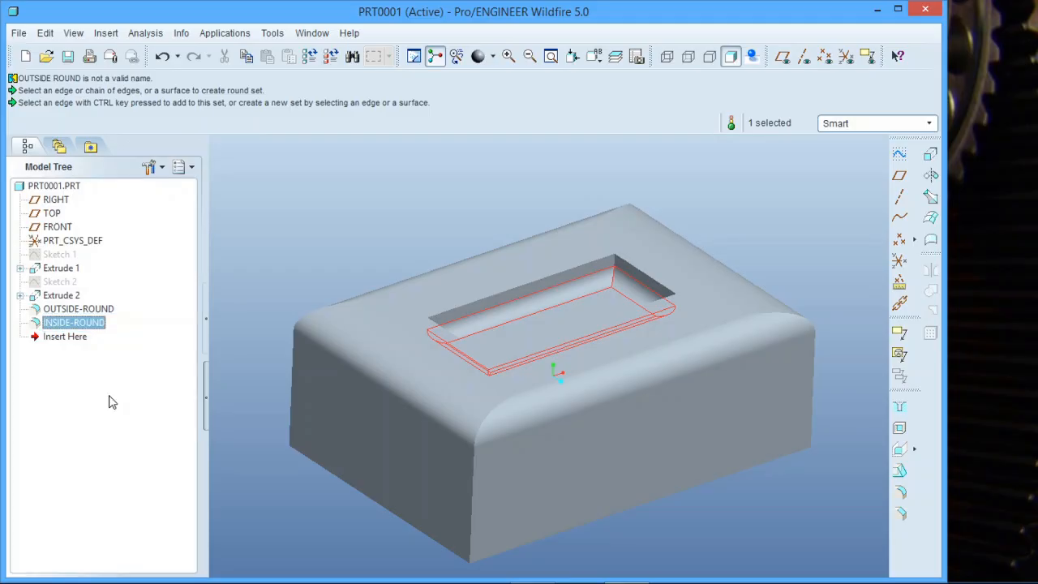
pyautogui.click(346, 517)
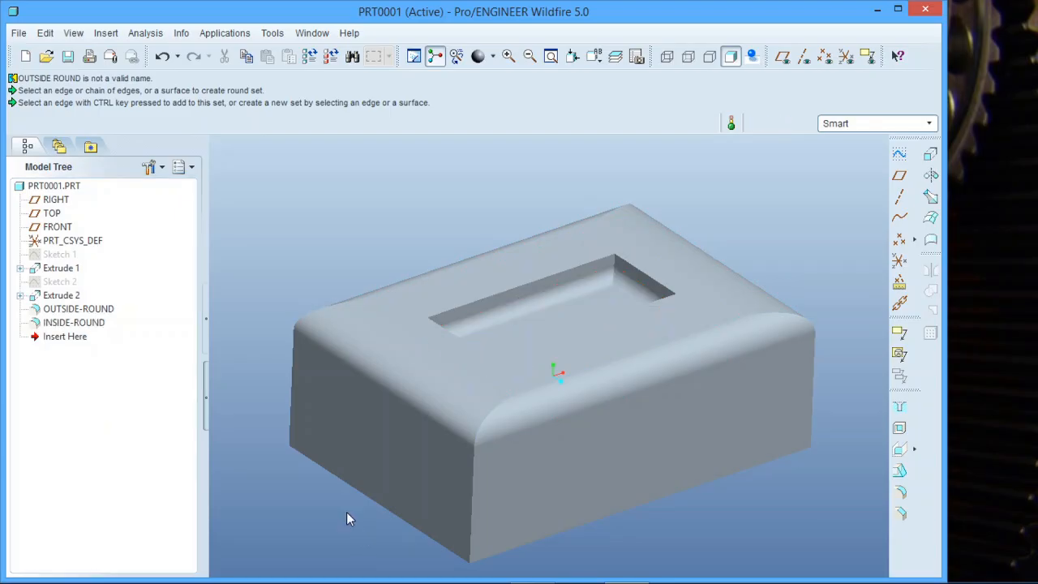
pyautogui.click(71, 311)
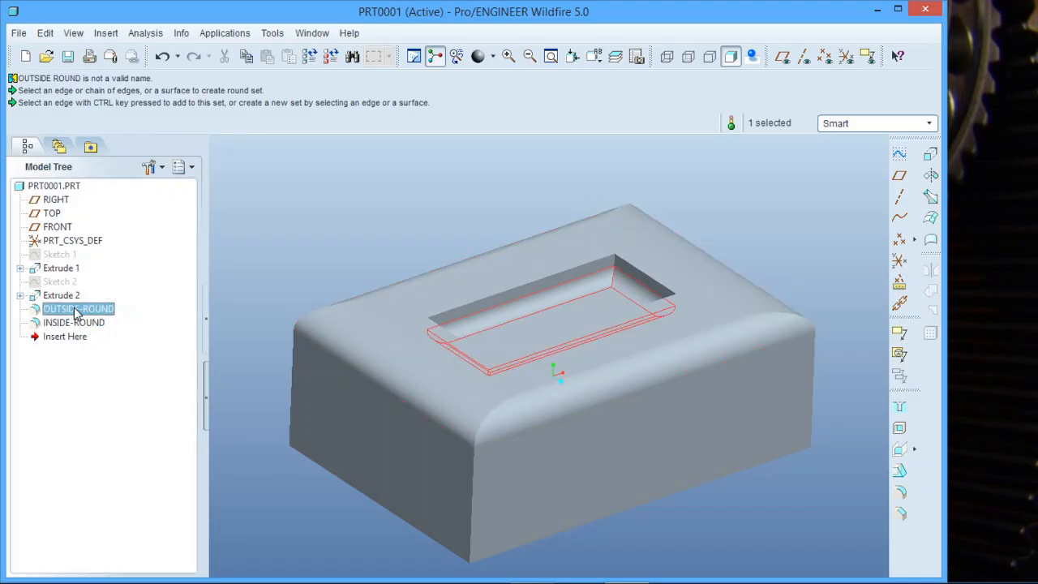
pyautogui.click(309, 210)
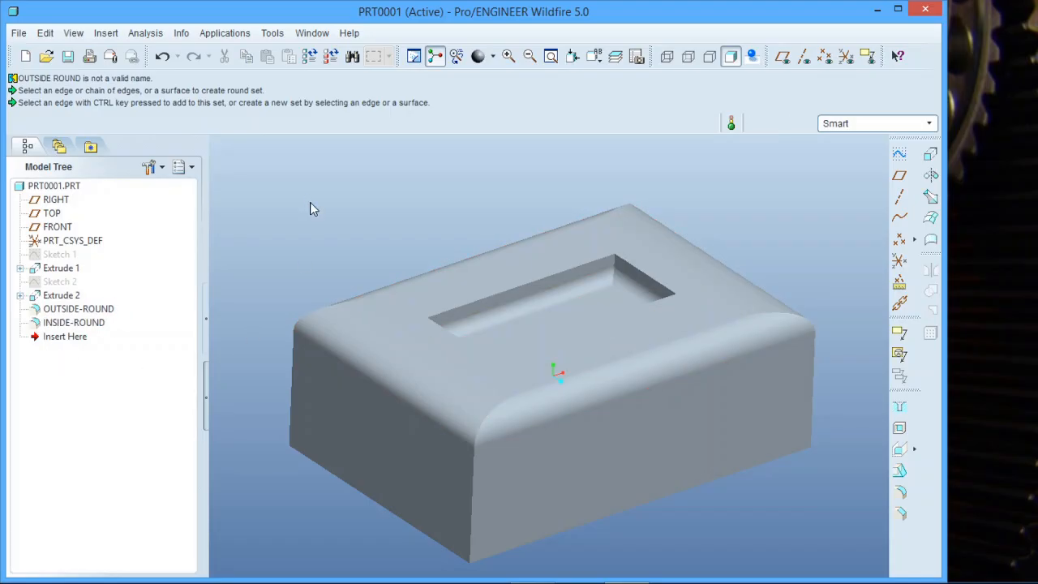
# - Start an edge chamfer and add the two short edges of the face opposite the pocket to one set
pyautogui.moveTo(337, 294)
pyautogui.mouseDown(button='middle')
pyautogui.moveTo(421, 470)
pyautogui.moveTo(405, 424)
pyautogui.moveTo(394, 452)
pyautogui.moveTo(384, 440)
pyautogui.moveTo(427, 443)
pyautogui.moveTo(430, 463)
pyautogui.mouseUp(button='middle')
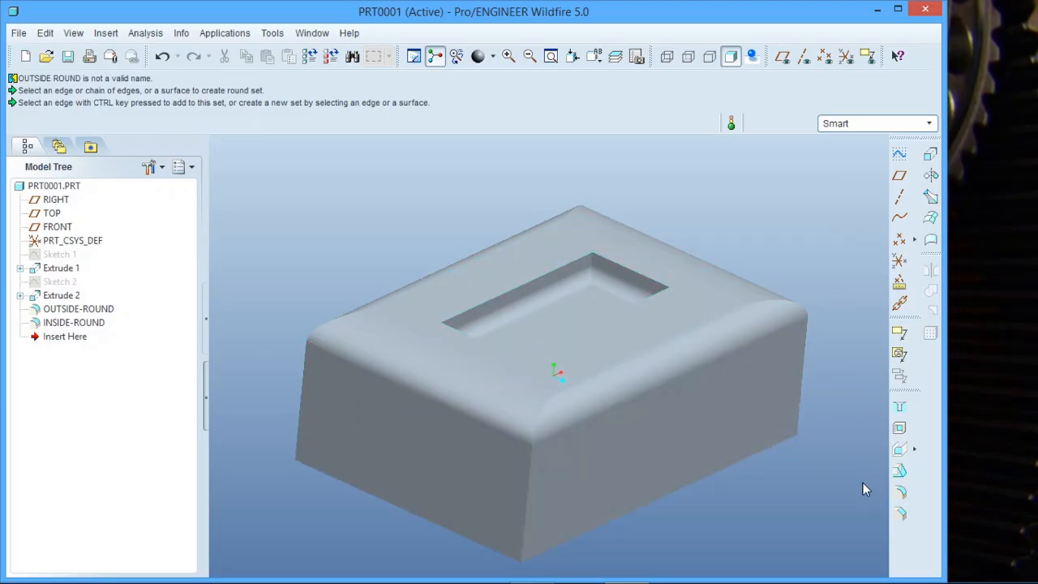
pyautogui.click(902, 514)
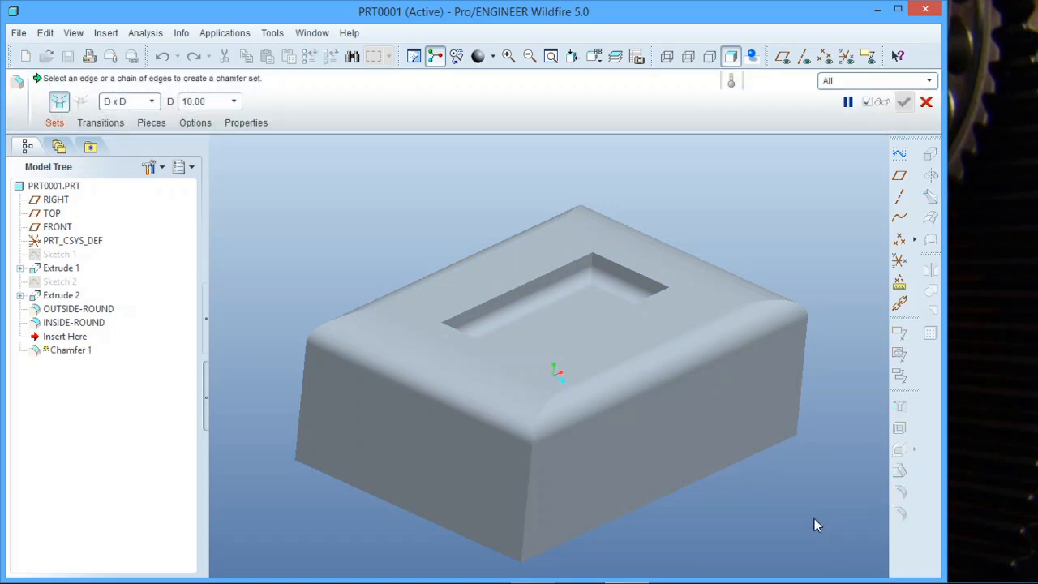
pyautogui.moveTo(806, 524); pyautogui.dragTo(809, 330, button='middle')
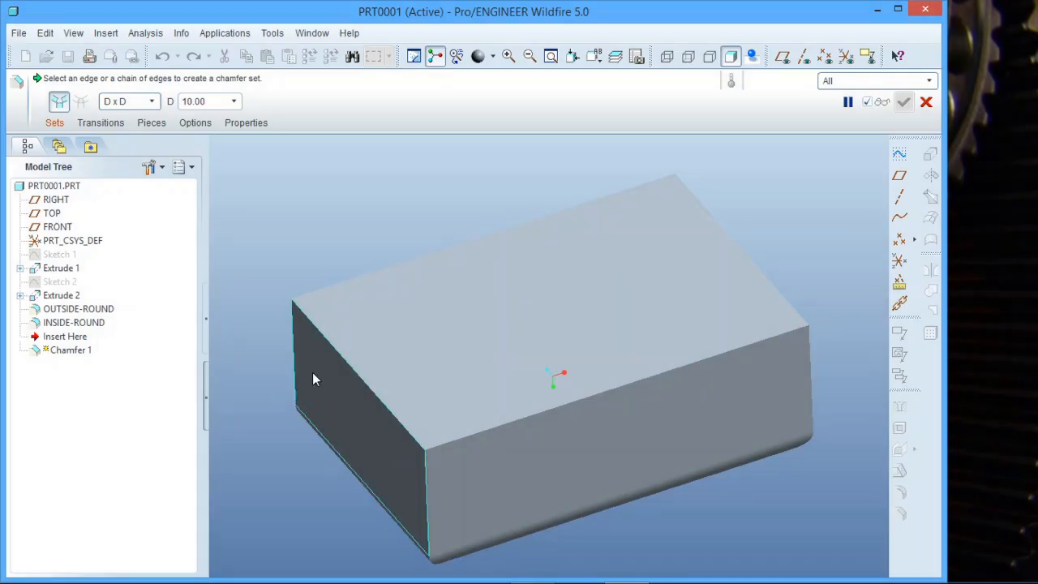
pyautogui.click(356, 369)
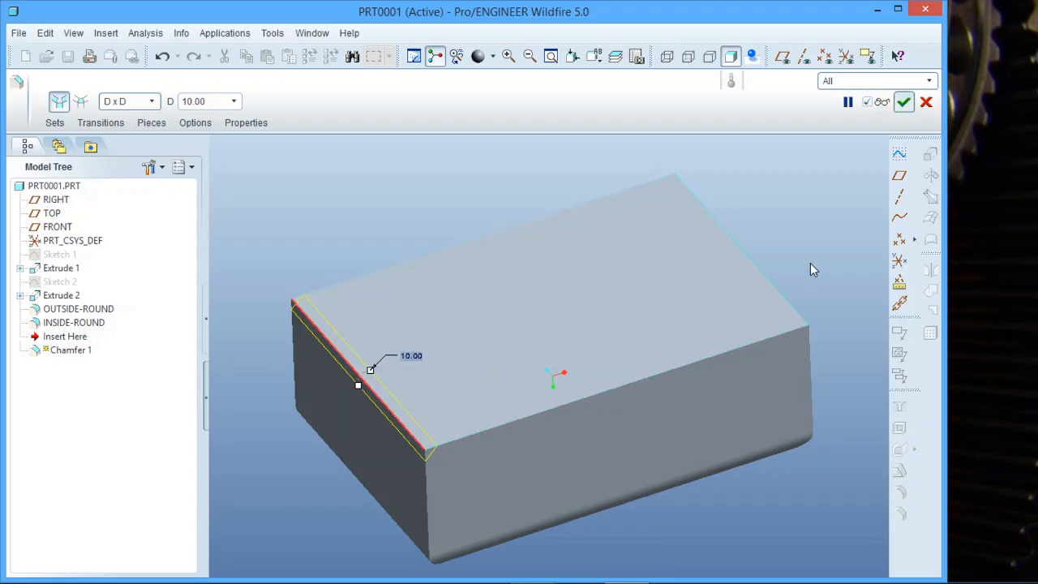
pyautogui.keyDown('ctrl'); pyautogui.click(763, 277); pyautogui.keyUp('ctrl')
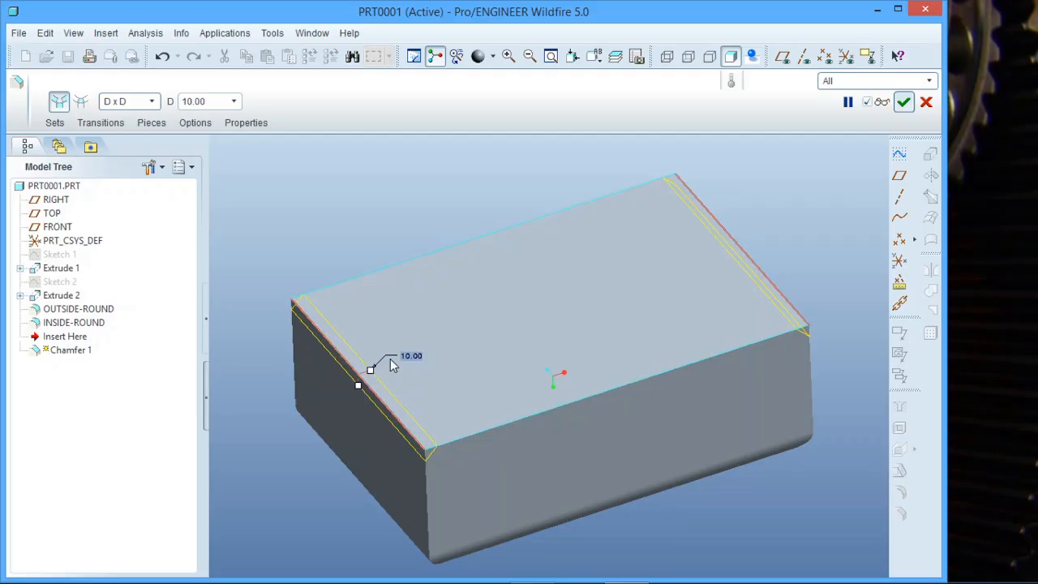
# - Set the D x D chamfer distance to 30 and complete the feature
pyautogui.doubleClick(410, 357)
pyautogui.write('3')
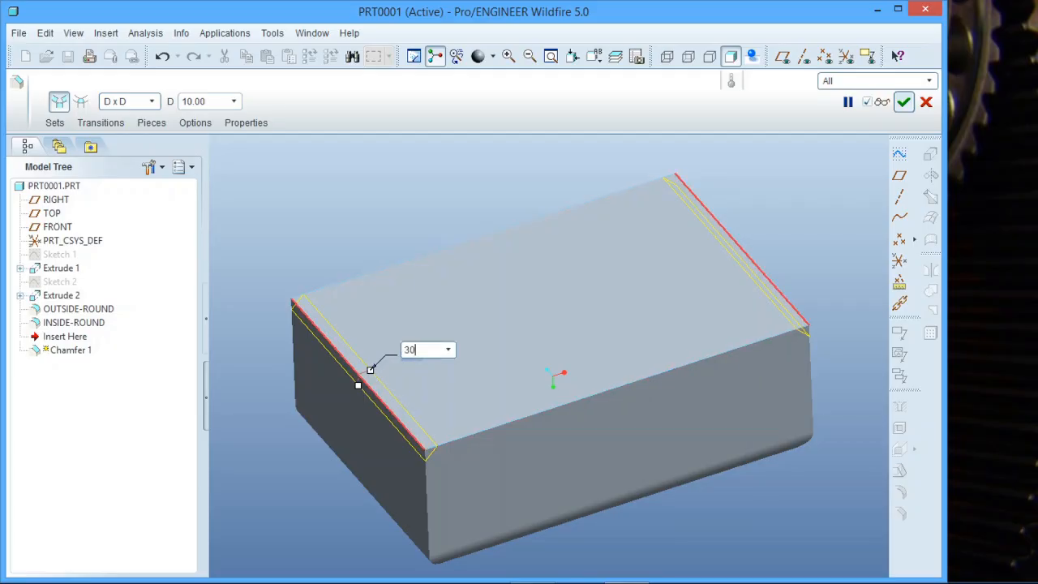
pyautogui.write('0')
pyautogui.press('Return')
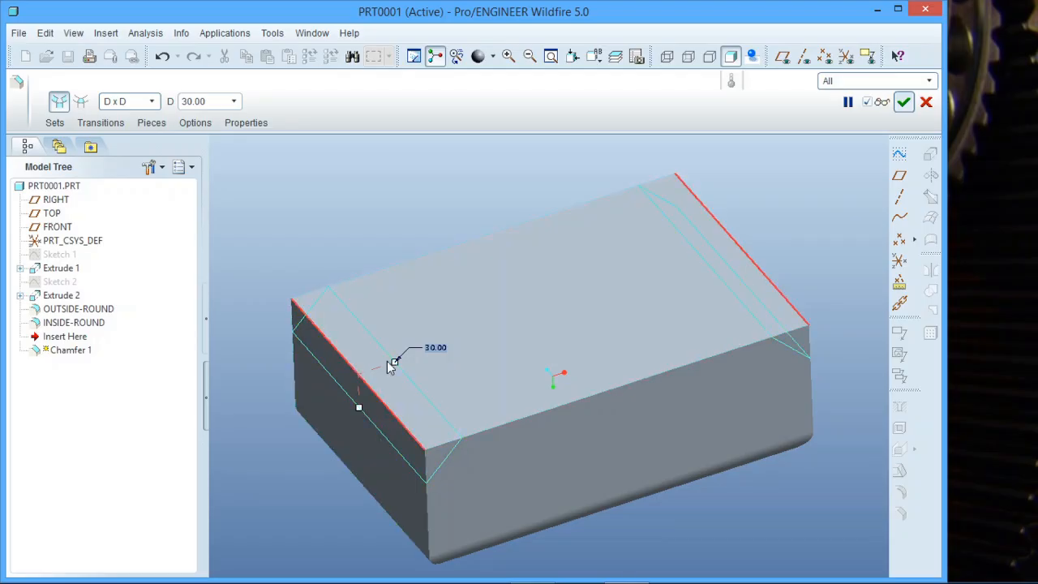
pyautogui.click(904, 102)
pyautogui.moveTo(384, 272); pyautogui.dragTo(419, 283, button='middle')
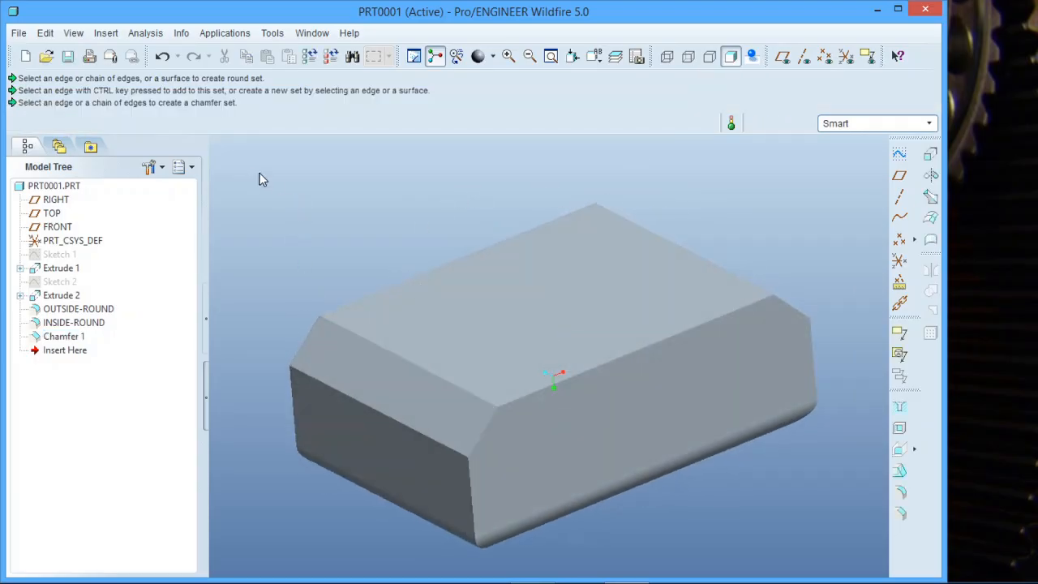
# - Redefine the chamfer feature and add a second set containing the two long edges of the same face
pyautogui.click(74, 338)
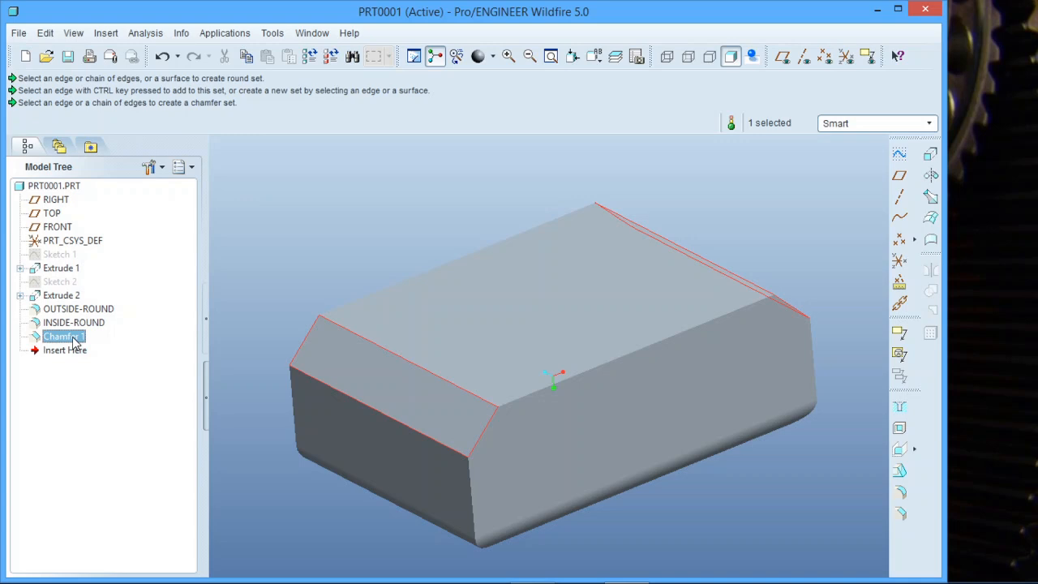
pyautogui.rightClick(74, 337)
pyautogui.click(116, 387)
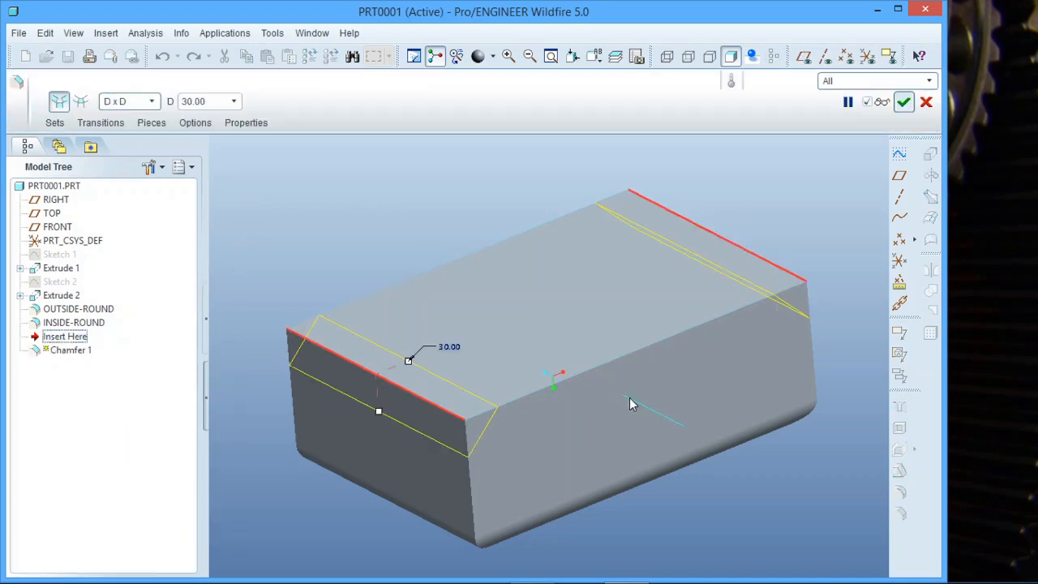
pyautogui.click(55, 123)
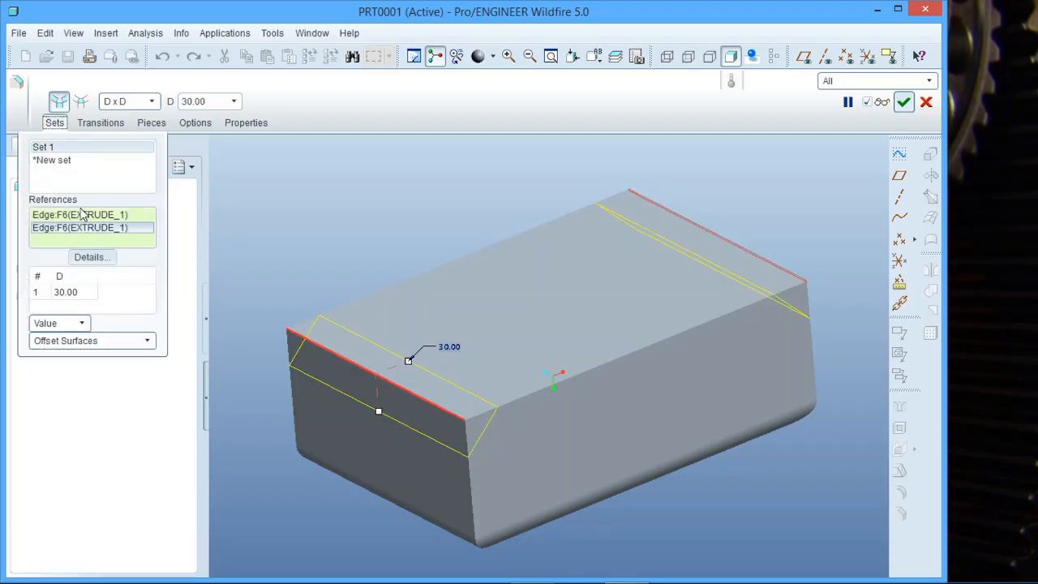
pyautogui.click(58, 170)
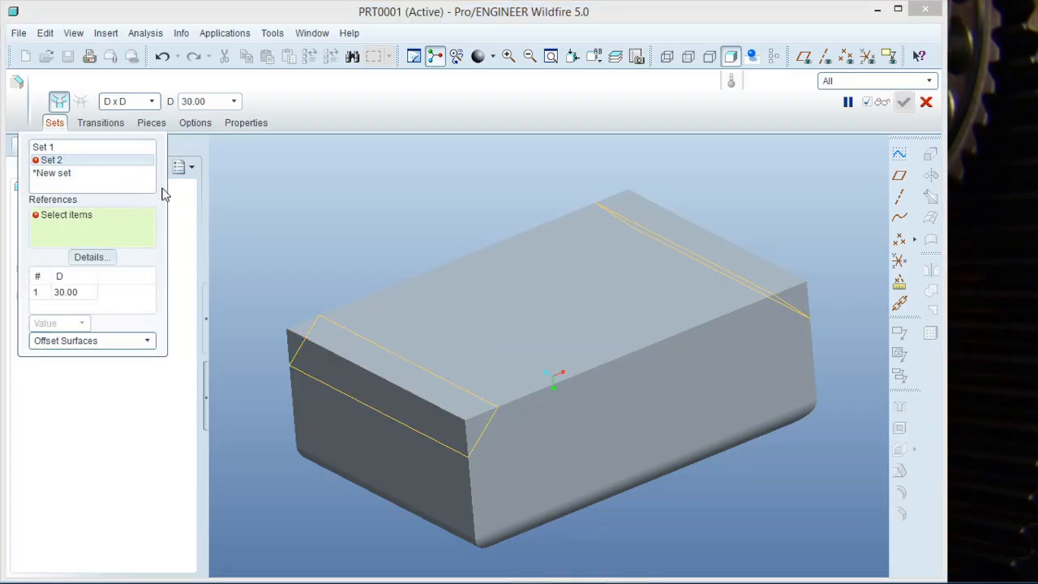
pyautogui.click(442, 263)
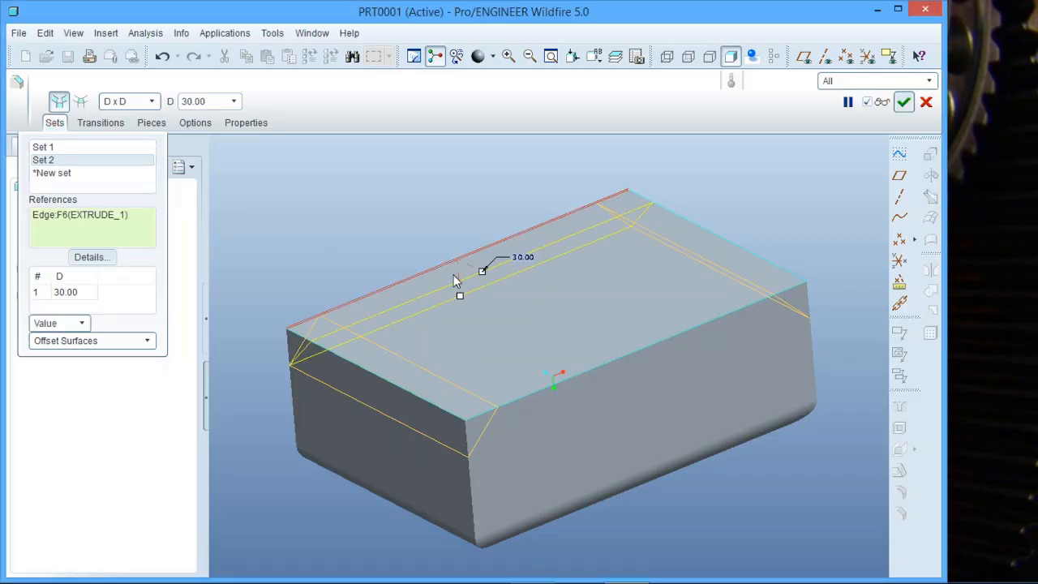
pyautogui.keyDown('ctrl'); pyautogui.click(619, 356); pyautogui.keyUp('ctrl')
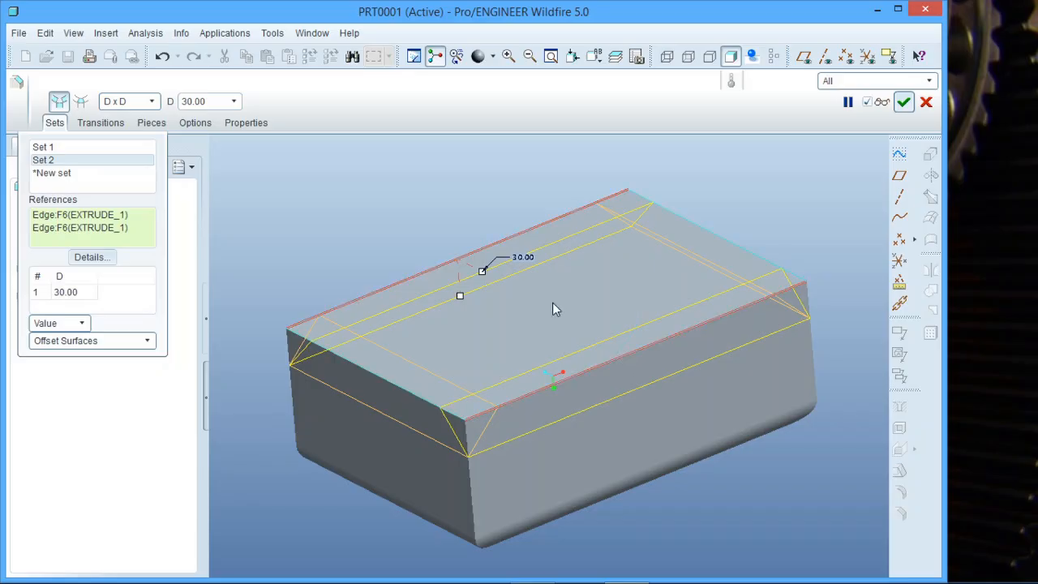
# - Set the chamfer distance of the long-edge set to 10
pyautogui.doubleClick(520, 261)
pyautogui.write('10')
pyautogui.press('Return')
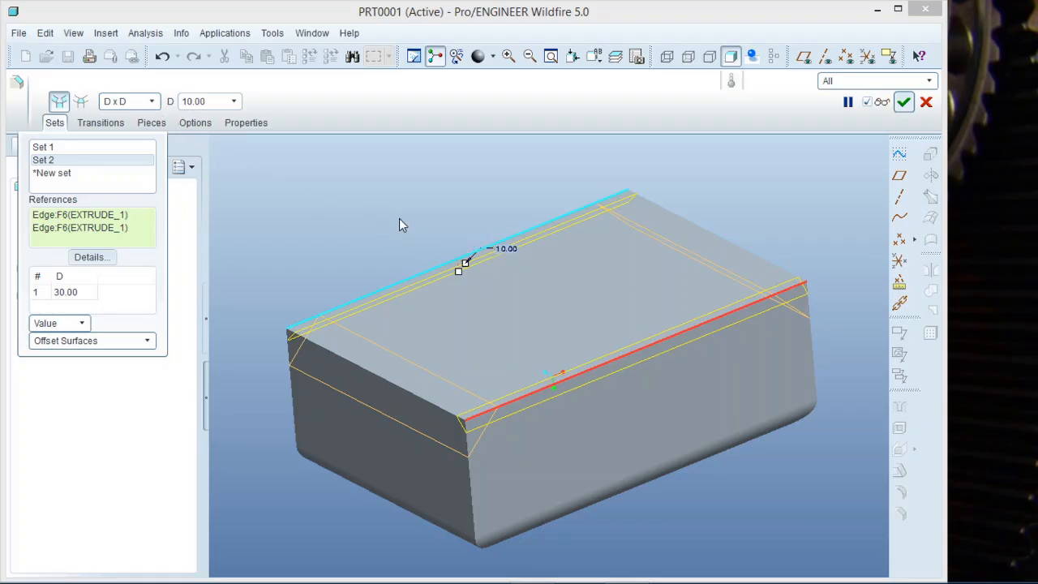
pyautogui.moveTo(399, 219); pyautogui.dragTo(491, 284, button='middle')
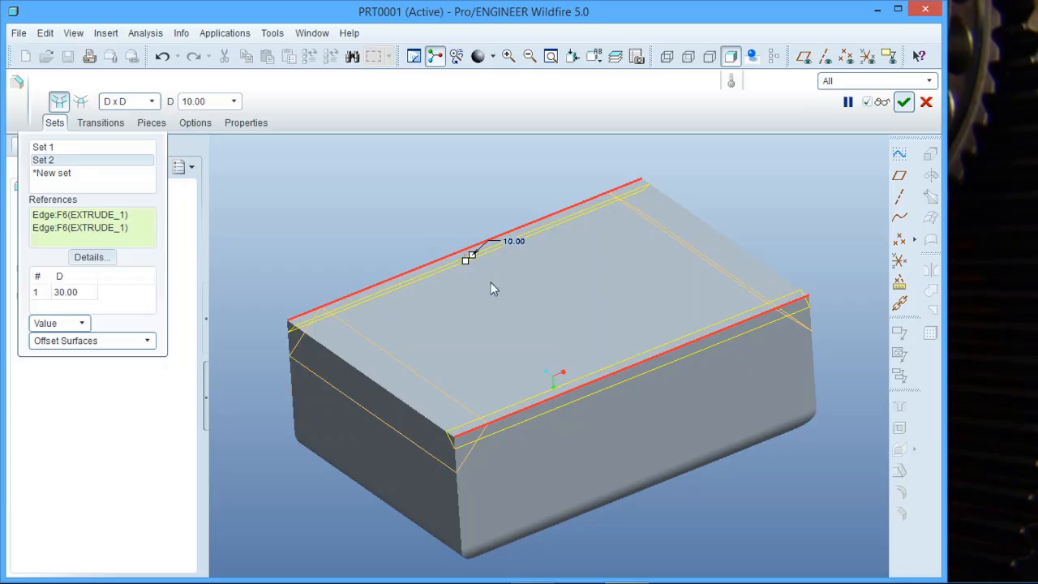
# - Switch the long-edge set to D1 x D2, stretch D1 to about 35 and D2 to about 11.5, and complete the feature
pyautogui.click(152, 101)
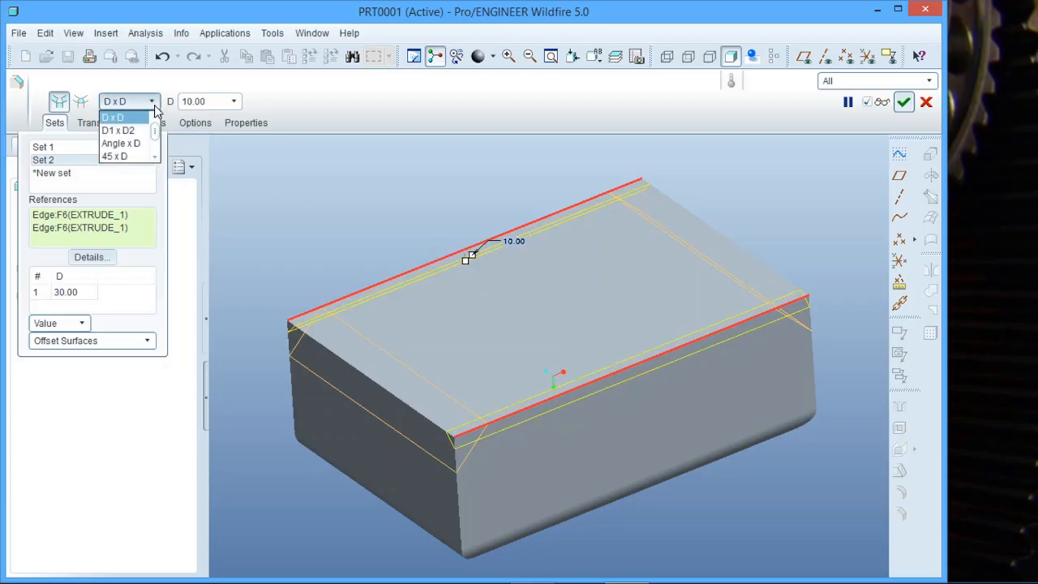
pyautogui.click(136, 131)
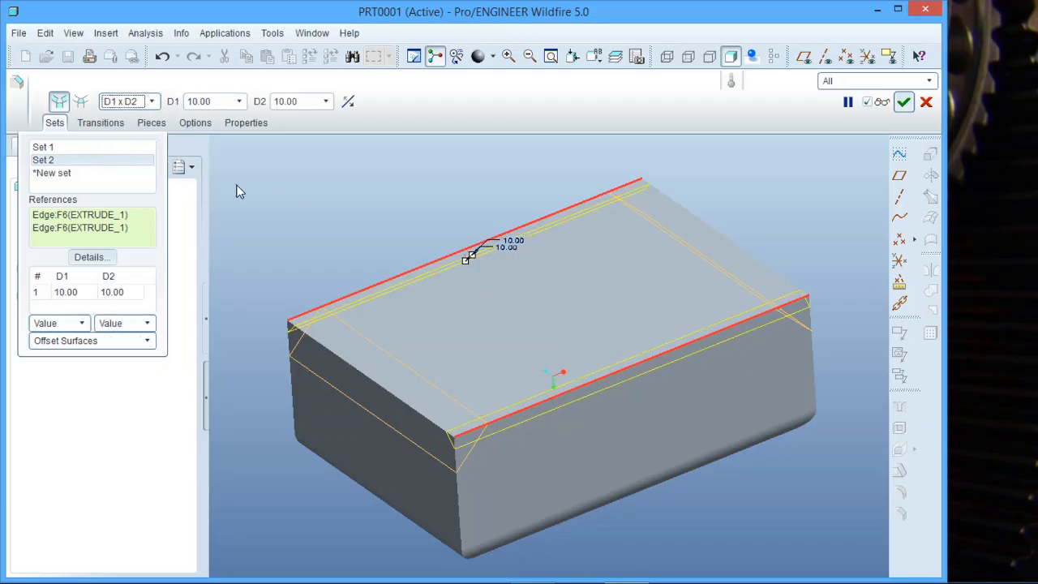
pyautogui.moveTo(442, 276); pyautogui.dragTo(503, 307, button='middle')
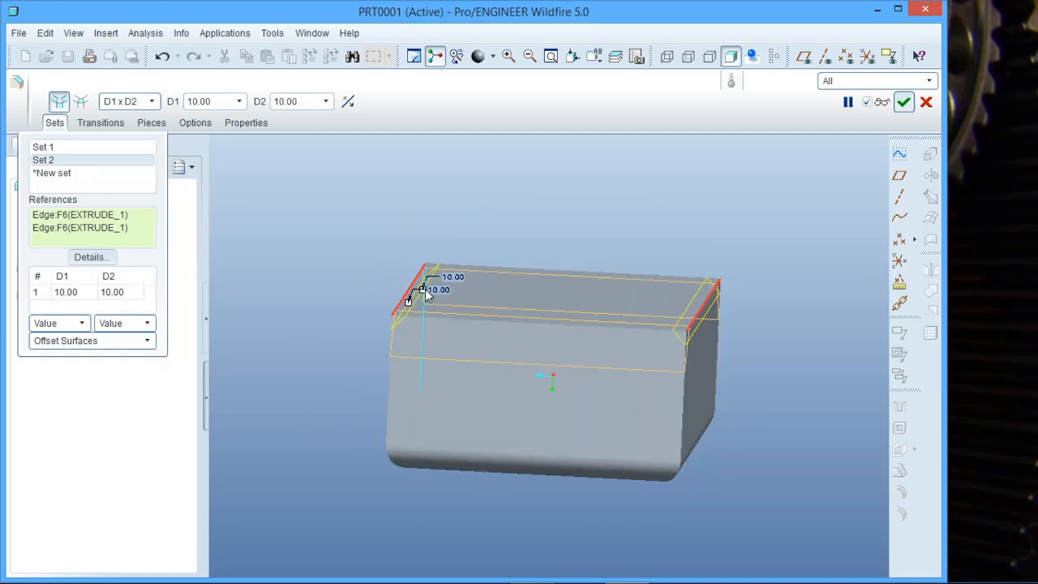
pyautogui.moveTo(421, 297); pyautogui.dragTo(455, 321)
pyautogui.moveTo(454, 320); pyautogui.dragTo(429, 329, button='middle')
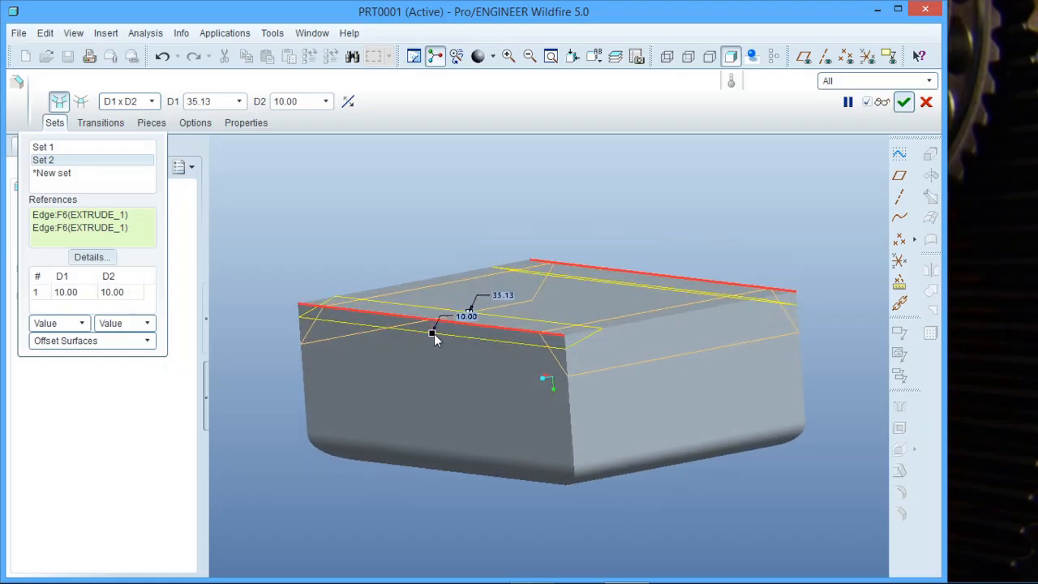
pyautogui.moveTo(433, 343)
pyautogui.mouseDown()
pyautogui.moveTo(432, 373)
pyautogui.moveTo(431, 331)
pyautogui.mouseUp()
pyautogui.moveTo(431, 332); pyautogui.dragTo(487, 369, button='middle')
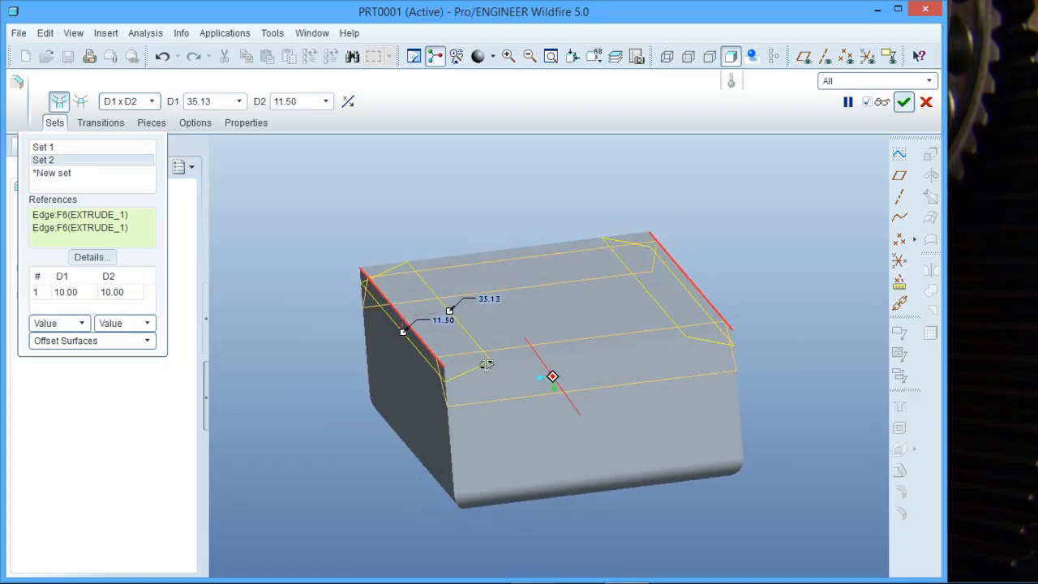
pyautogui.middleClick(489, 213)
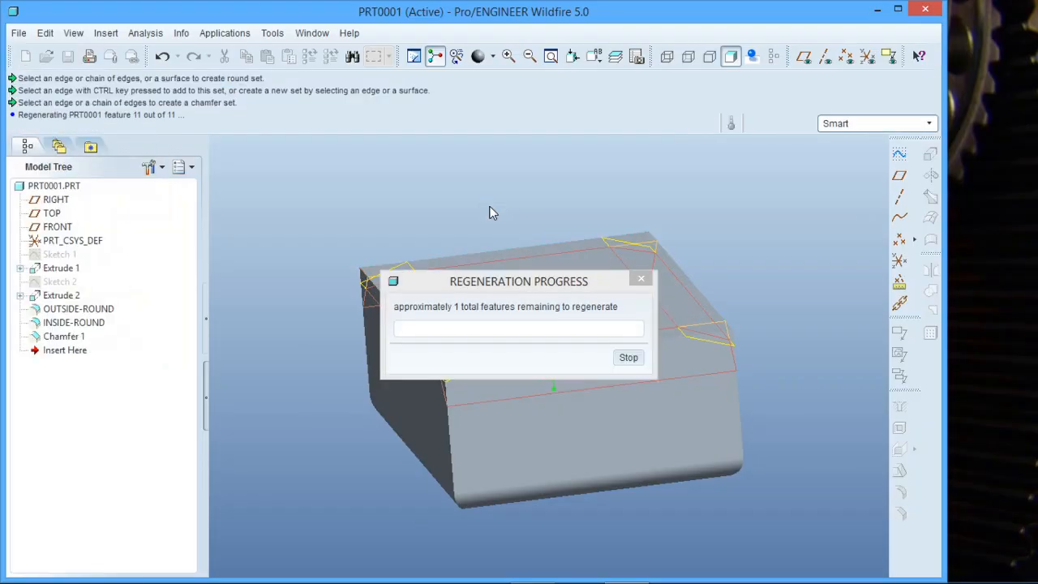
pyautogui.moveTo(488, 207); pyautogui.dragTo(512, 346, button='middle')
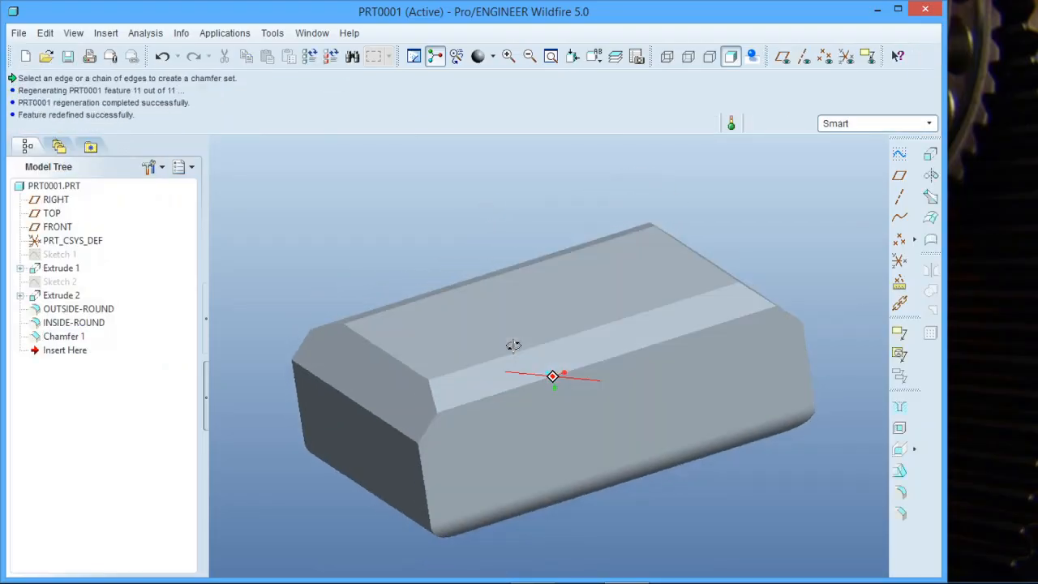
# - Reopen the chamfer definition and switch Set 1, the short edges, to the Angle x D scheme
pyautogui.rightClick(77, 339)
pyautogui.click(143, 449)
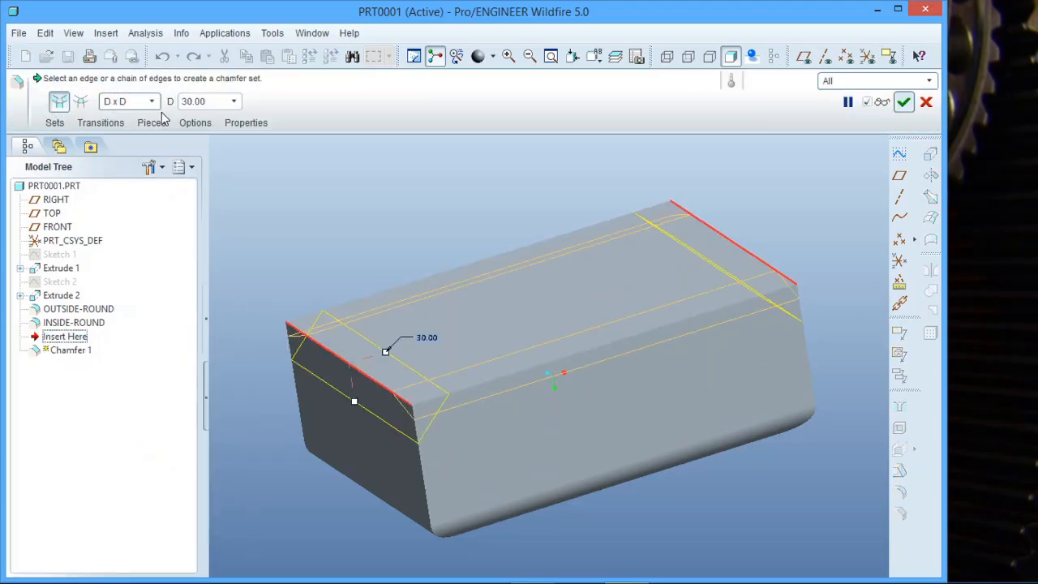
pyautogui.click(54, 123)
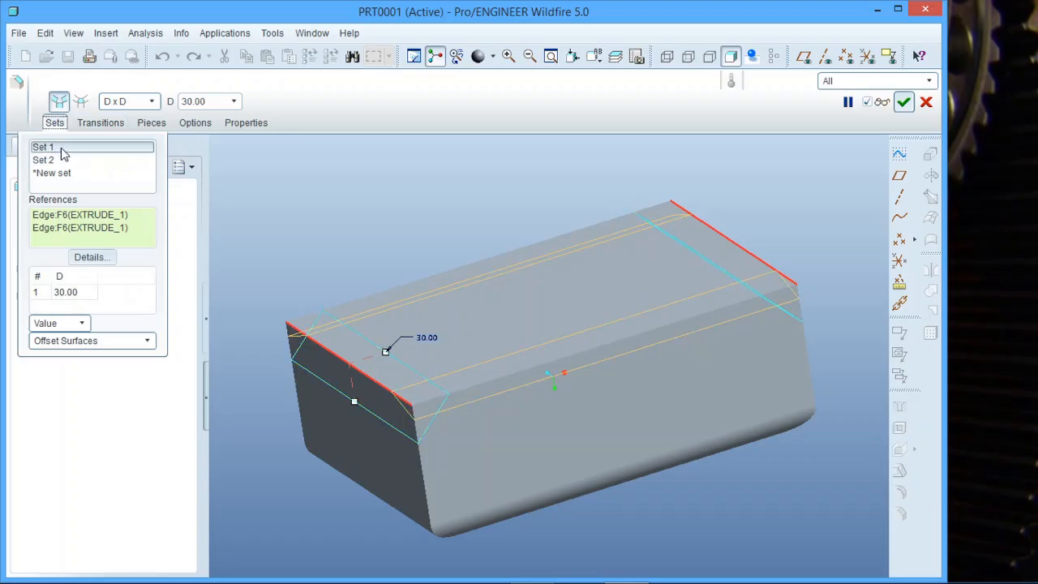
pyautogui.click(66, 148)
pyautogui.click(152, 102)
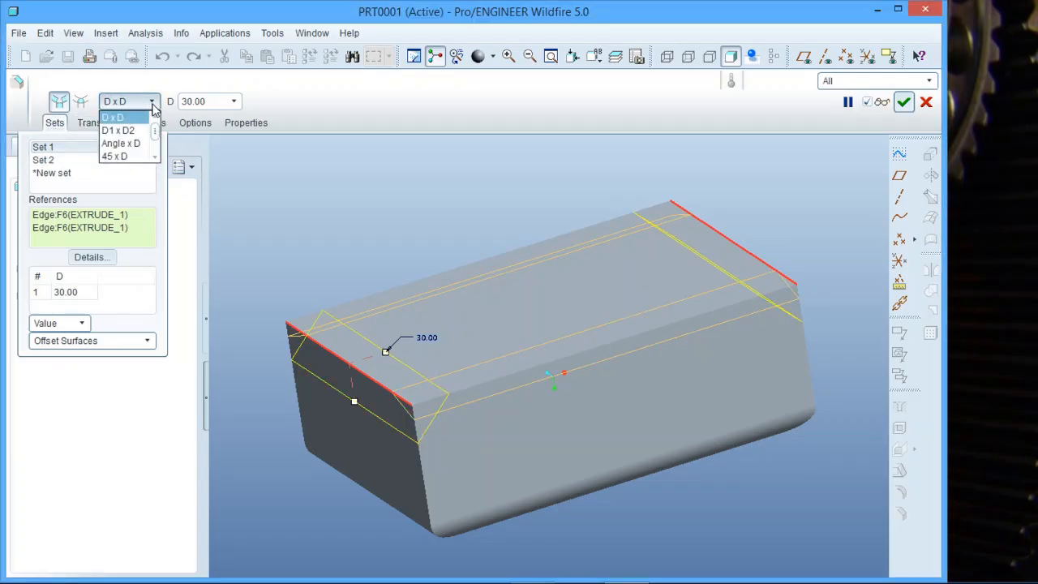
pyautogui.click(133, 144)
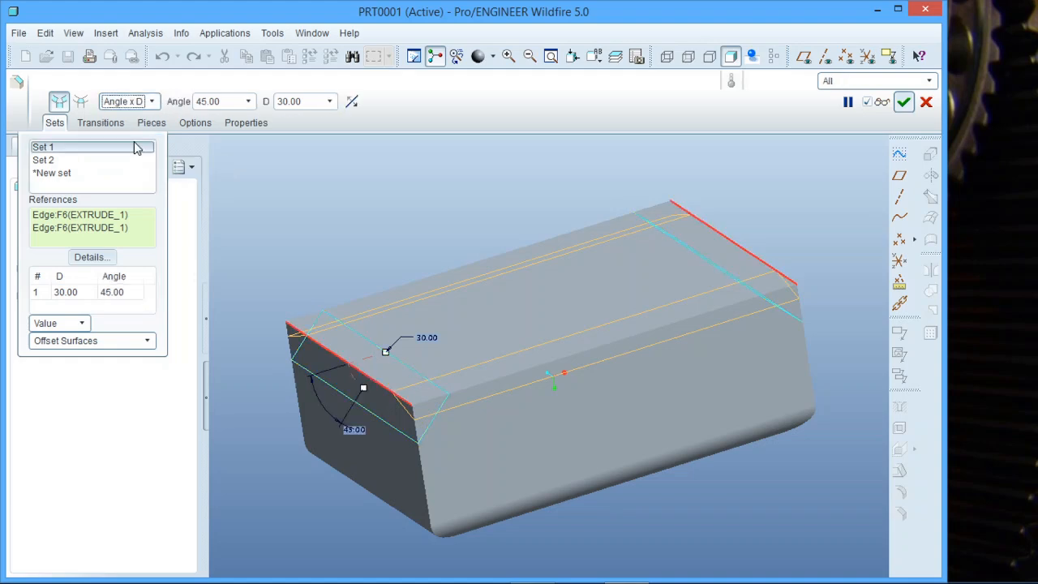
# - Set the short-edge chamfer's angle to 60 and its distance to 20, and complete the feature
pyautogui.doubleClick(356, 430)
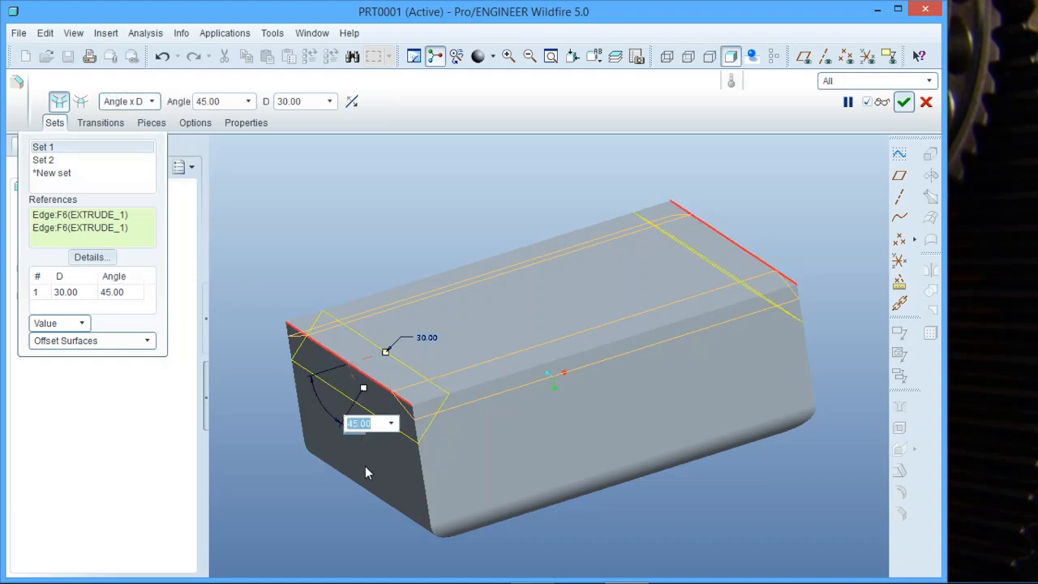
pyautogui.write('60')
pyautogui.press('Return')
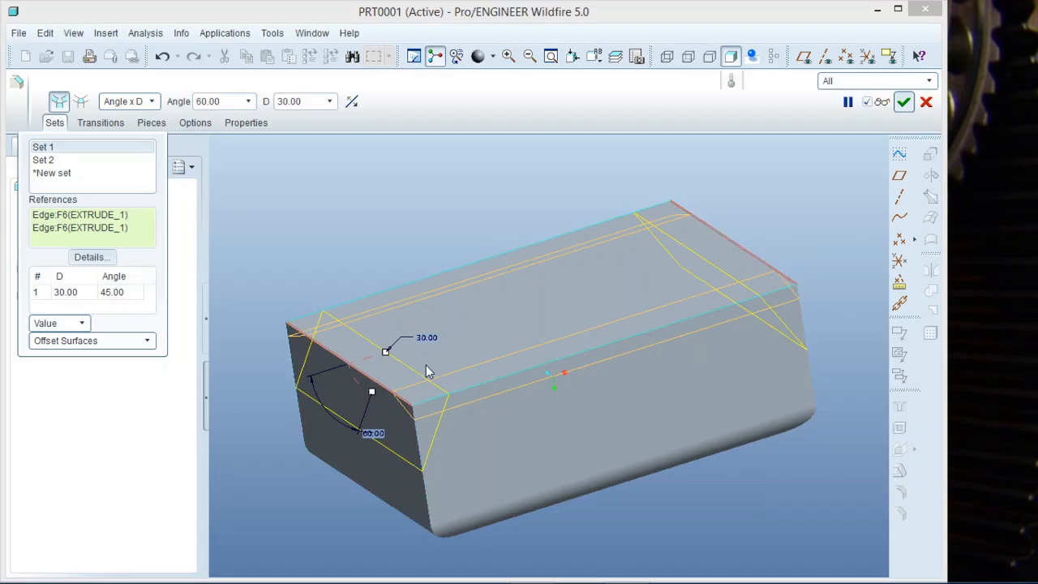
pyautogui.moveTo(385, 351)
pyautogui.mouseDown()
pyautogui.moveTo(374, 356)
pyautogui.moveTo(388, 362)
pyautogui.moveTo(373, 355)
pyautogui.mouseUp()
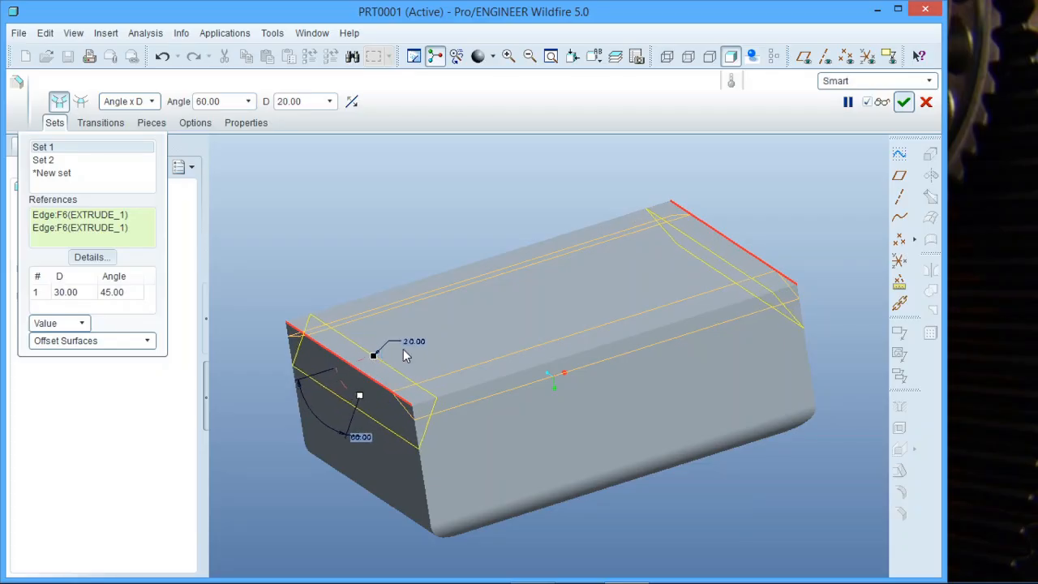
pyautogui.middleClick(311, 244)
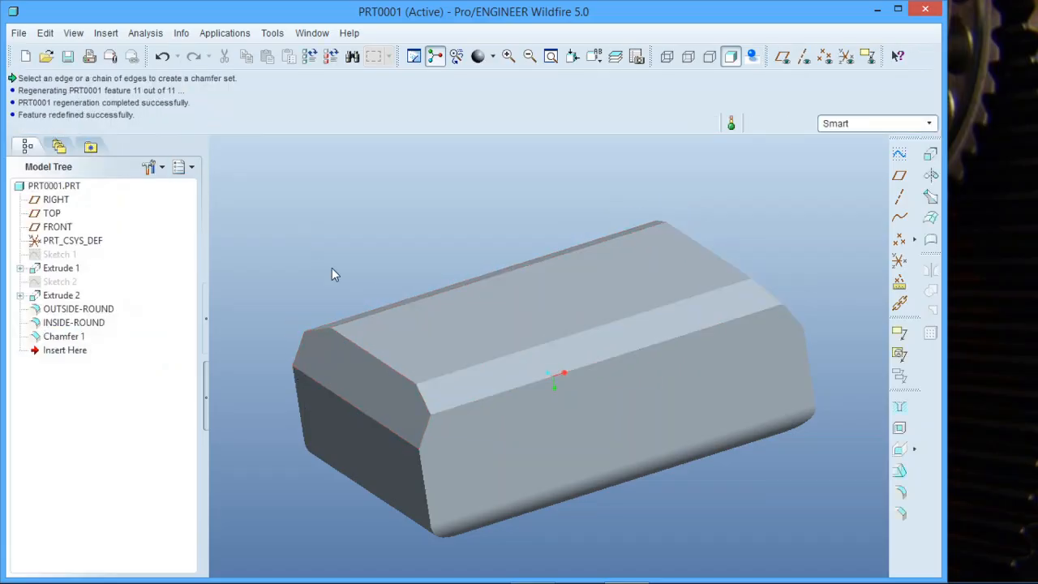
pyautogui.moveTo(332, 274); pyautogui.dragTo(406, 279, button='middle')
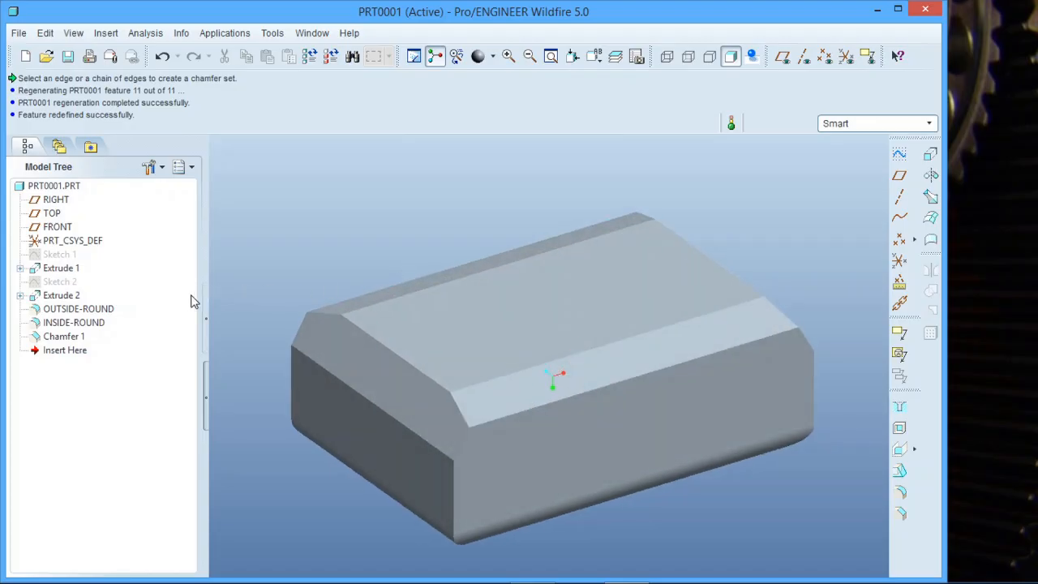
# - Reopen the definition of Chamfer 1 and switch the short-edge set to the 45 x D scheme
pyautogui.click(65, 337)
pyautogui.rightClick(66, 339)
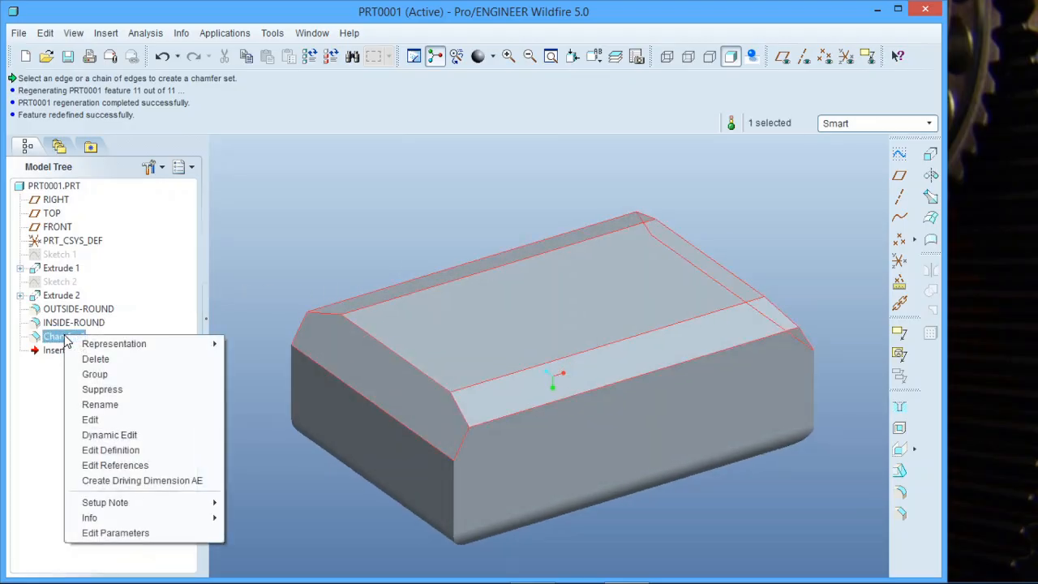
pyautogui.click(137, 451)
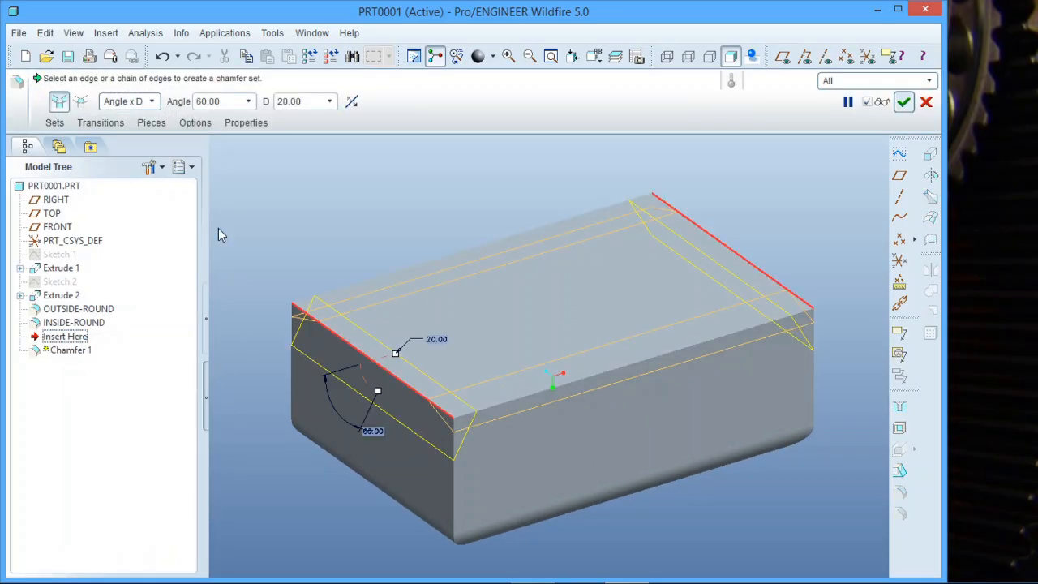
pyautogui.click(152, 103)
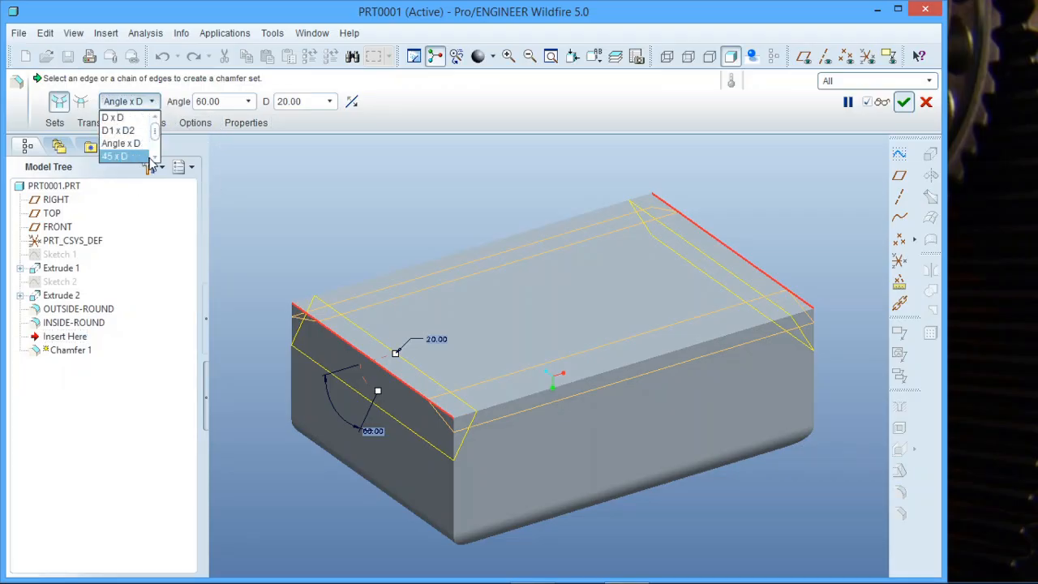
pyautogui.click(155, 157)
pyautogui.click(154, 158)
pyautogui.click(138, 132)
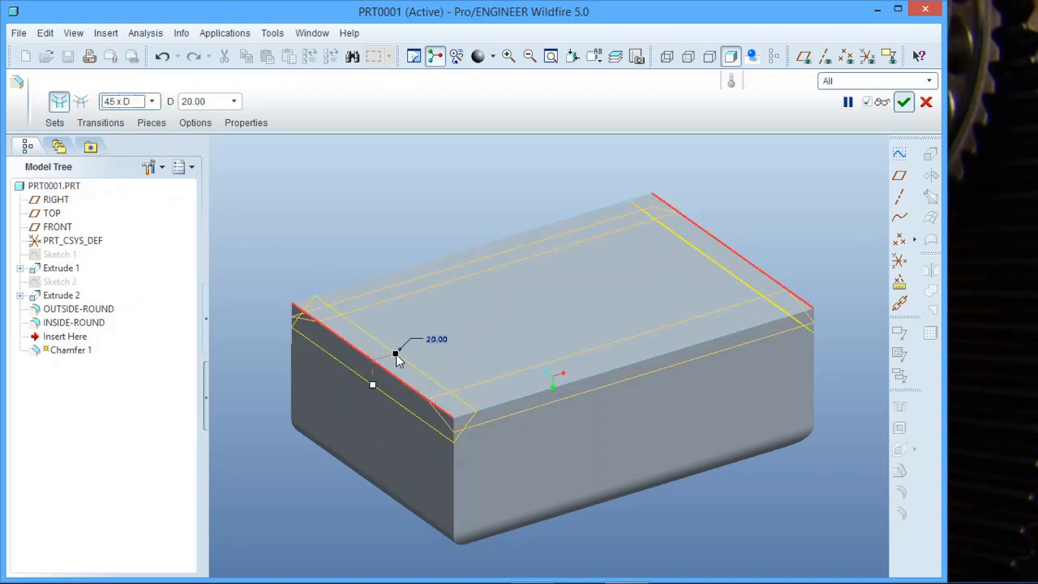
# - Set the 45 x D distance of the short-edge chamfer to 50 and complete the feature
pyautogui.moveTo(398, 360); pyautogui.dragTo(384, 392, button='middle')
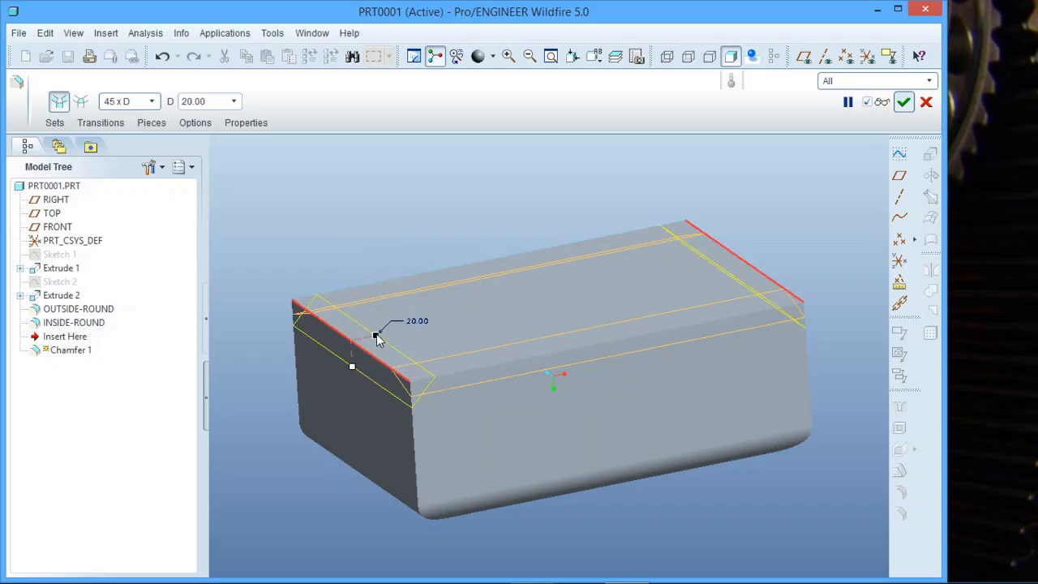
pyautogui.moveTo(377, 339); pyautogui.dragTo(420, 330)
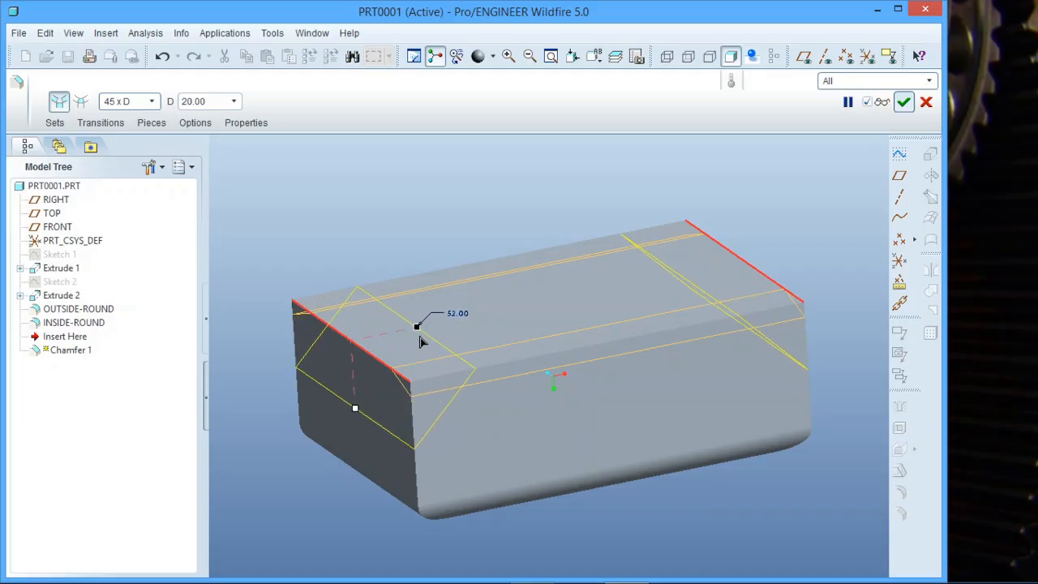
pyautogui.doubleClick(457, 313)
pyautogui.write('5')
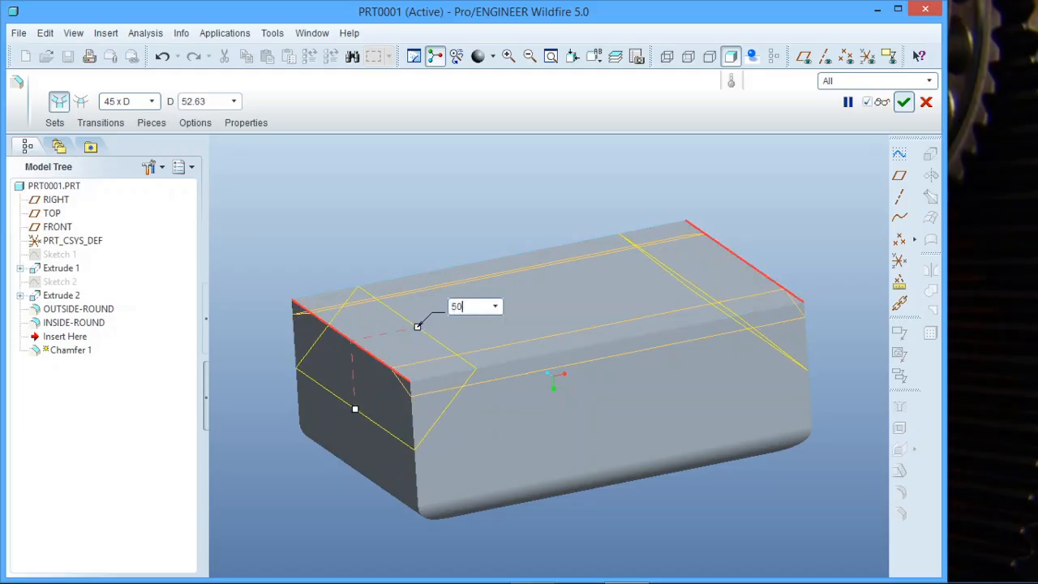
pyautogui.write('0')
pyautogui.press('Return')
pyautogui.middleClick(383, 198)
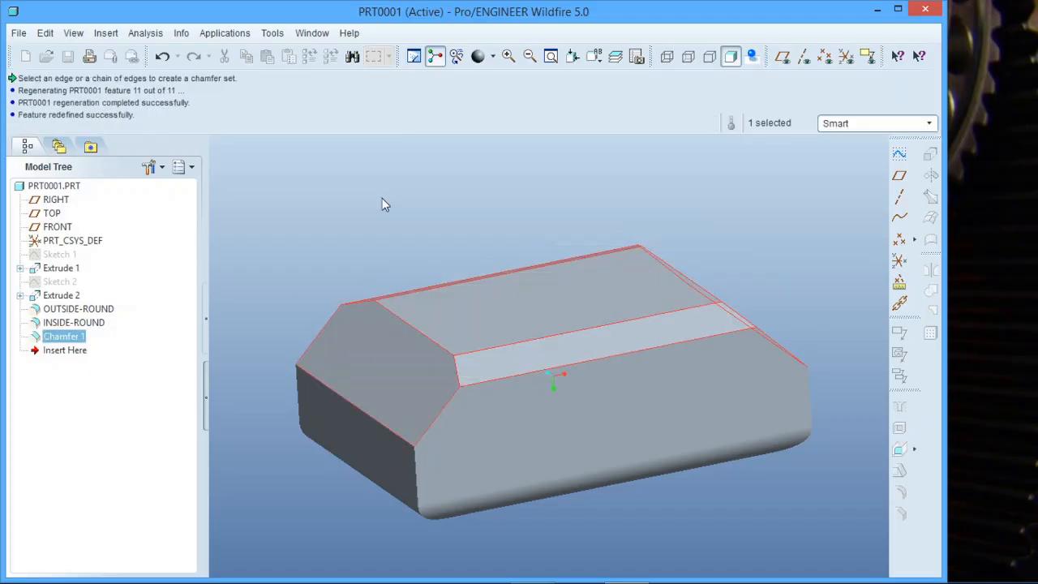
pyautogui.click(382, 198)
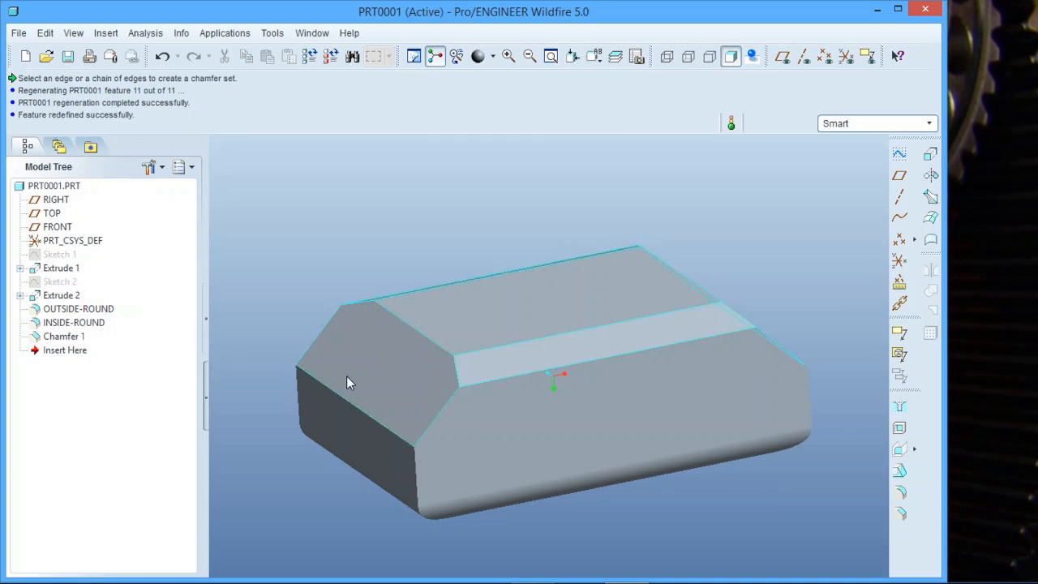
# - Open the definition of OUTSIDE-ROUND to see the model at that point in the feature order, and close it without changes
pyautogui.moveTo(347, 376)
pyautogui.mouseDown(button='middle')
pyautogui.moveTo(340, 359)
pyautogui.moveTo(354, 355)
pyautogui.mouseUp(button='middle')
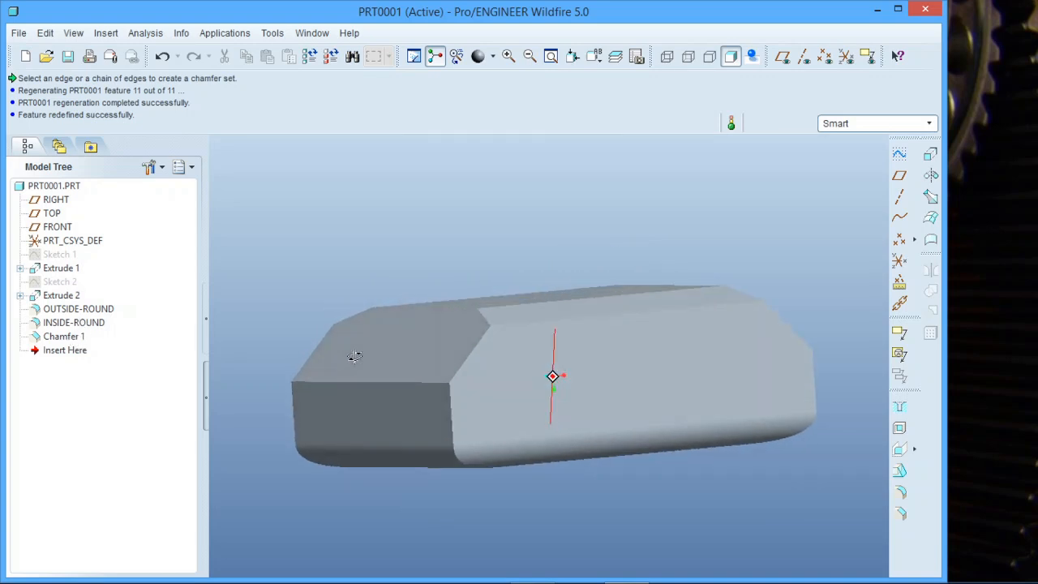
pyautogui.click(79, 309)
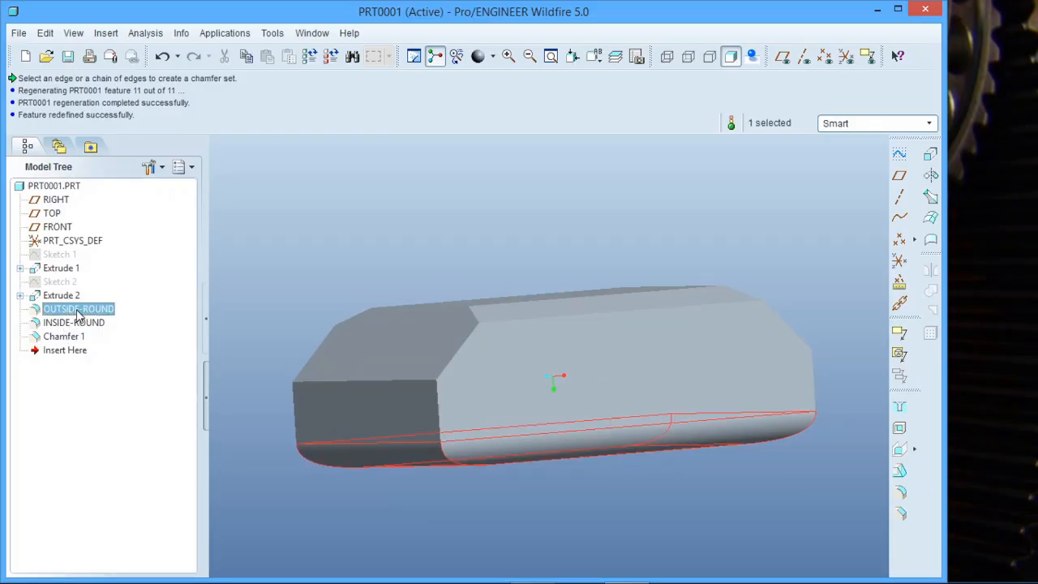
pyautogui.rightClick(78, 314)
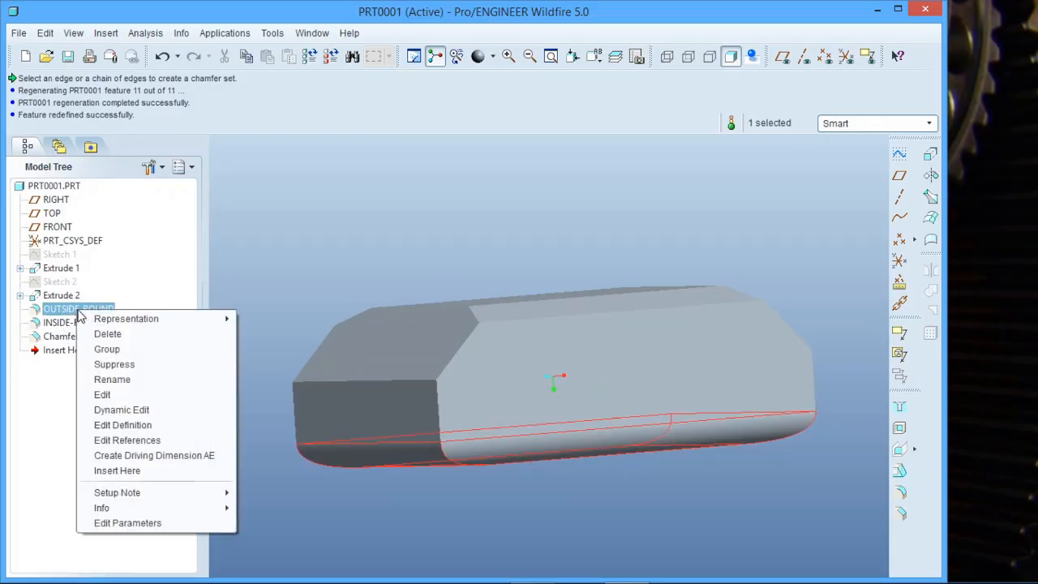
pyautogui.click(142, 425)
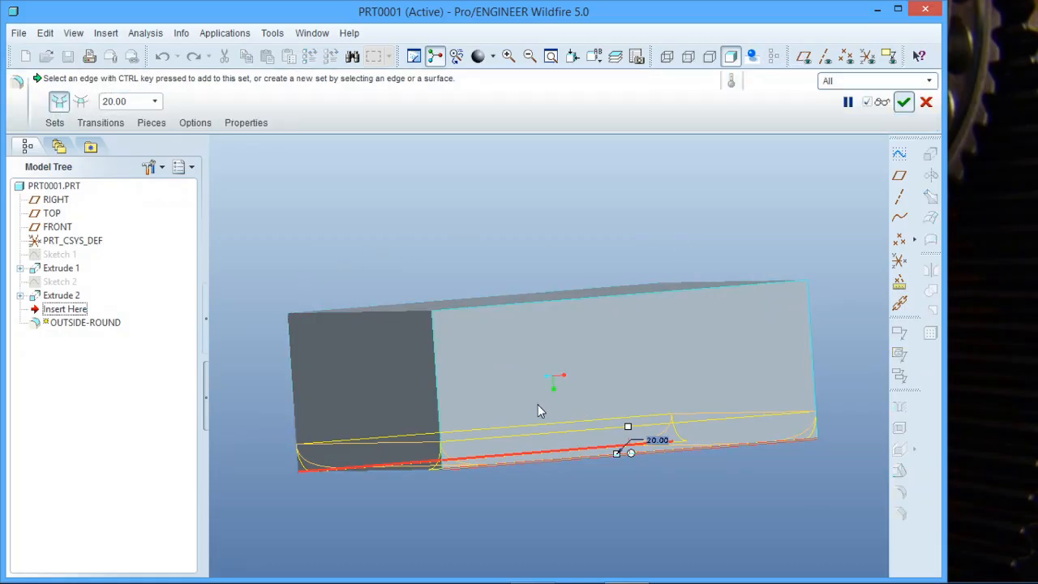
pyautogui.moveTo(537, 405)
pyautogui.mouseDown(button='middle')
pyautogui.moveTo(543, 357)
pyautogui.moveTo(503, 395)
pyautogui.moveTo(531, 385)
pyautogui.moveTo(505, 369)
pyautogui.moveTo(531, 386)
pyautogui.moveTo(528, 378)
pyautogui.moveTo(535, 402)
pyautogui.mouseUp(button='middle')
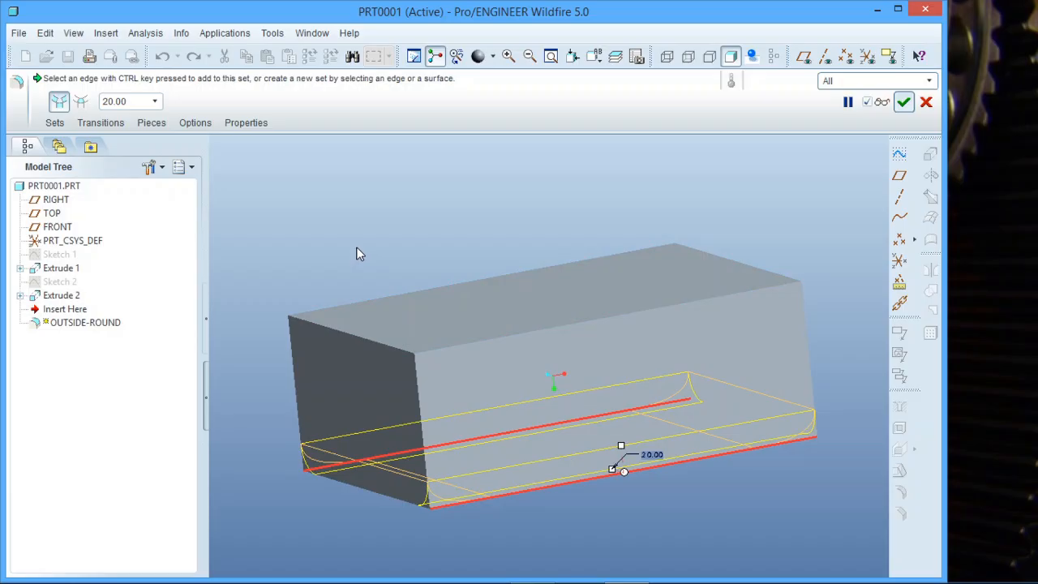
pyautogui.click(903, 101)
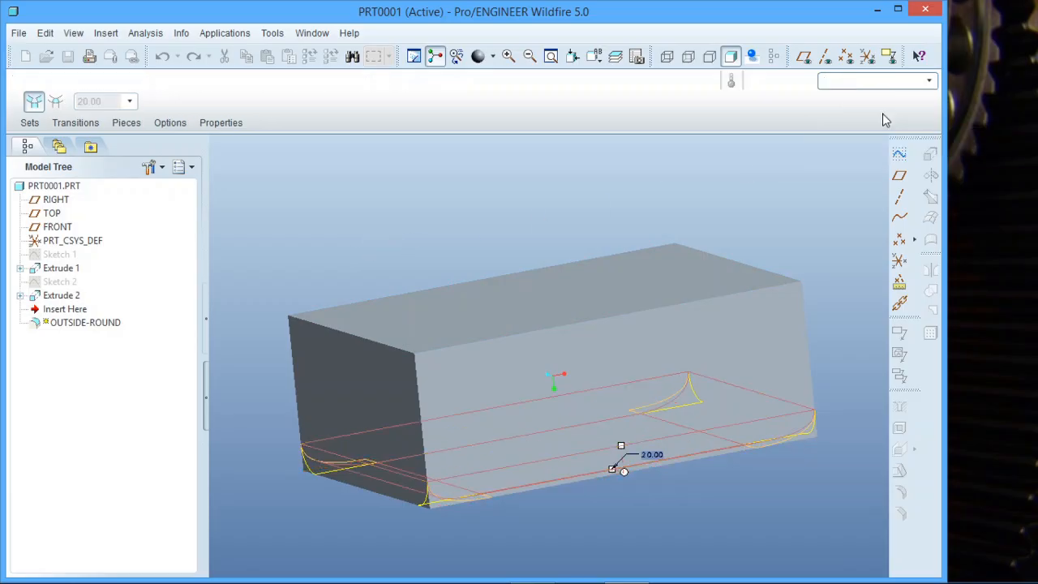
pyautogui.click(391, 209)
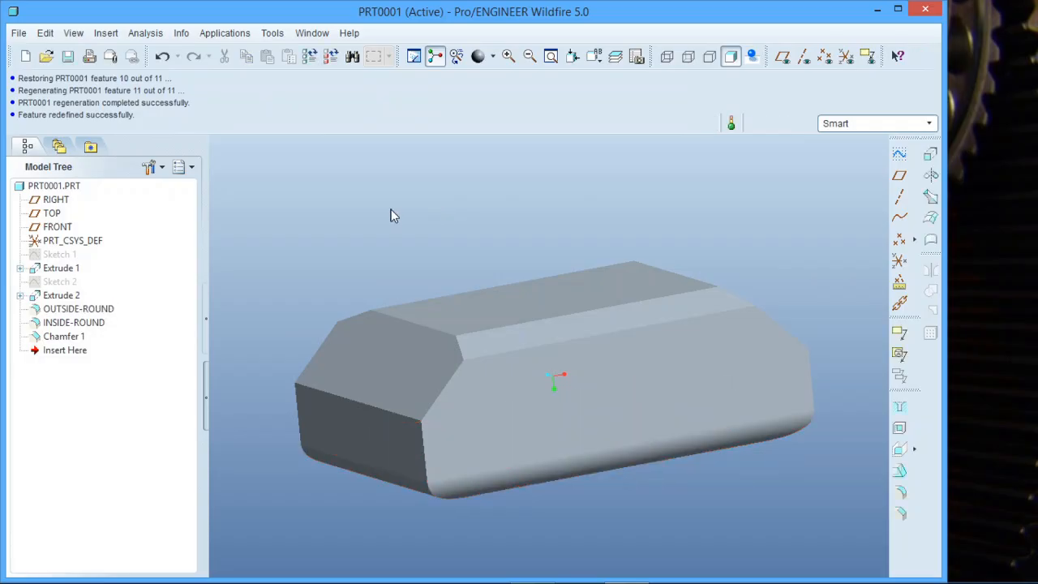
# - Reorder Chamfer 1 so that it sits directly before Extrude 2 in the feature order
pyautogui.click(65, 336)
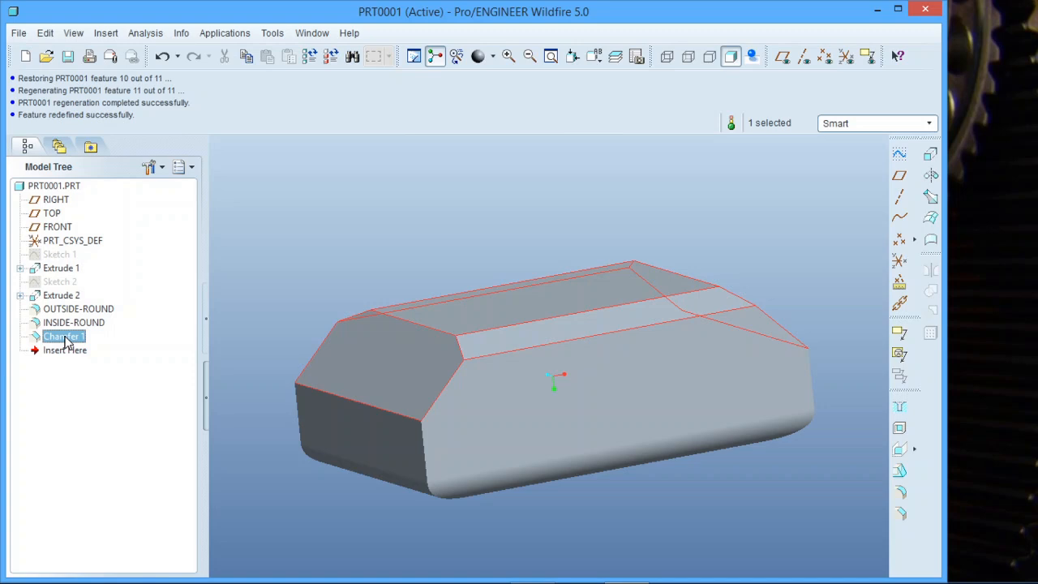
pyautogui.moveTo(67, 337); pyautogui.dragTo(65, 315)
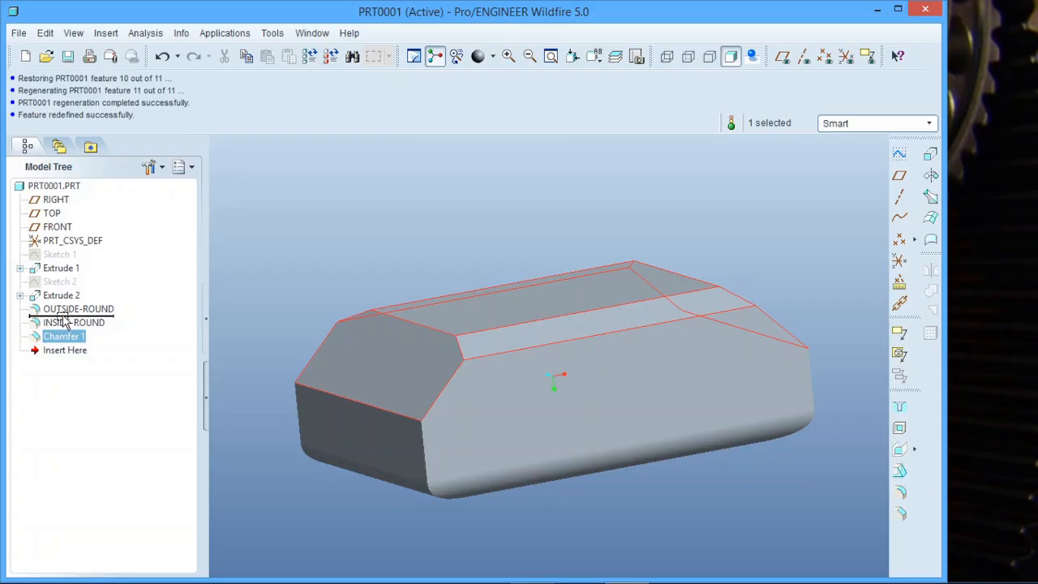
pyautogui.moveTo(63, 315)
pyautogui.mouseDown()
pyautogui.moveTo(68, 297)
pyautogui.moveTo(66, 325)
pyautogui.moveTo(64, 309)
pyautogui.moveTo(104, 316)
pyautogui.moveTo(88, 288)
pyautogui.mouseUp()
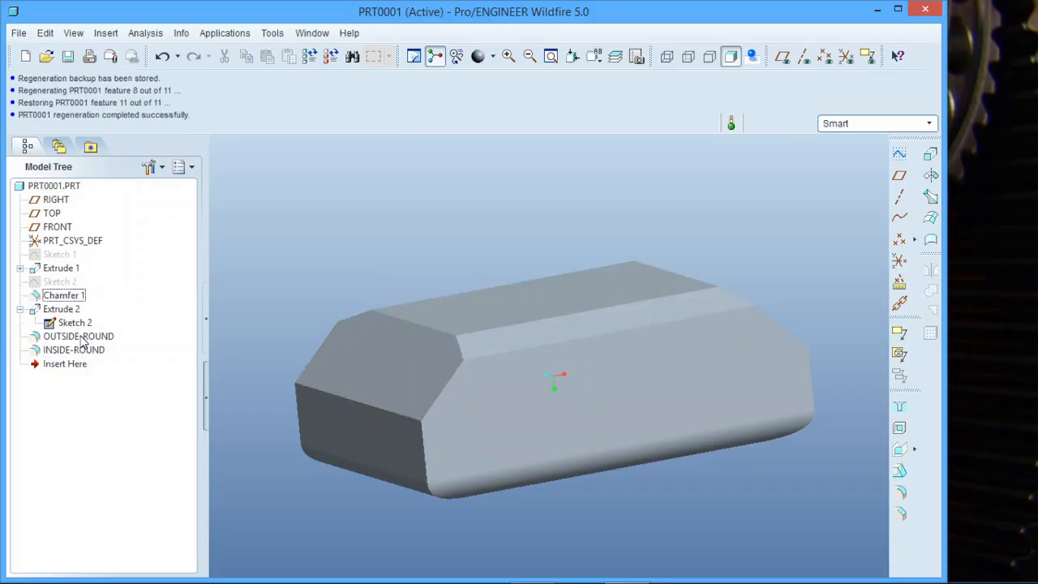
# - Reopen the OUTSIDE-ROUND definition to check which features precede it in the new order, and accept it unchanged
pyautogui.click(79, 336)
pyautogui.rightClick(82, 340)
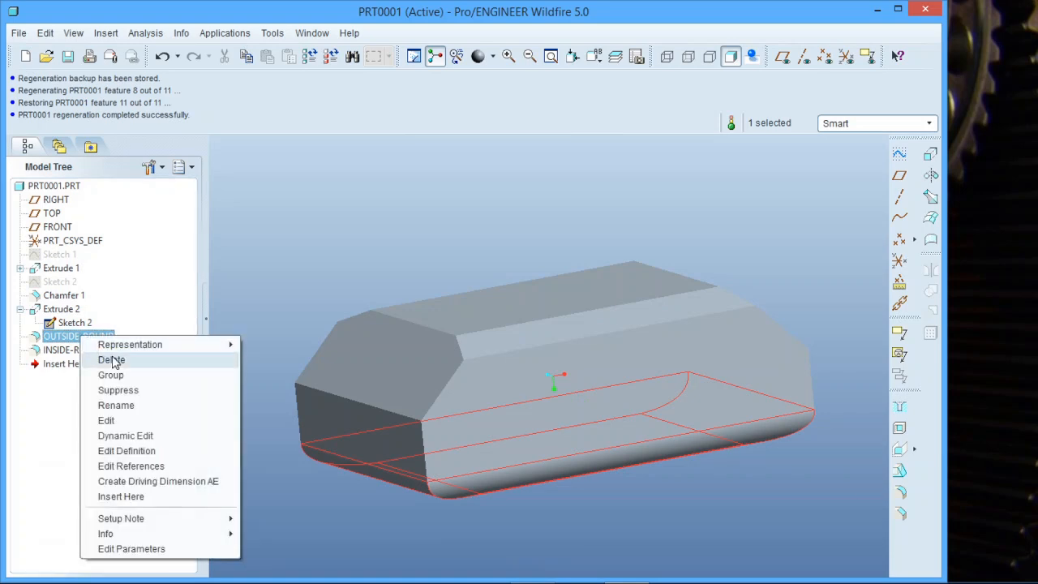
pyautogui.click(137, 452)
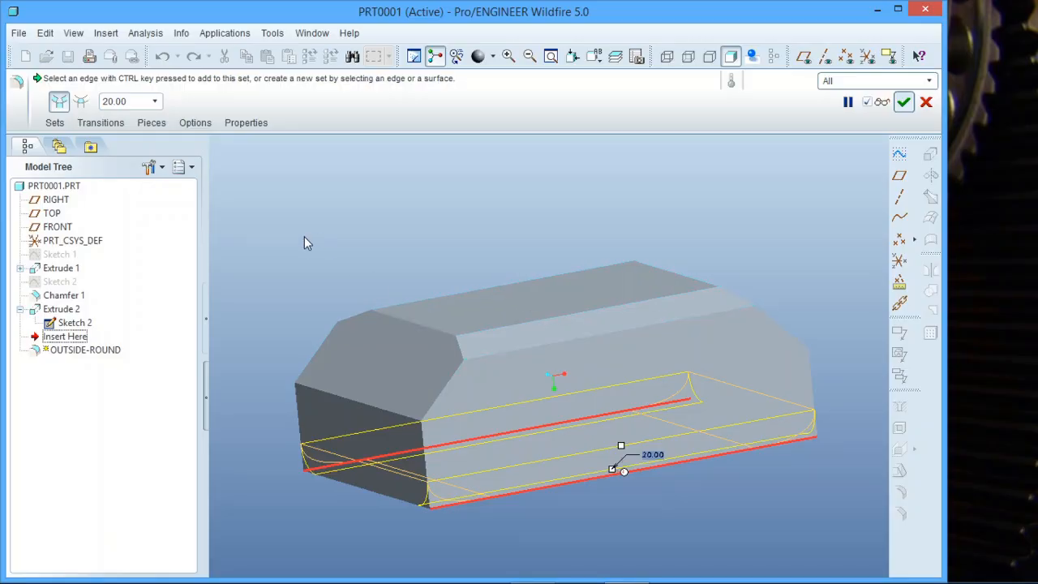
pyautogui.click(903, 102)
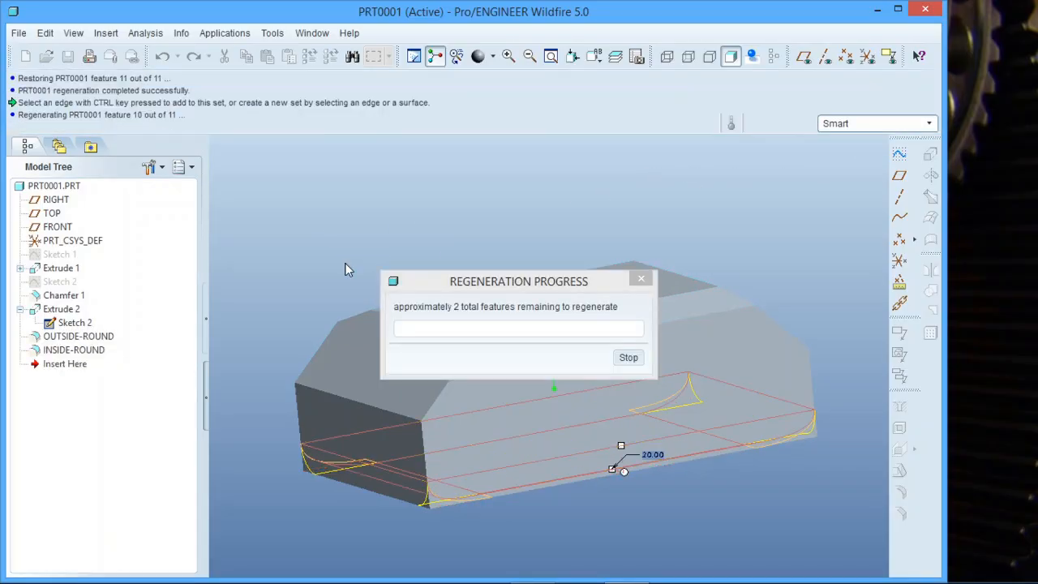
pyautogui.click(327, 268)
# - Open the definition of the reordered Chamfer 1 to view the model at that stage, and accept it unchanged
pyautogui.click(75, 297)
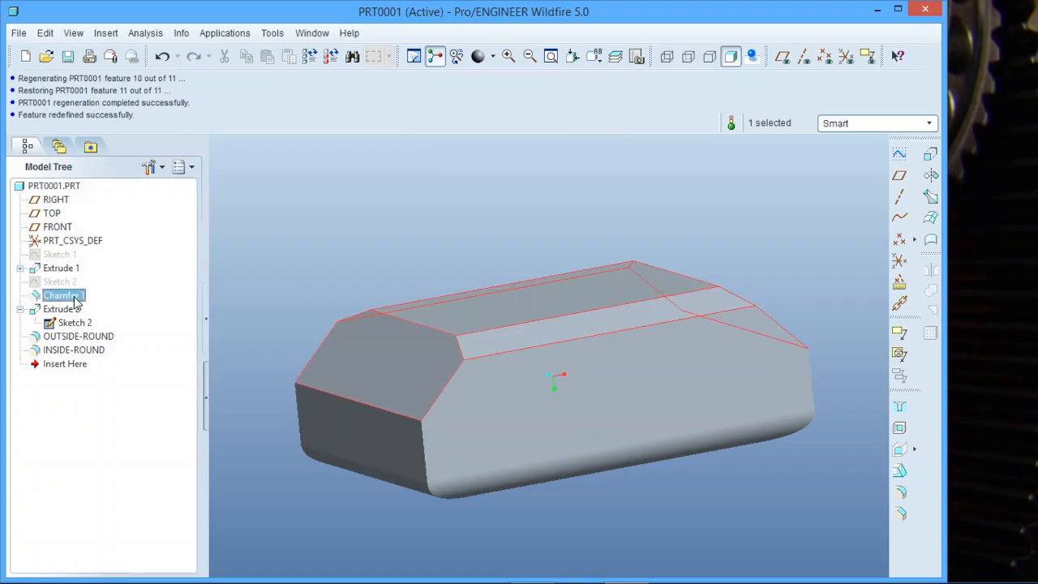
pyautogui.rightClick(72, 301)
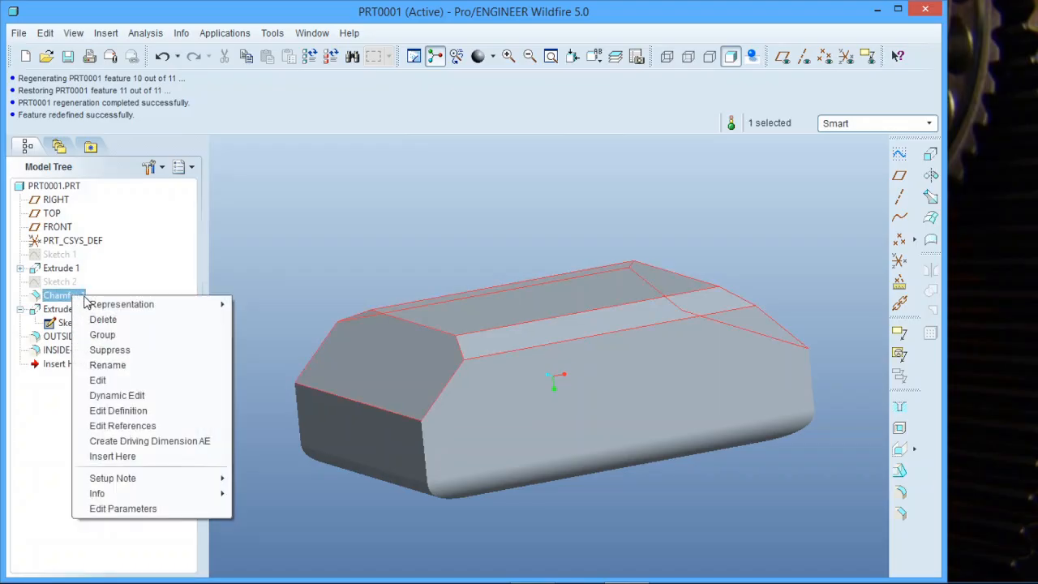
pyautogui.click(119, 411)
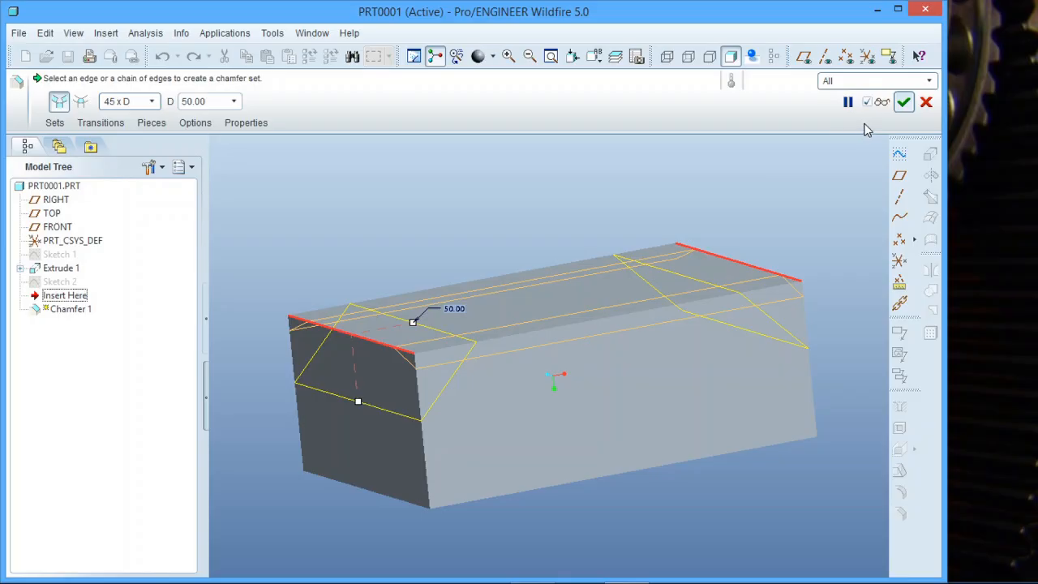
pyautogui.click(903, 101)
pyautogui.click(462, 256)
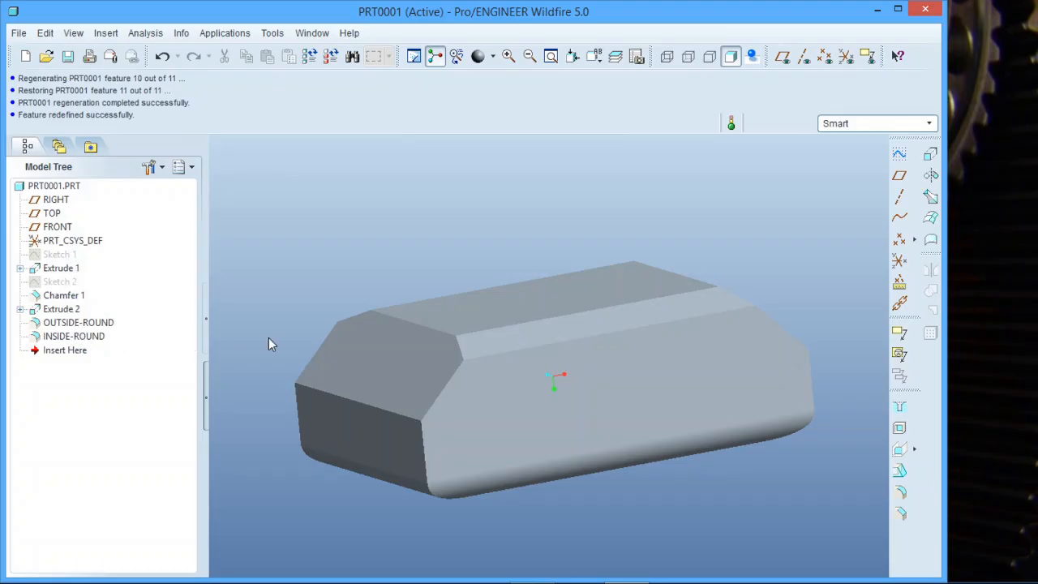
# - Move Chamfer 1 back to the end of the feature order, after INSIDE-ROUND
pyautogui.moveTo(391, 375); pyautogui.dragTo(489, 421, button='middle')
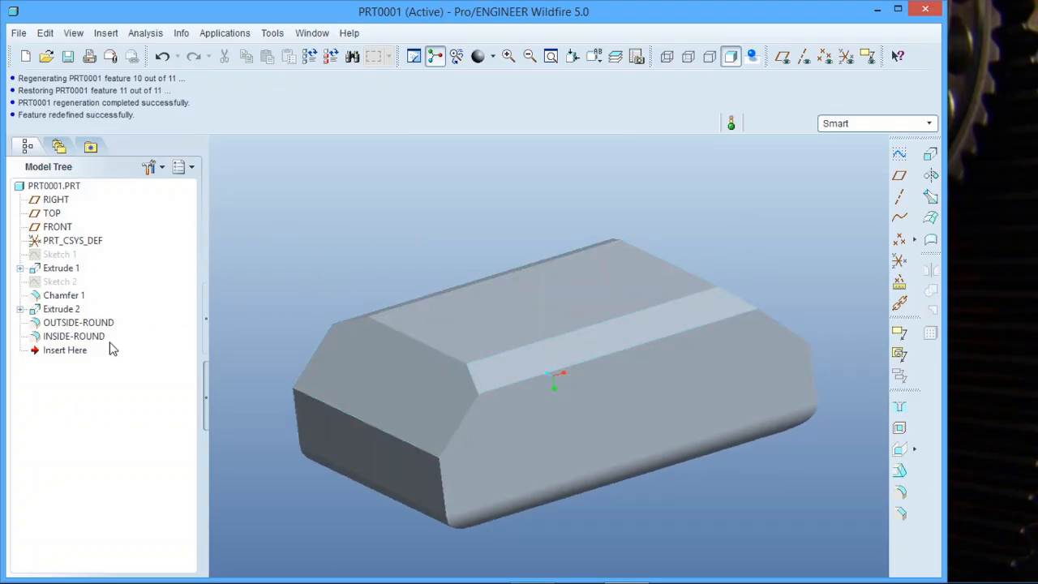
pyautogui.click(67, 299)
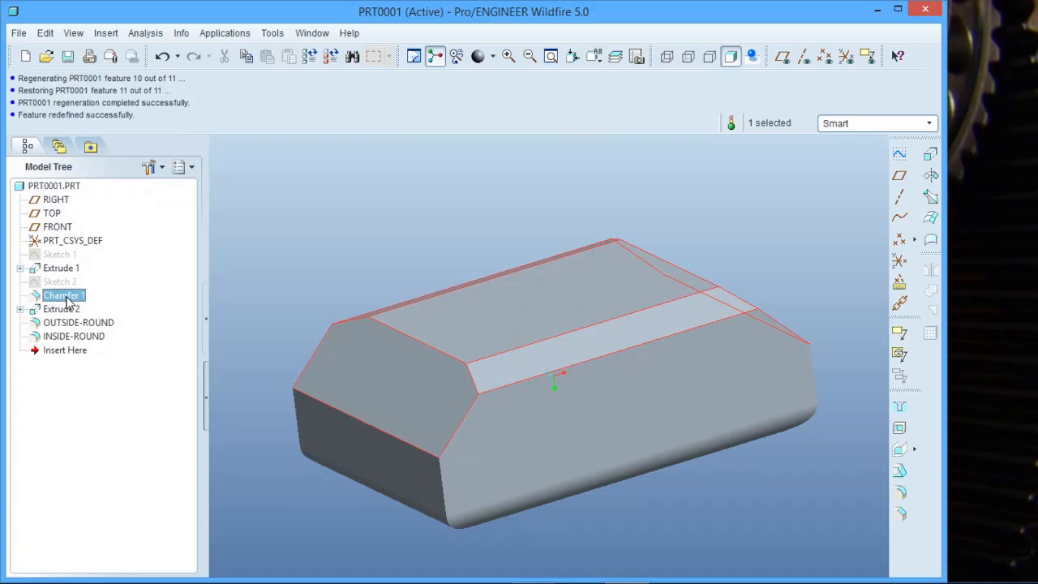
pyautogui.moveTo(68, 300); pyautogui.dragTo(63, 348)
pyautogui.moveTo(63, 348); pyautogui.dragTo(65, 350)
pyautogui.moveTo(69, 299); pyautogui.dragTo(66, 344)
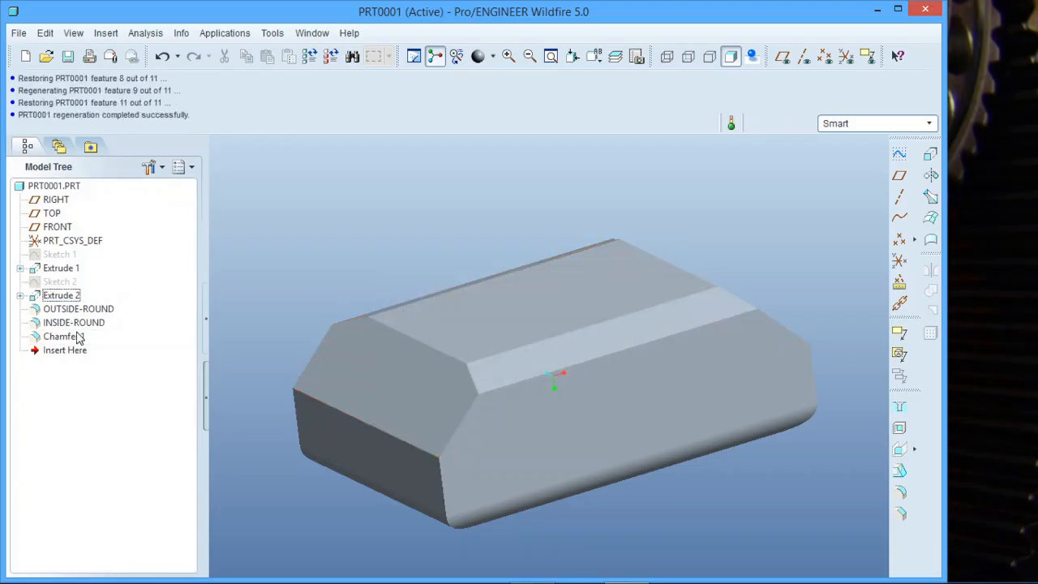
pyautogui.click(79, 337)
pyautogui.click(323, 244)
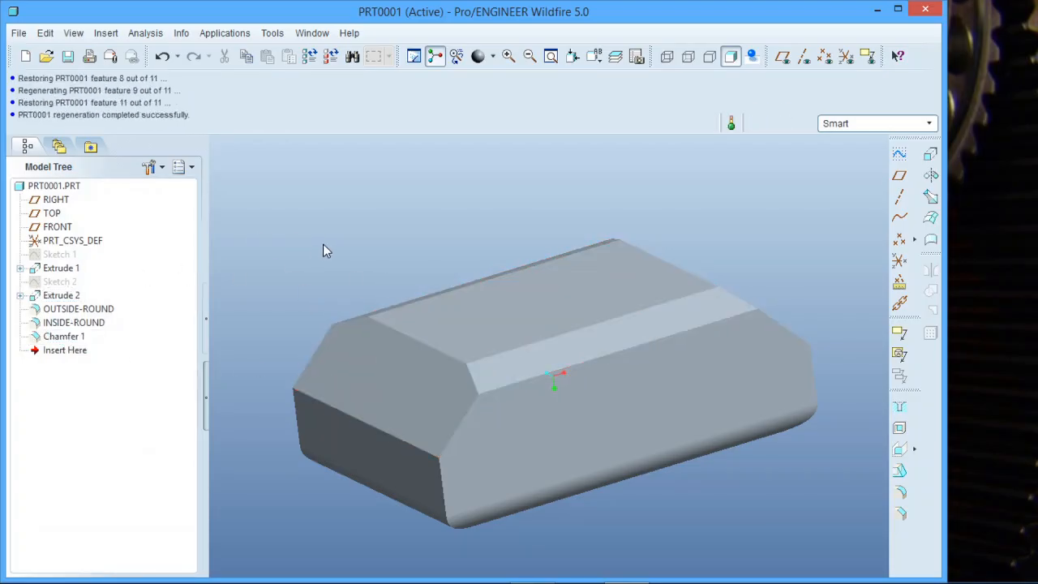
# - Examine the part from both sides, looking at the pocket, the rounded edges and the chamfered face
pyautogui.moveTo(476, 346); pyautogui.dragTo(453, 347, button='middle')
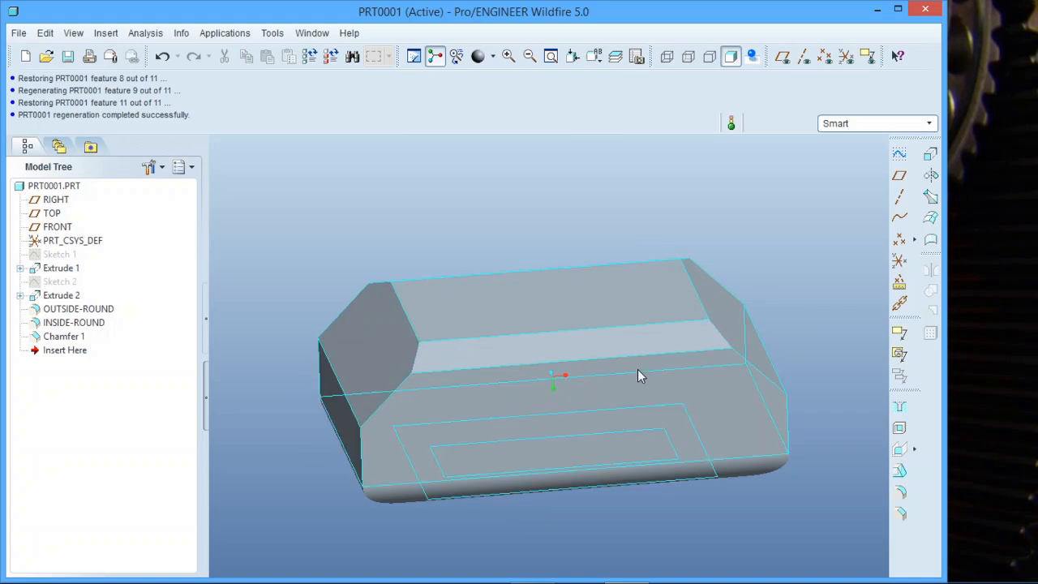
pyautogui.moveTo(699, 465)
pyautogui.mouseDown(button='middle')
pyautogui.moveTo(637, 401)
pyautogui.moveTo(640, 325)
pyautogui.moveTo(656, 283)
pyautogui.moveTo(646, 290)
pyautogui.moveTo(690, 282)
pyautogui.moveTo(648, 269)
pyautogui.moveTo(618, 197)
pyautogui.moveTo(656, 176)
pyautogui.moveTo(621, 301)
pyautogui.moveTo(670, 277)
pyautogui.moveTo(674, 295)
pyautogui.mouseUp(button='middle')
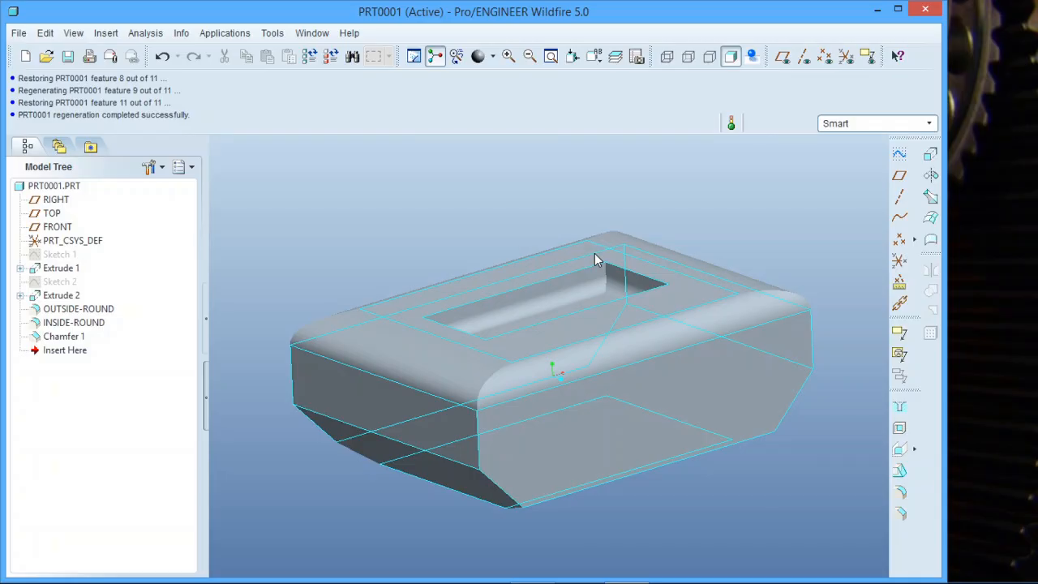
pyautogui.scroll(2, 497, 366)
pyautogui.scroll(-1, 522, 342)
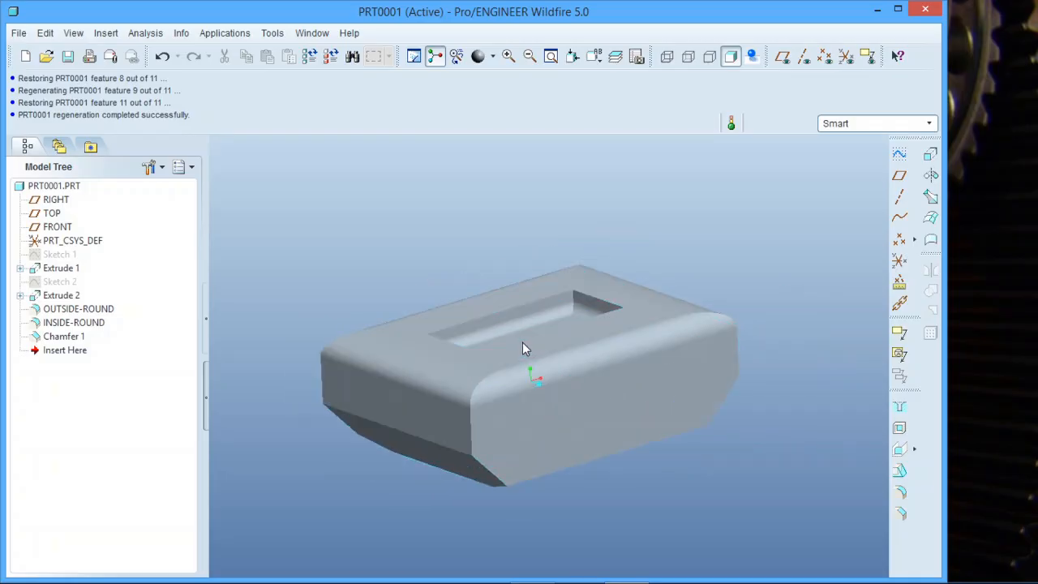
pyautogui.scroll(1, 475, 347)
pyautogui.scroll(-2, 515, 341)
pyautogui.moveTo(515, 341); pyautogui.dragTo(554, 346, button='middle')
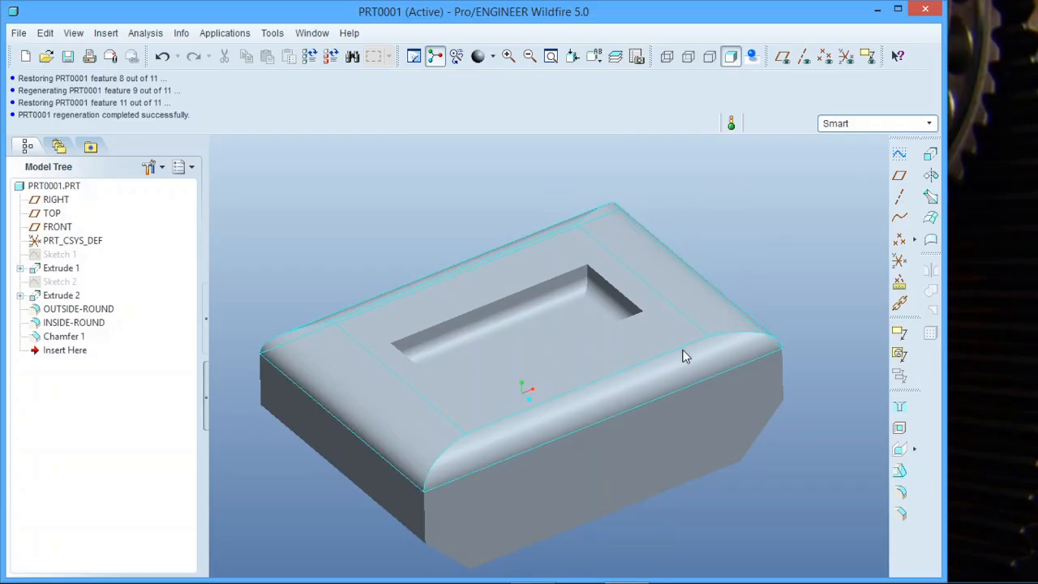
pyautogui.moveTo(685, 357); pyautogui.dragTo(628, 214, button='middle')
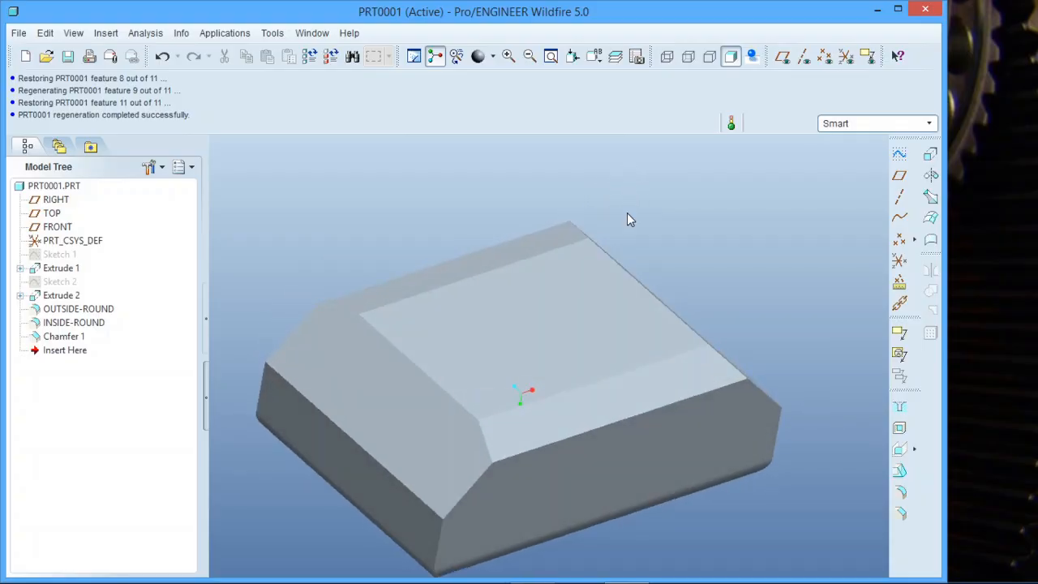
# - Shell the part with a thickness of 2, removing the large flat face bordered by the chamfers
pyautogui.click(898, 427)
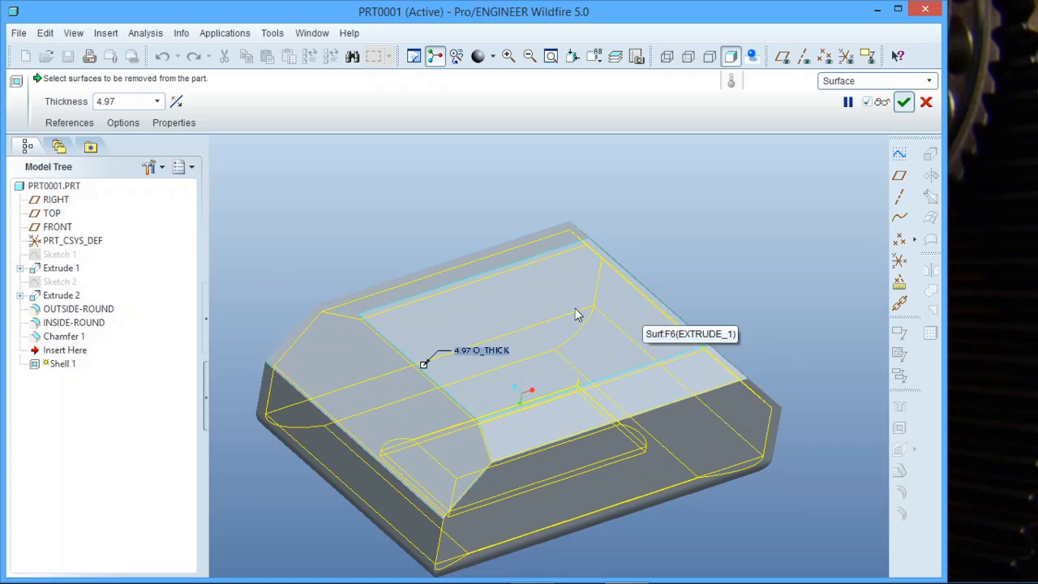
pyautogui.click(578, 315)
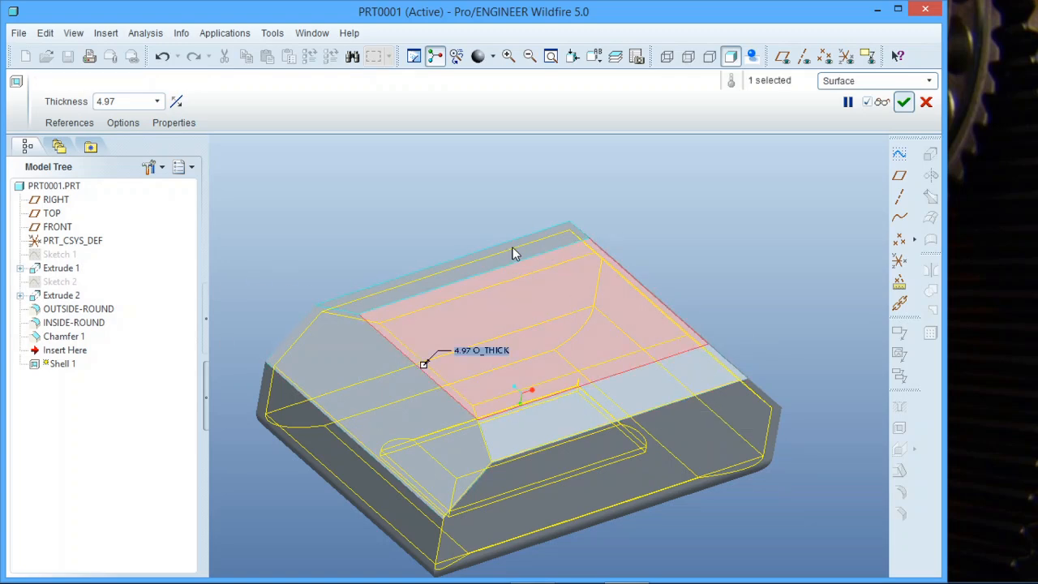
pyautogui.doubleClick(128, 102)
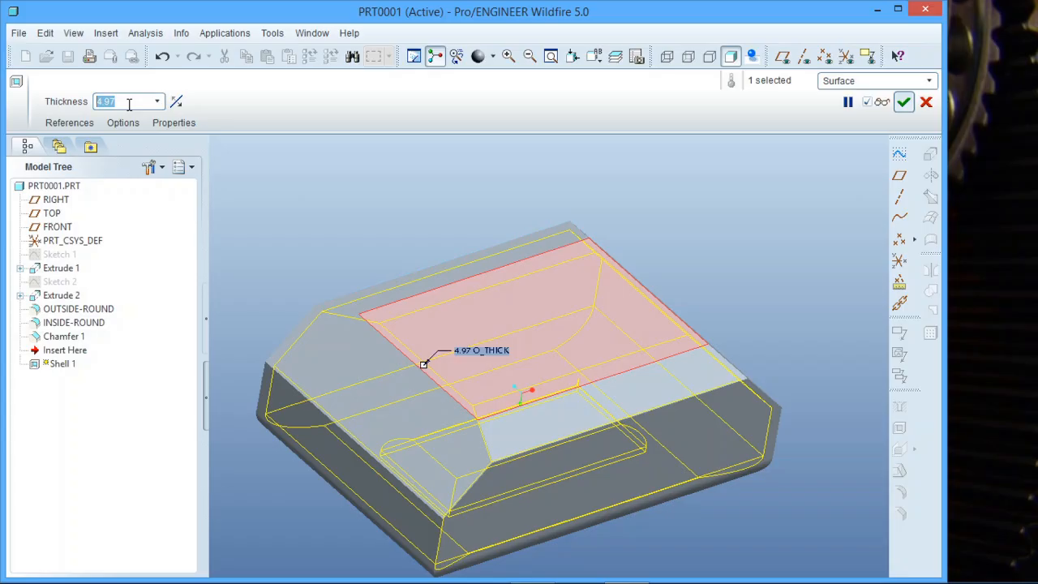
pyautogui.write('2')
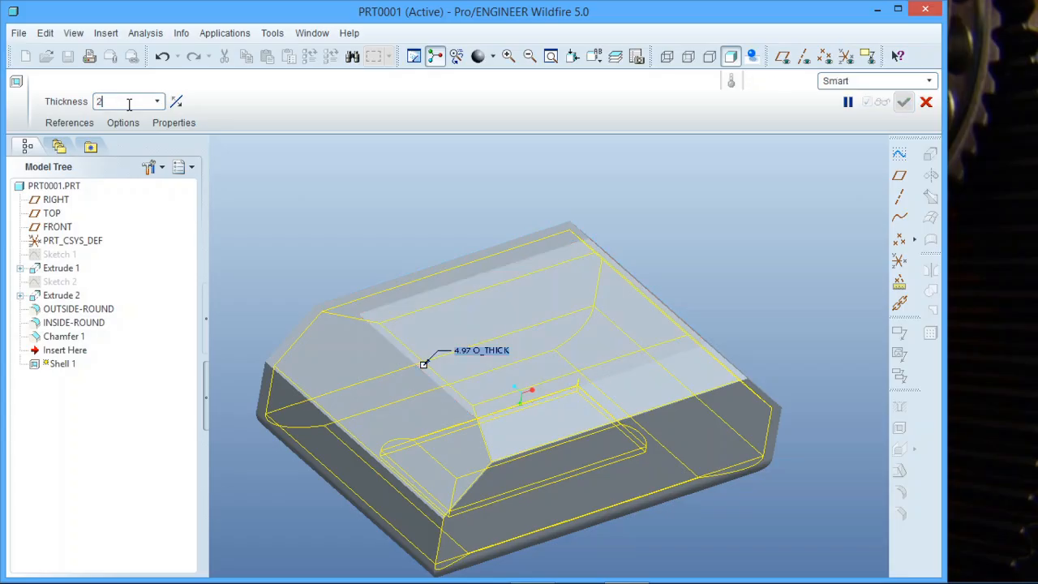
pyautogui.press('Return')
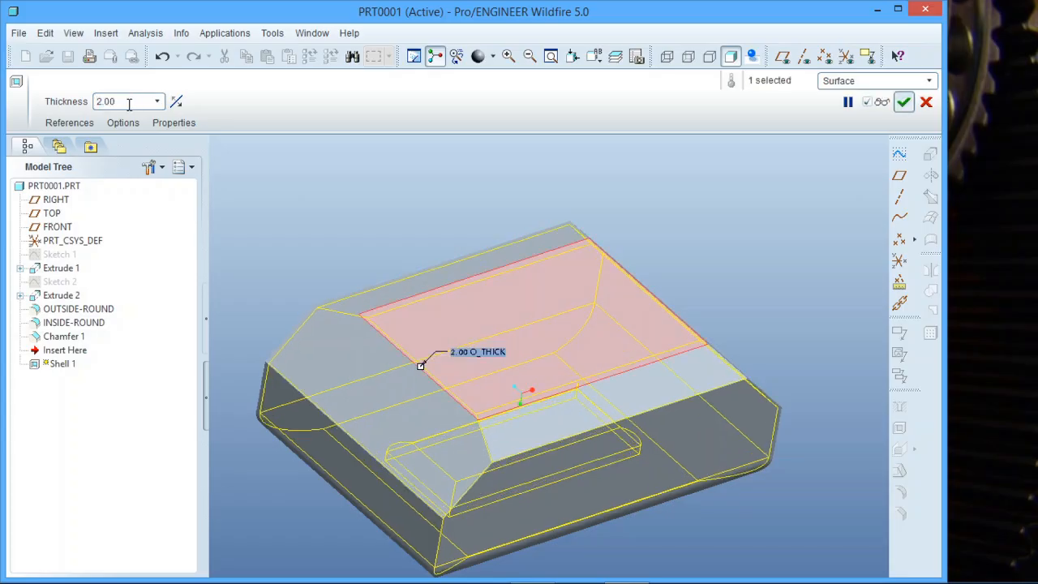
pyautogui.middleClick(361, 192)
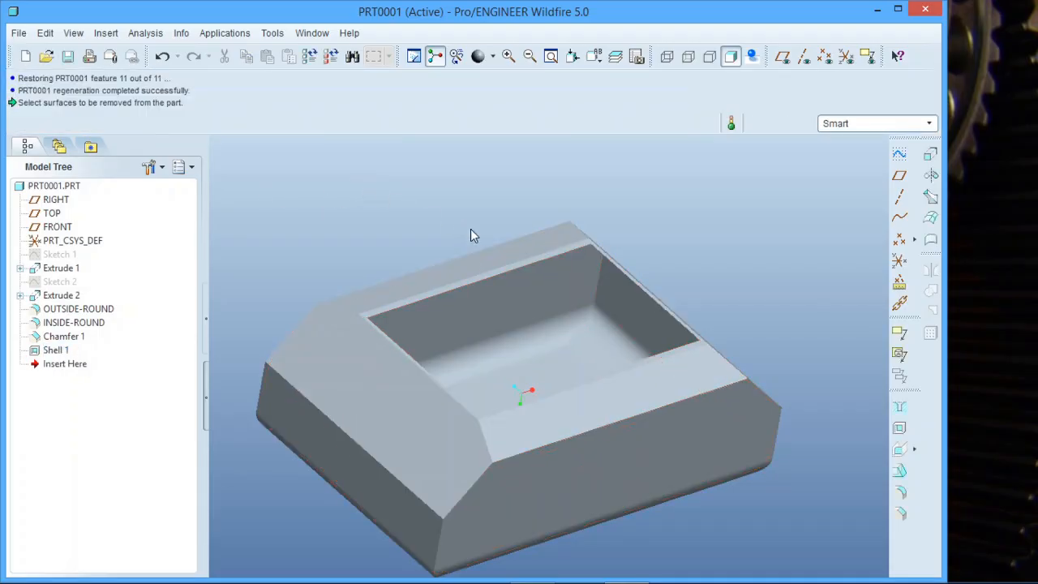
pyautogui.moveTo(472, 235); pyautogui.dragTo(445, 258, button='middle')
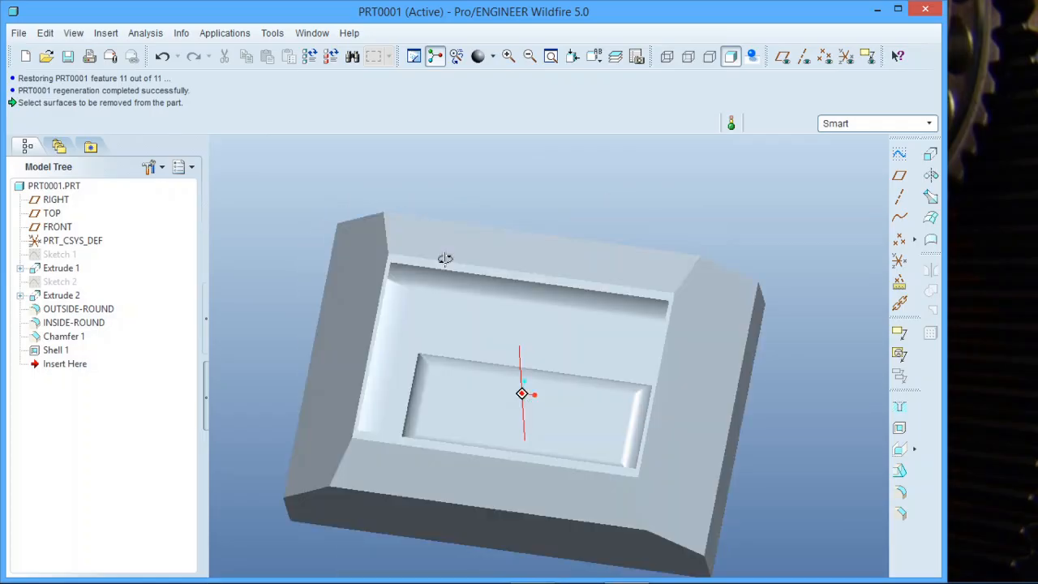
# - Redefine Shell 1 so that the long side face is removed instead of the large flat face, and inspect the hollow part
pyautogui.hotkey('ctrl', 'd')
pyautogui.click(55, 350)
pyautogui.rightClick(55, 349)
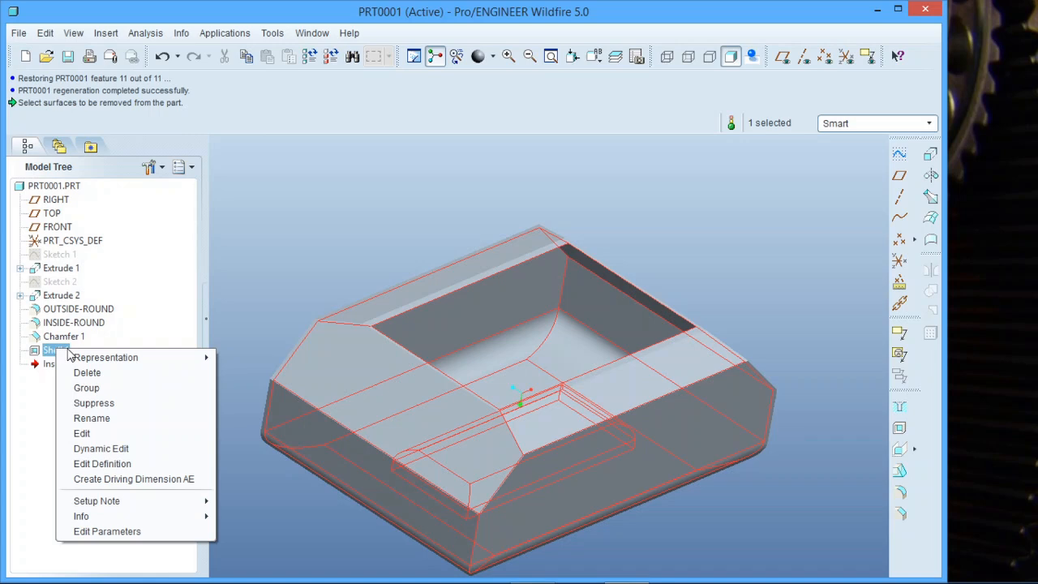
pyautogui.click(102, 464)
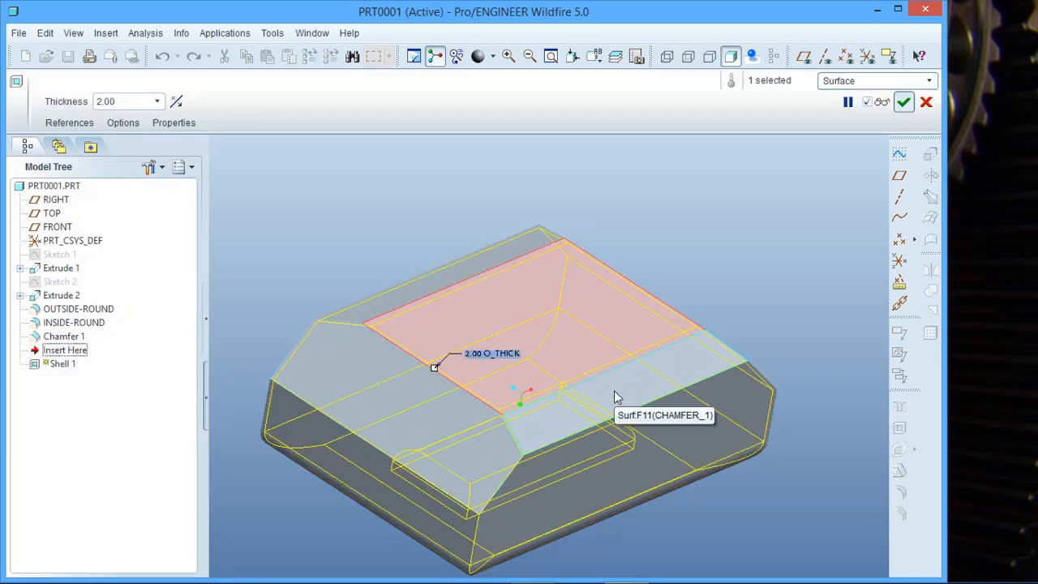
pyautogui.click(634, 454)
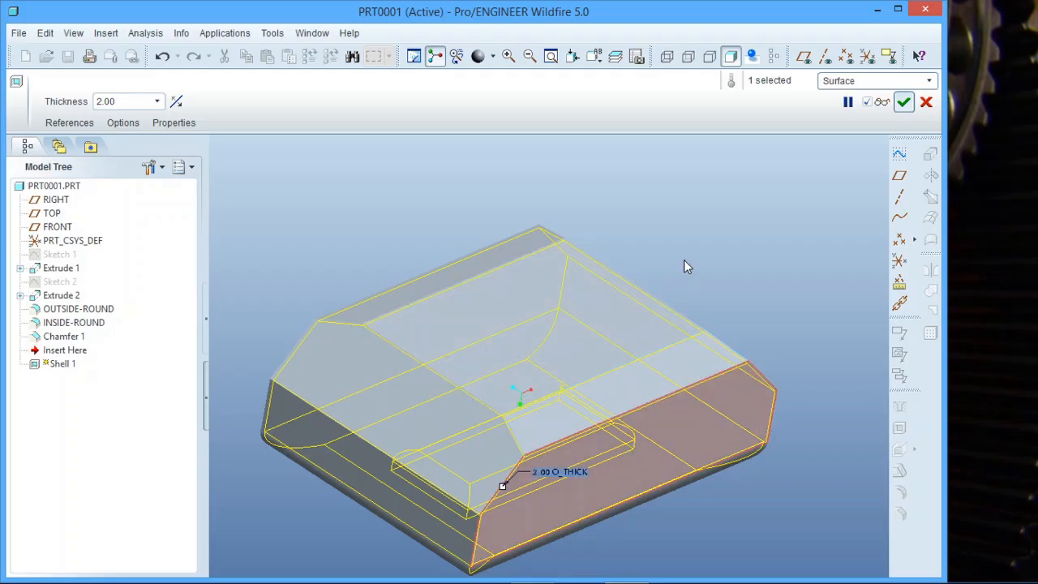
pyautogui.click(903, 102)
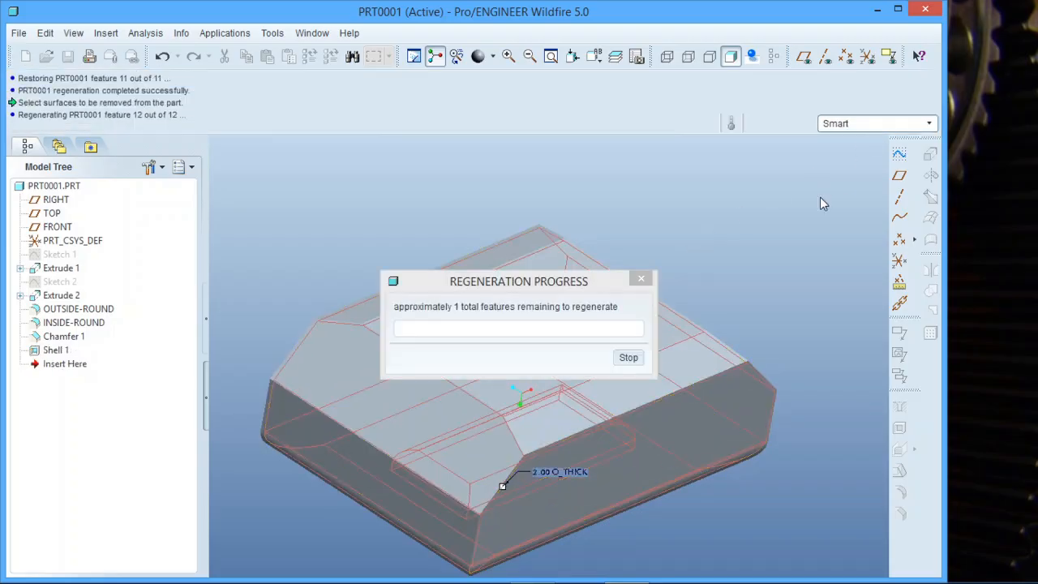
pyautogui.click(783, 253)
pyautogui.moveTo(660, 387); pyautogui.dragTo(600, 419, button='middle')
pyautogui.scroll(-3, 604, 360)
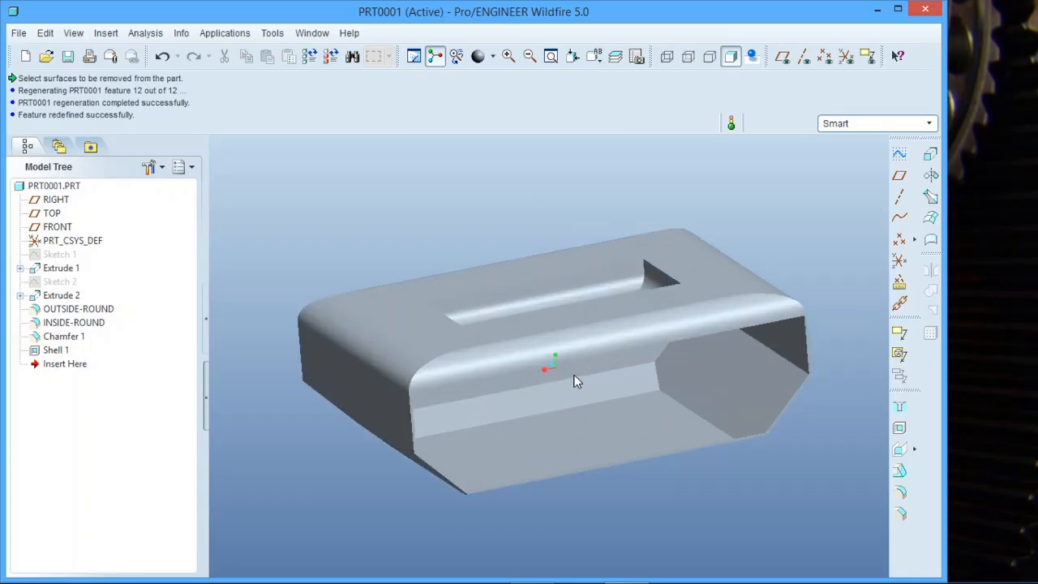
pyautogui.moveTo(574, 381)
pyautogui.mouseDown(button='middle')
pyautogui.moveTo(602, 398)
pyautogui.moveTo(575, 399)
pyautogui.moveTo(576, 374)
pyautogui.moveTo(560, 367)
pyautogui.moveTo(561, 325)
pyautogui.moveTo(581, 389)
pyautogui.mouseUp(button='middle')
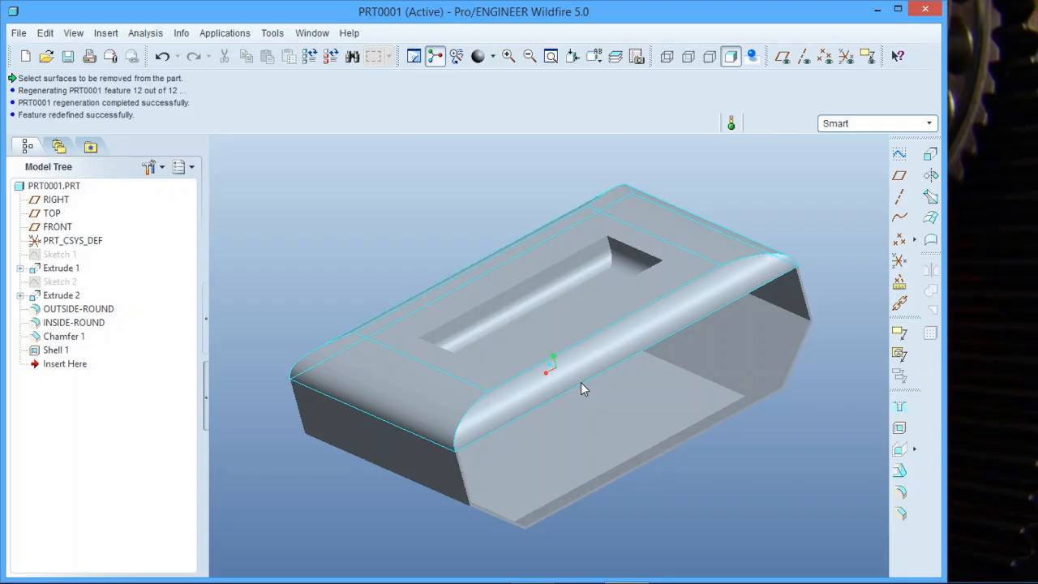
pyautogui.scroll(-2, 426, 469)
pyautogui.scroll(3, 397, 478)
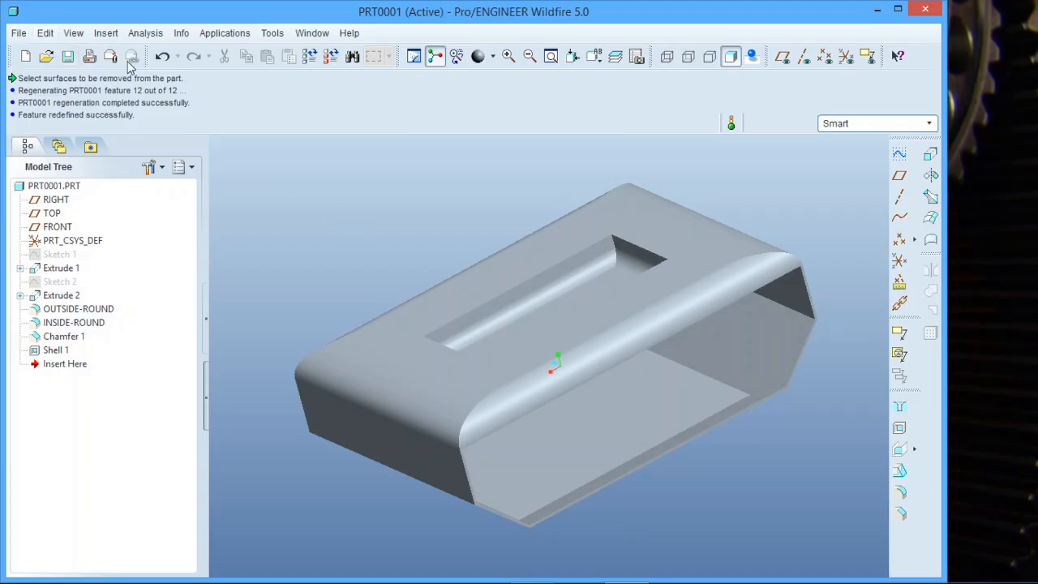
# - Scale the whole model by a factor of 1.5 and regenerate it
pyautogui.click(47, 35)
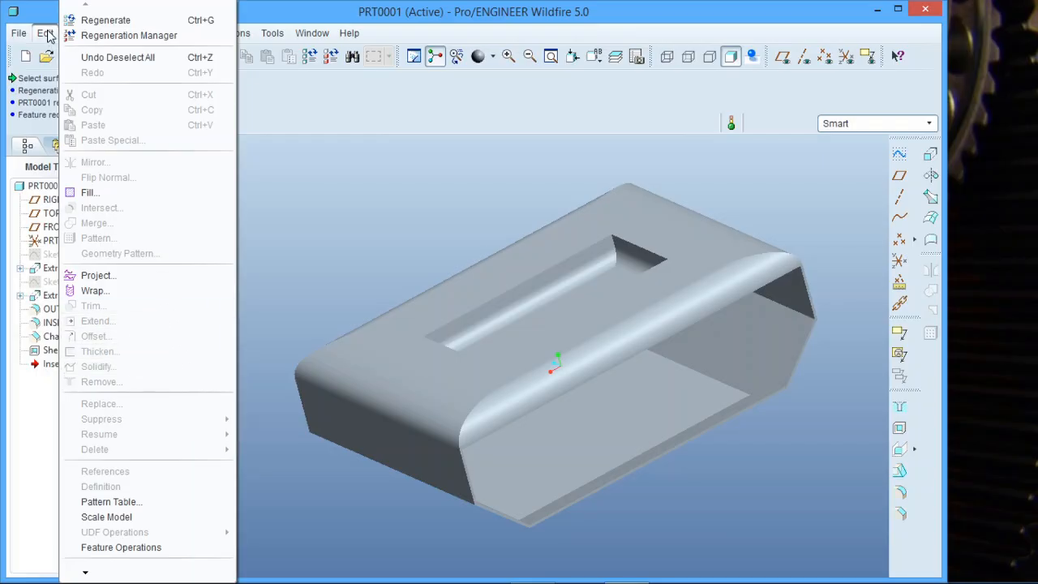
pyautogui.click(167, 520)
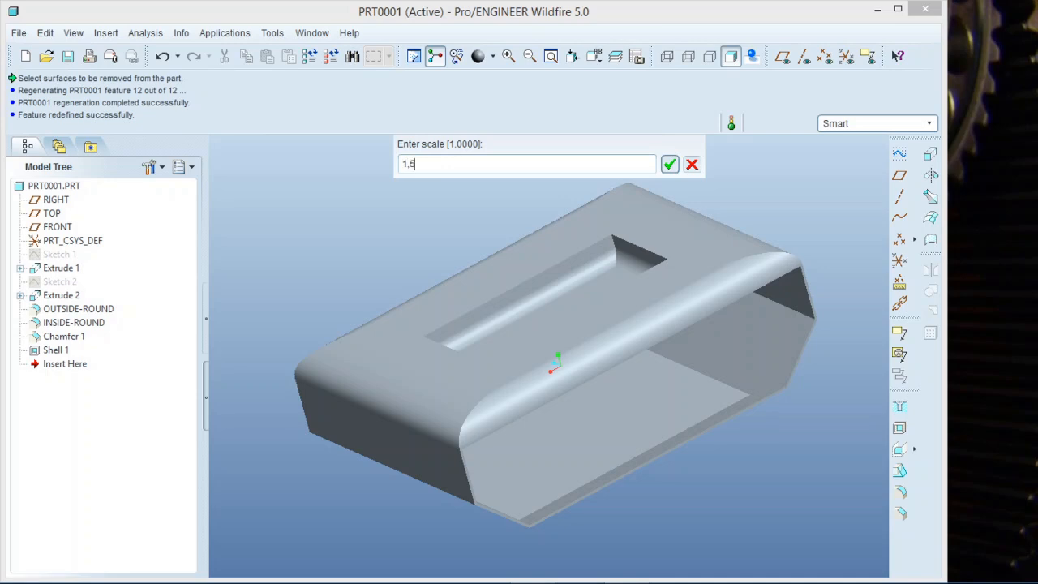
pyautogui.press('Return')
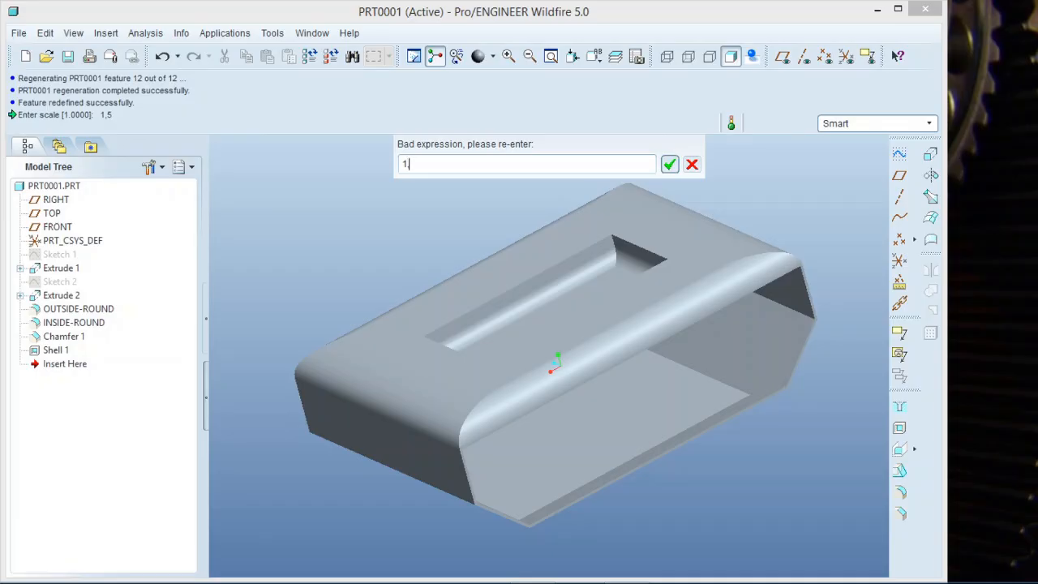
pyautogui.write('1,5')
pyautogui.press('Return')
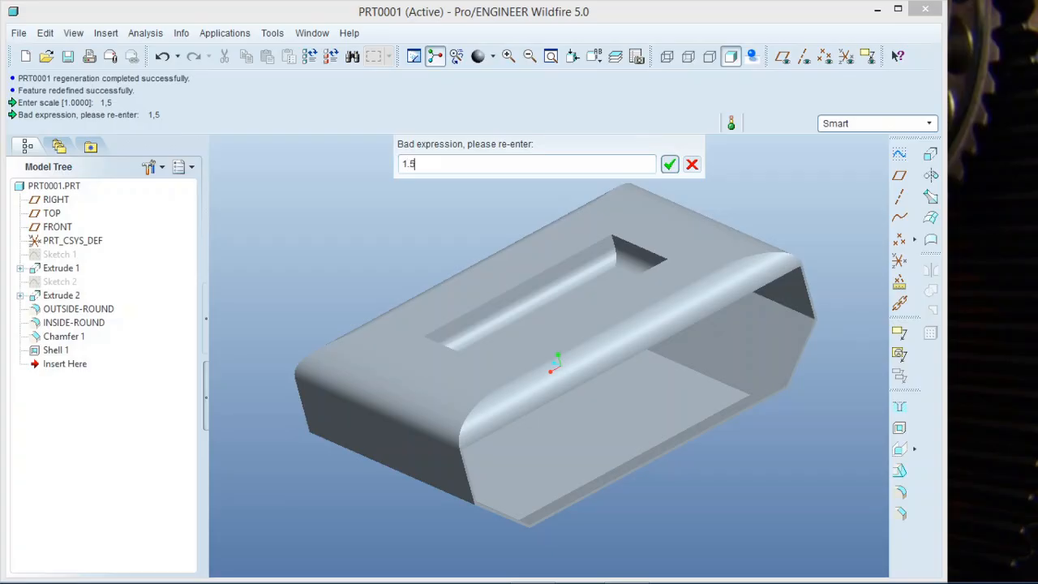
pyautogui.press('Return')
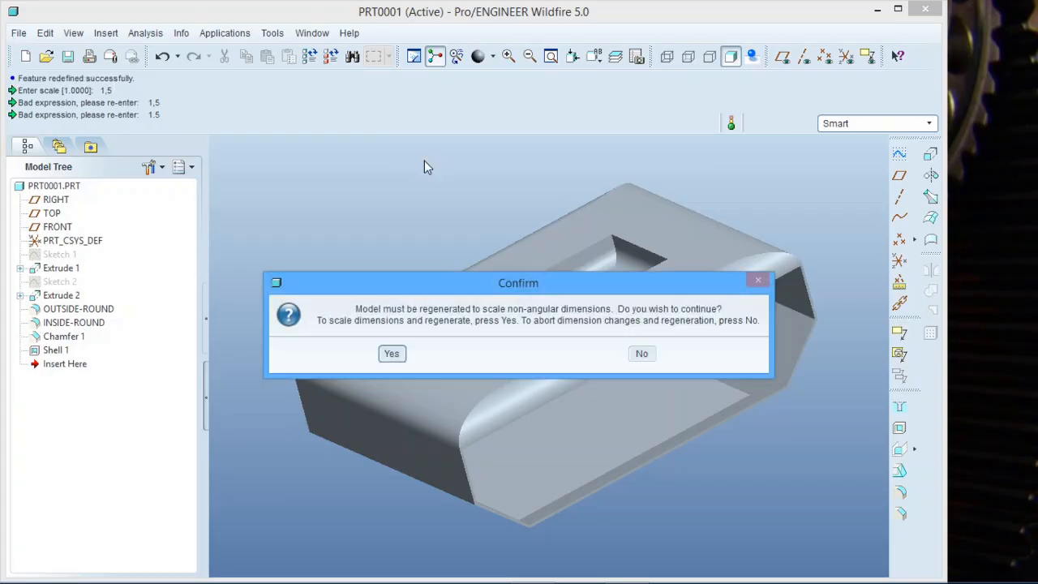
pyautogui.click(392, 355)
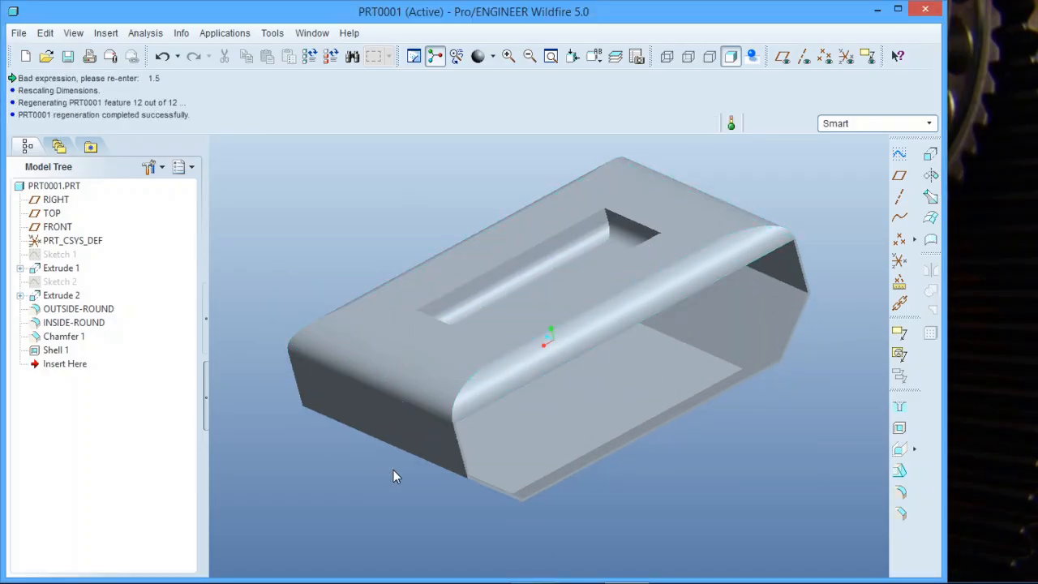
# - Measure the distance between the two long opposite edges of the open side, without saving the analysis
pyautogui.moveTo(393, 469)
pyautogui.mouseDown(button='middle')
pyautogui.moveTo(504, 439)
pyautogui.moveTo(483, 440)
pyautogui.mouseUp(button='middle')
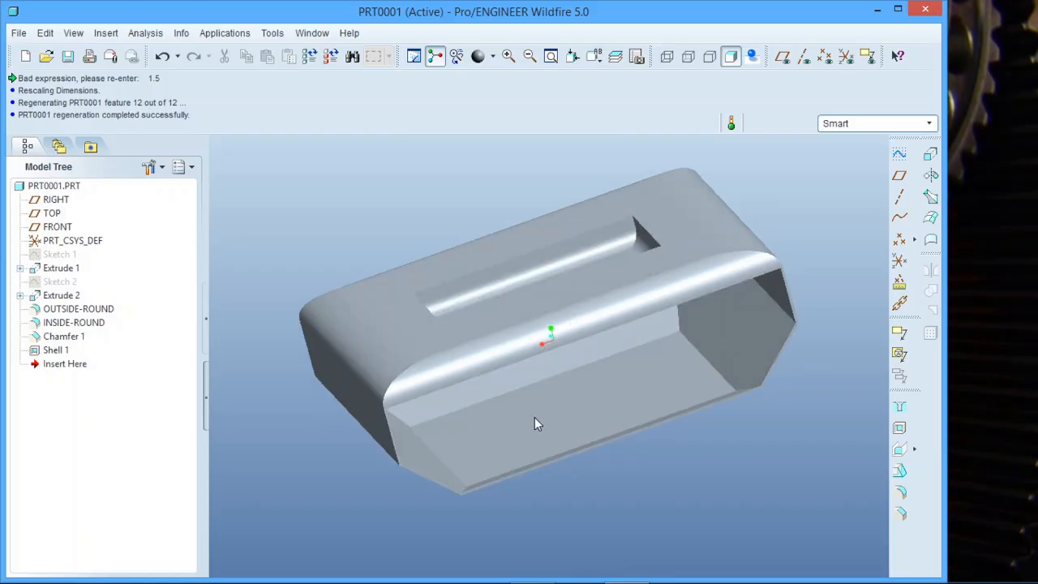
pyautogui.scroll(-3, 536, 392)
pyautogui.scroll(3, 535, 384)
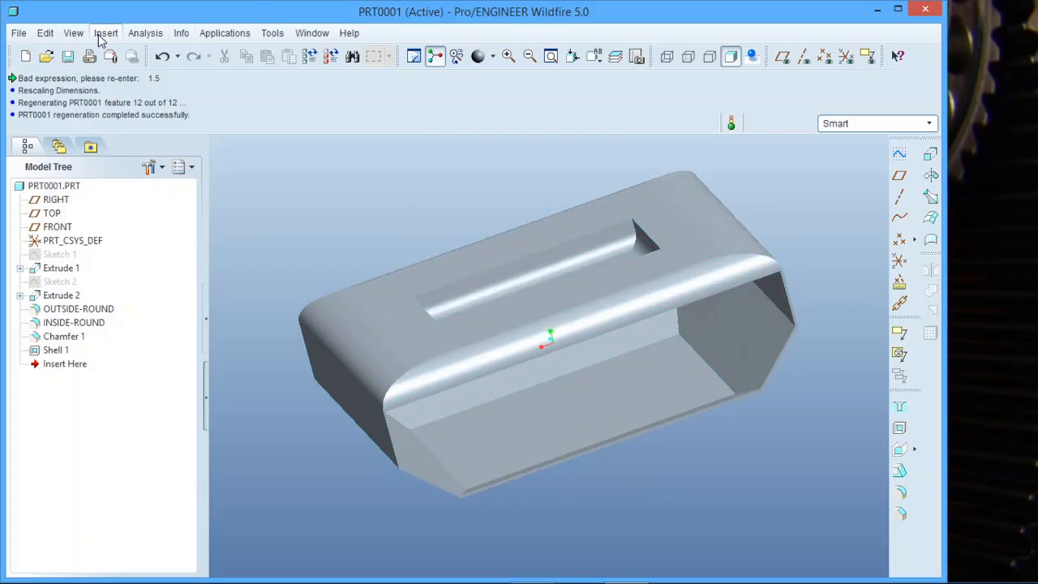
pyautogui.click(146, 33)
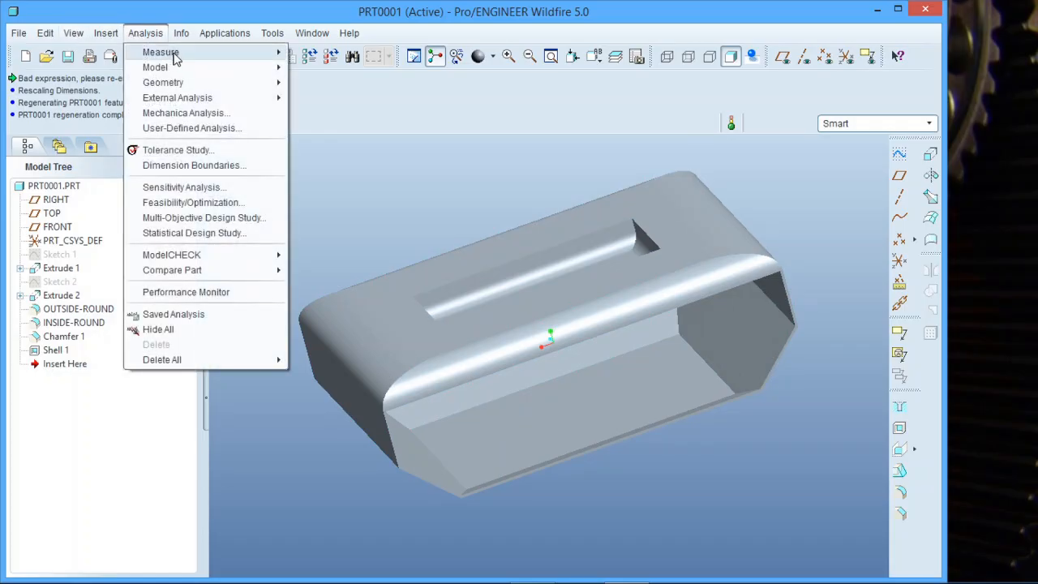
pyautogui.moveTo(174, 54)
pyautogui.click(322, 54)
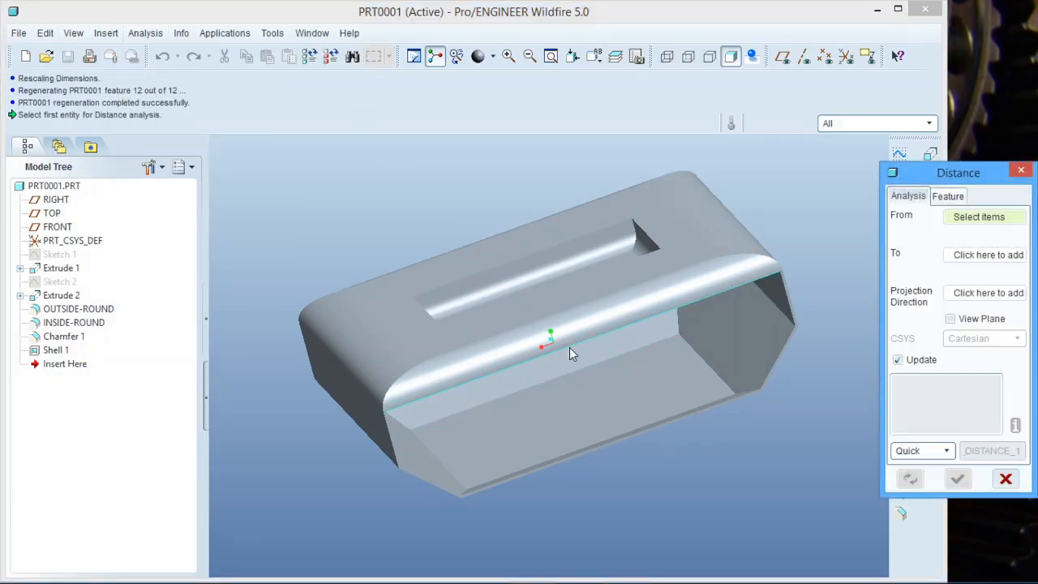
pyautogui.click(580, 347)
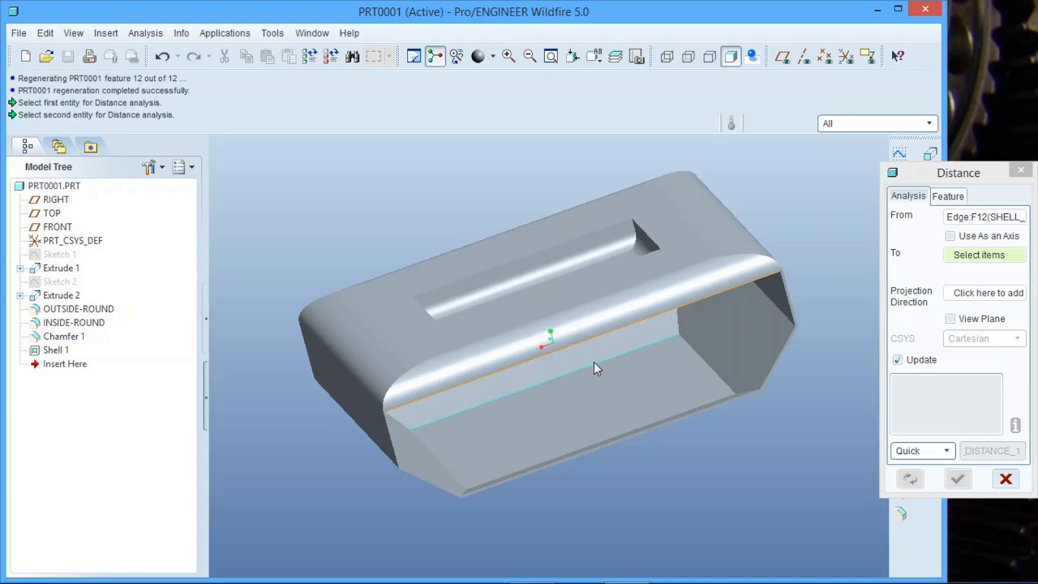
pyautogui.click(668, 427)
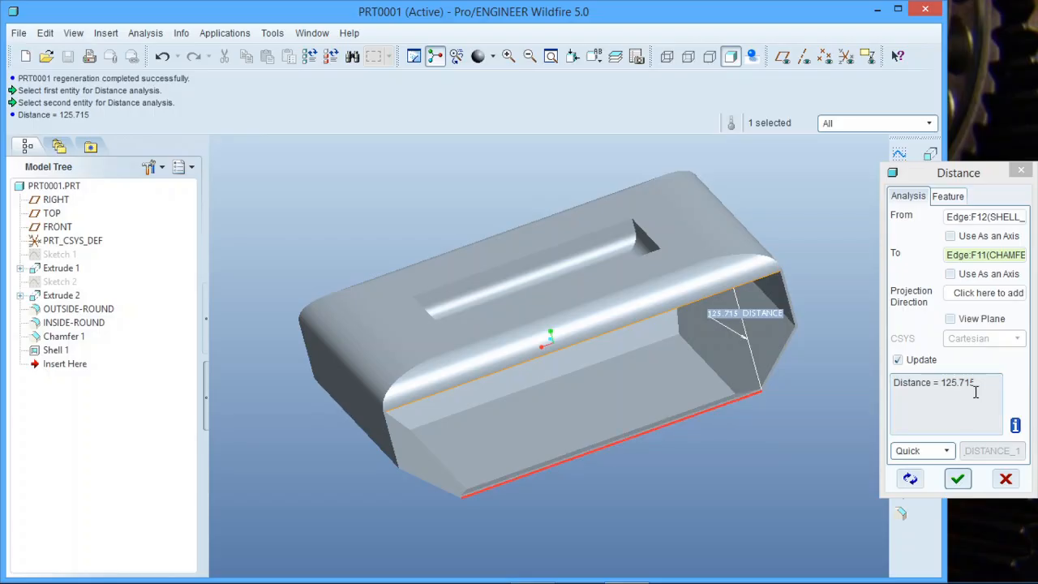
pyautogui.click(1005, 479)
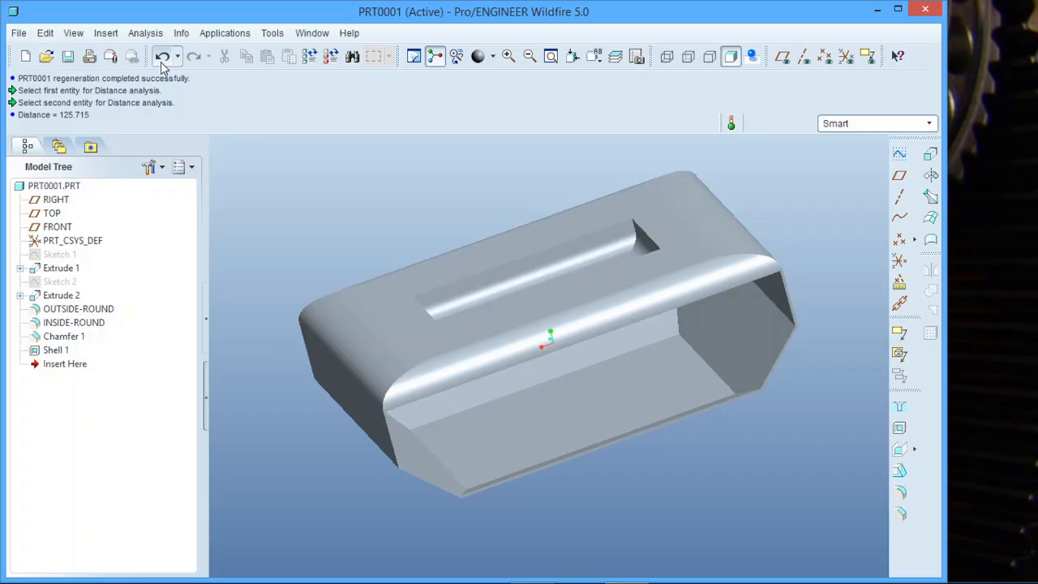
# - Undo the model scaling and measure the distance between the same two long edges of the open side again
pyautogui.click(161, 62)
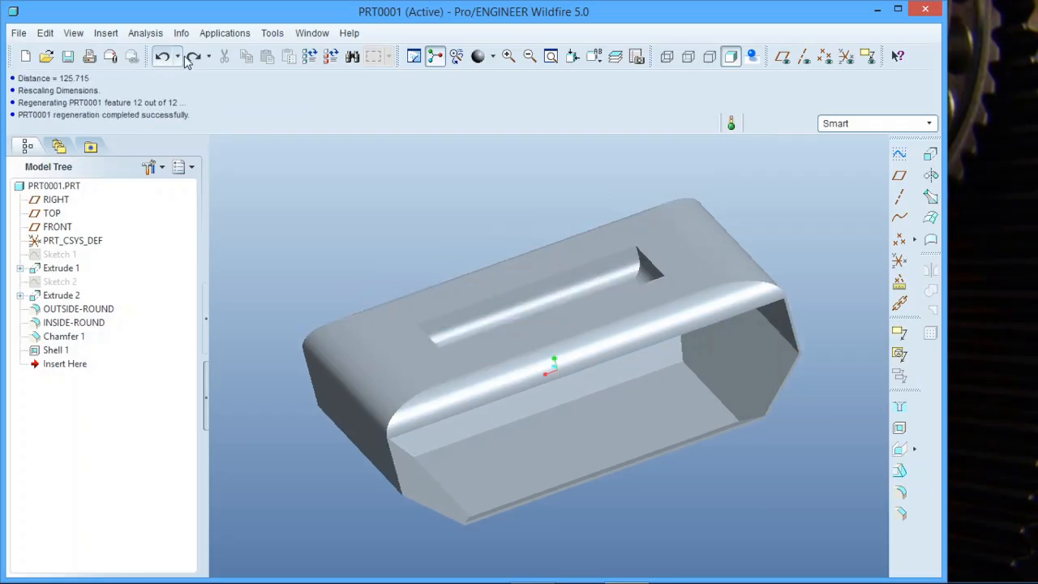
pyautogui.click(143, 36)
pyautogui.moveTo(203, 52)
pyautogui.click(312, 56)
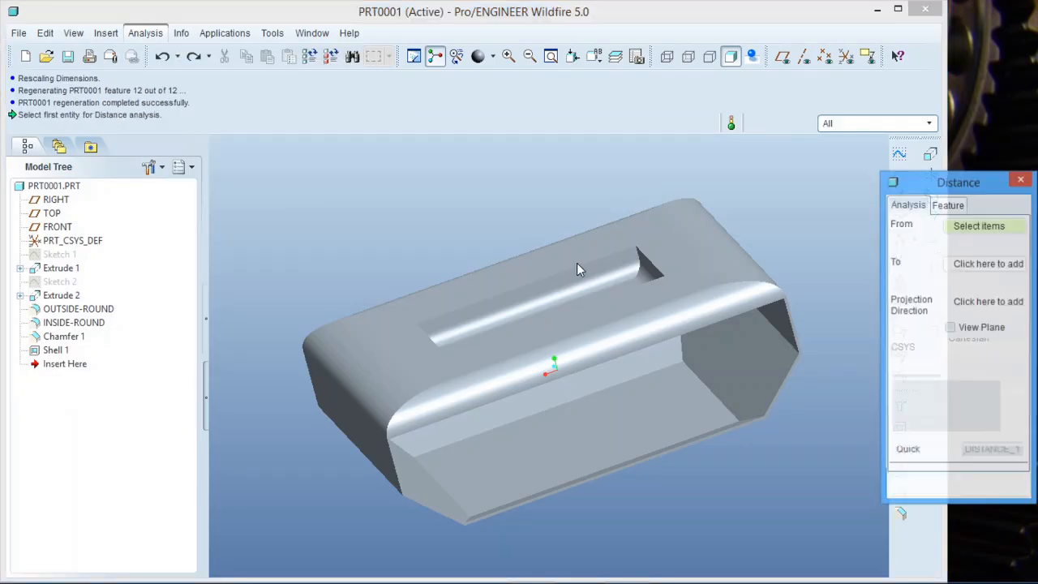
pyautogui.click(655, 346)
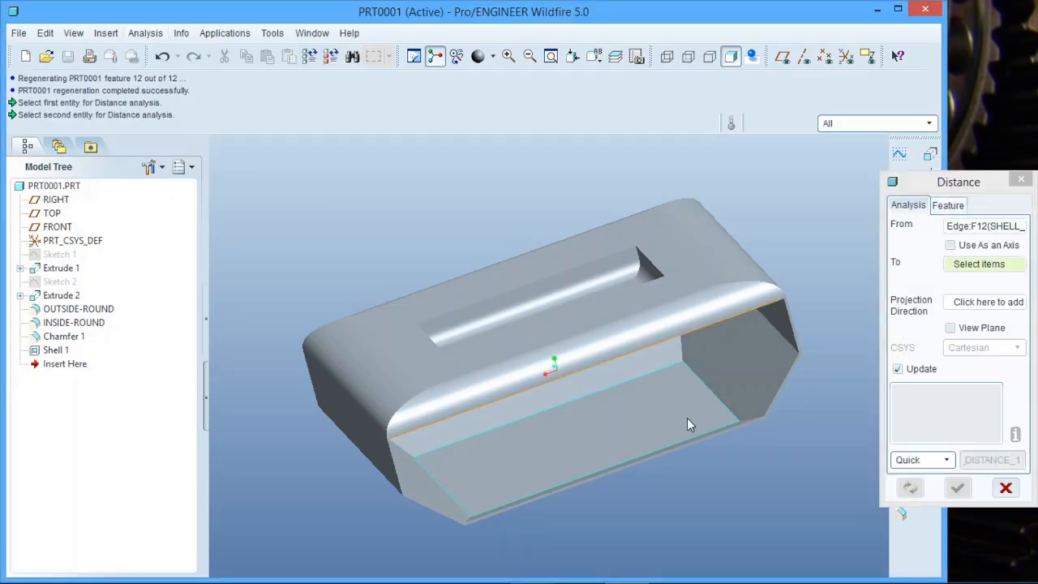
pyautogui.click(714, 442)
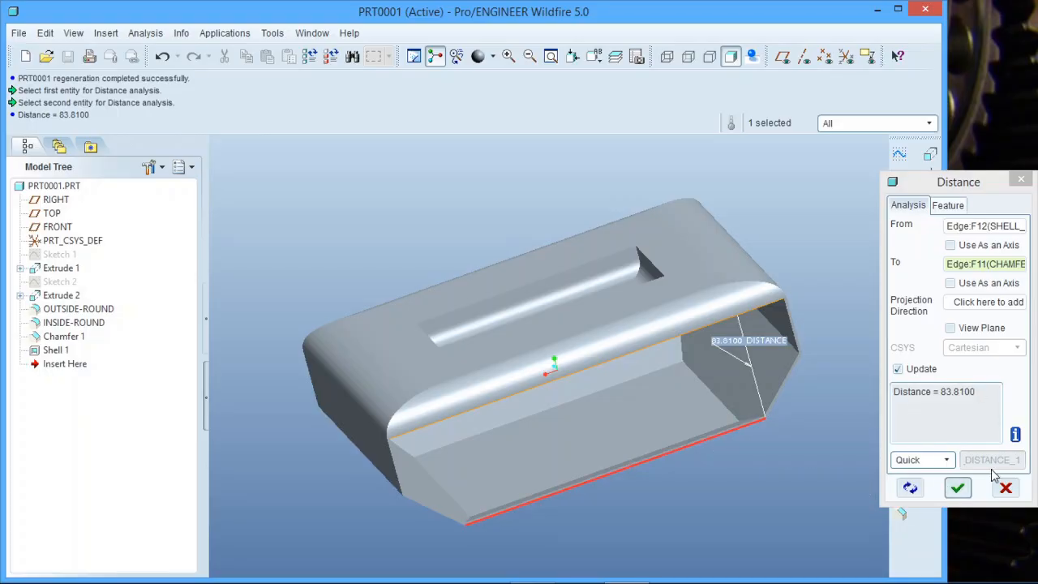
pyautogui.click(1006, 489)
pyautogui.moveTo(428, 390); pyautogui.dragTo(450, 397, button='middle')
pyautogui.scroll(-2, 449, 391)
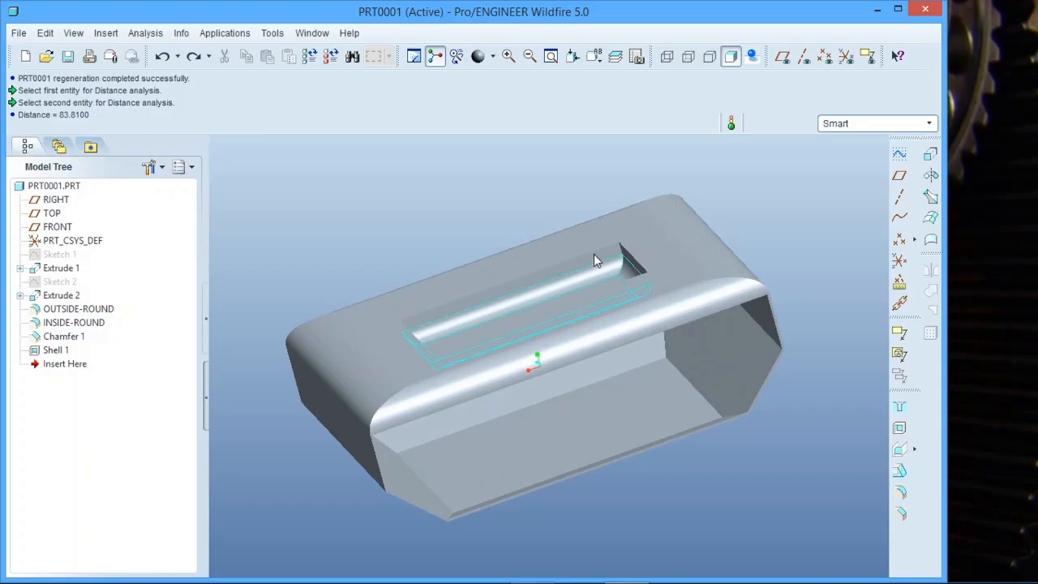
pyautogui.moveTo(762, 232); pyautogui.dragTo(753, 290, button='middle')
pyautogui.moveTo(748, 281)
pyautogui.mouseDown(button='middle')
pyautogui.moveTo(769, 251)
pyautogui.moveTo(846, 204)
pyautogui.moveTo(730, 268)
pyautogui.moveTo(753, 271)
pyautogui.moveTo(753, 287)
pyautogui.moveTo(740, 289)
pyautogui.moveTo(746, 283)
pyautogui.mouseUp(button='middle')
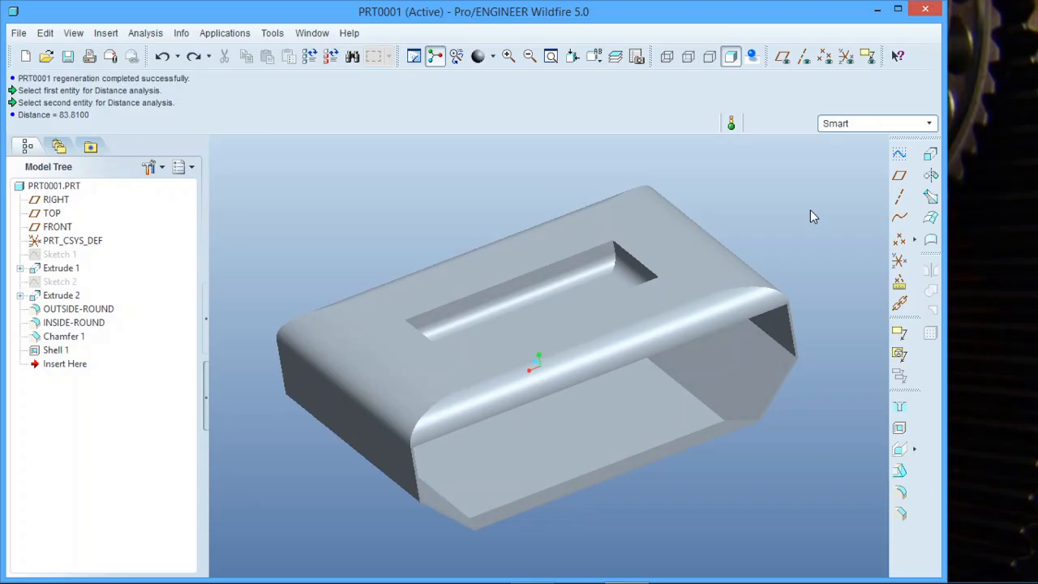